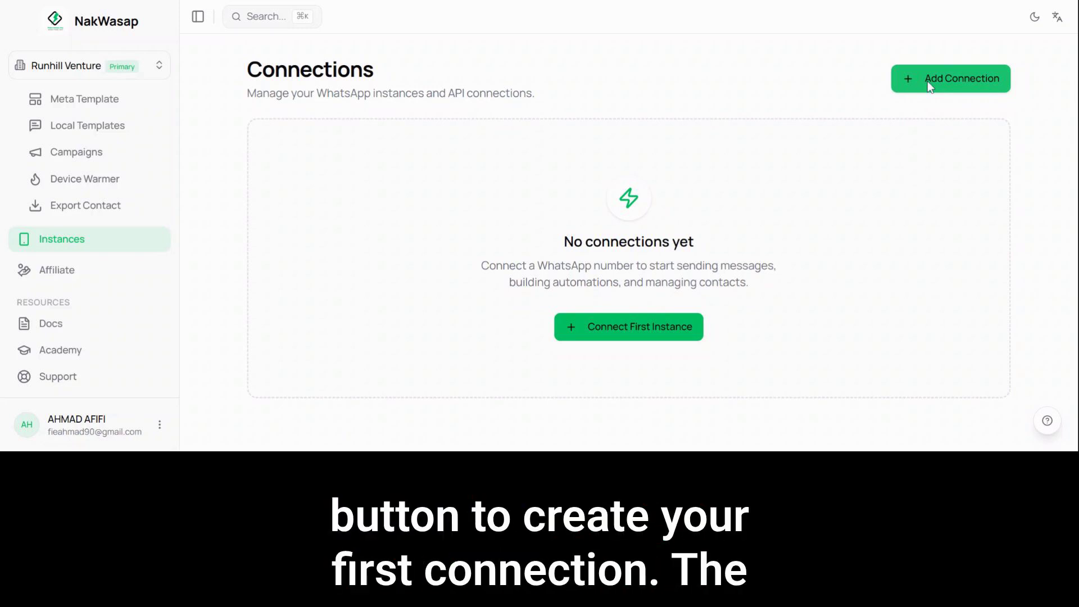
Step: Start a new WhatsApp Web connection and name the instance Personal Demo
left_click(928, 81)
type("Pers")
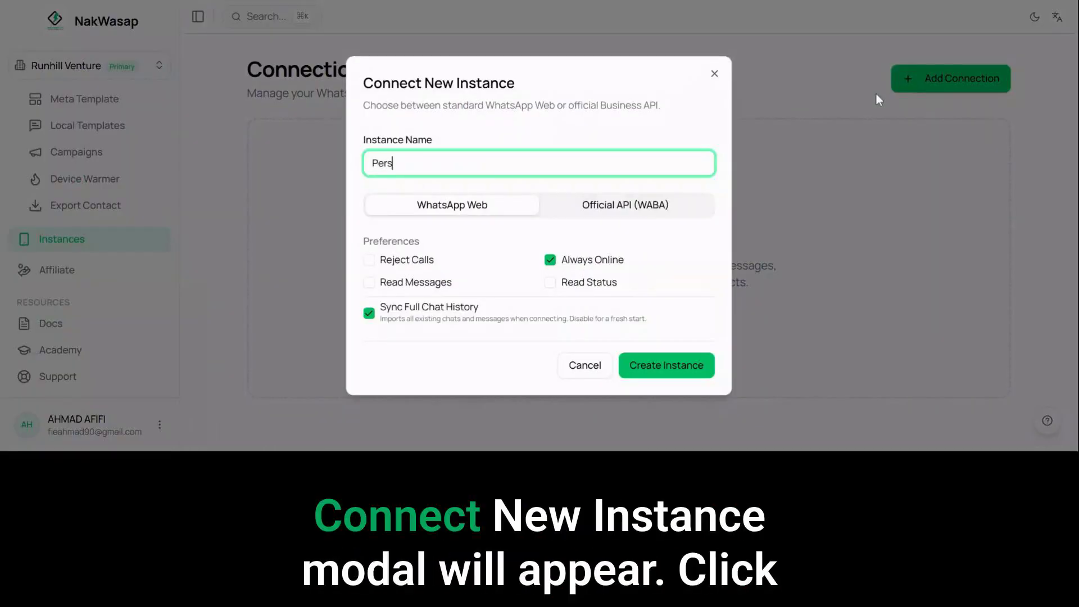
type("onal Demo")
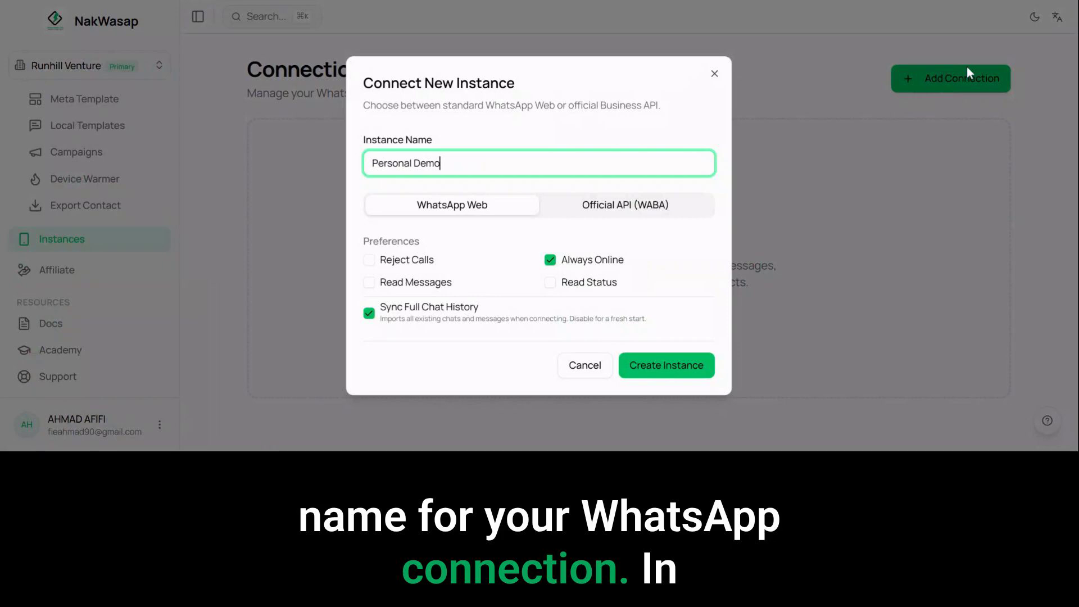
Step: Toggle the Reject Calls, Read Status and Always Online preferences, returning each to its default
left_click(422, 265)
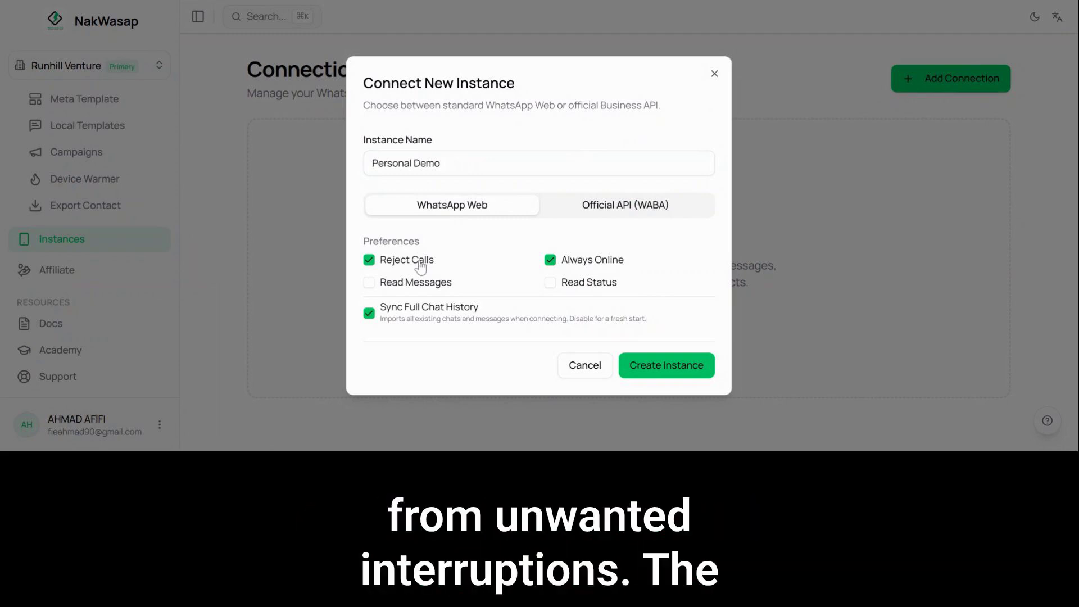
left_click(421, 266)
left_click(572, 287)
left_click(574, 286)
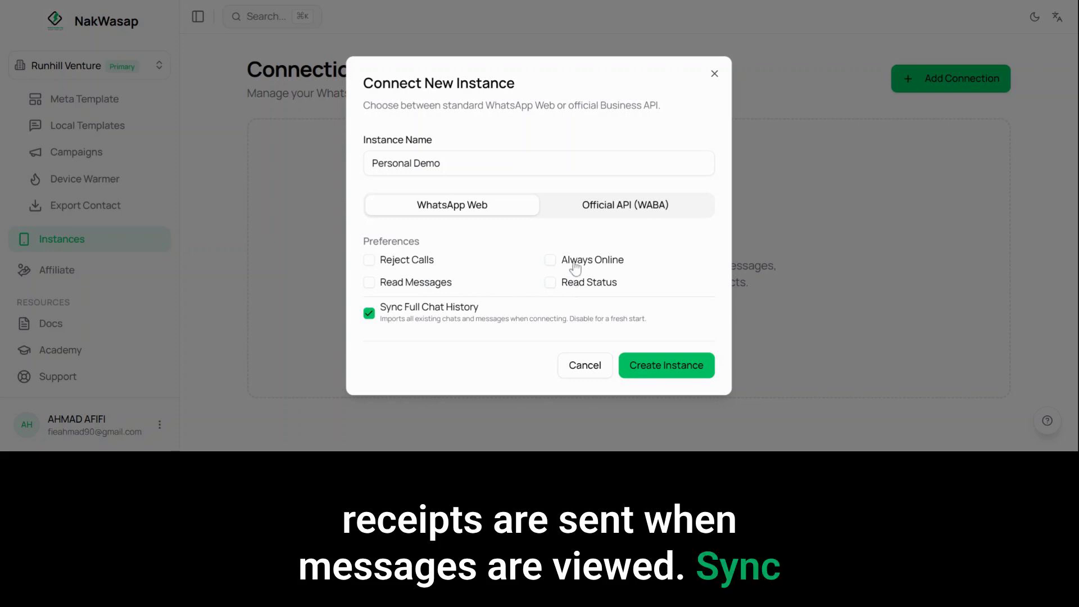
left_click(575, 267)
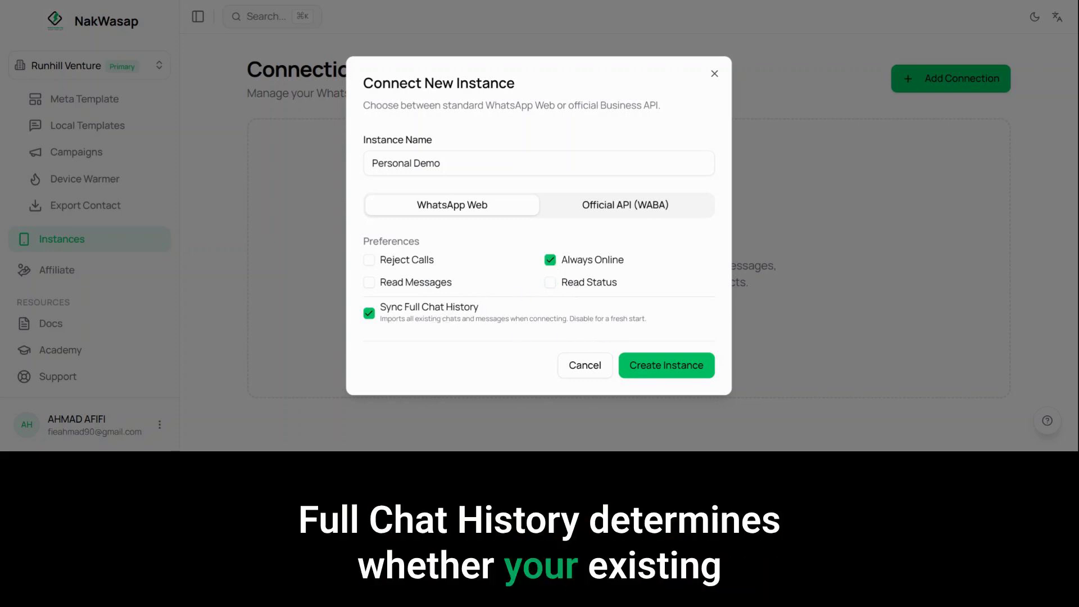
Step: Create the instance with Sync Full Chat History enabled and link the WhatsApp number through its QR code
left_click_drag(648, 320, 409, 319)
left_click(408, 316)
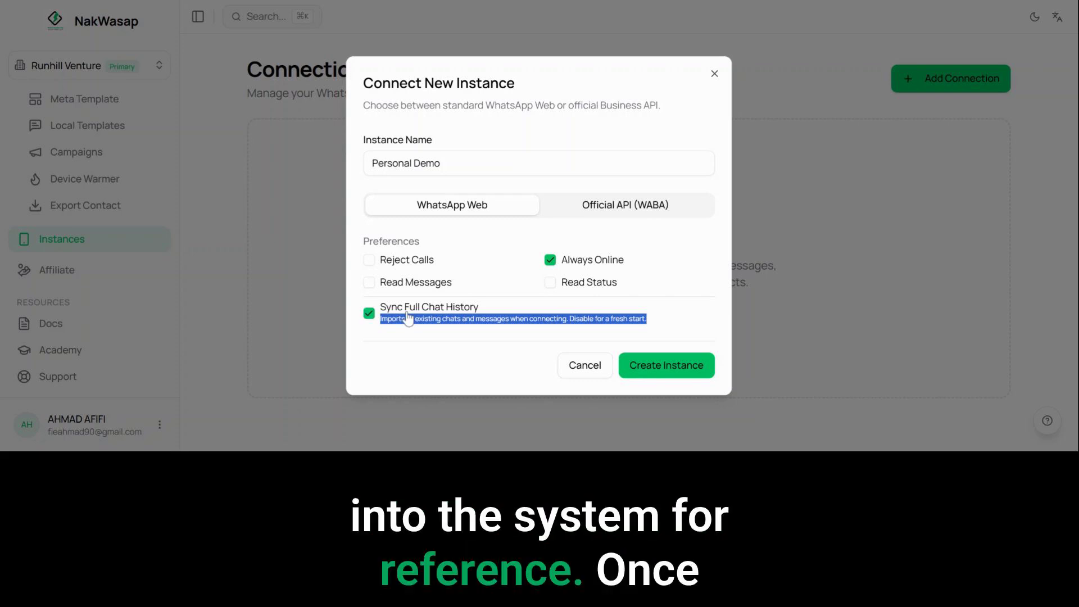
left_click(652, 363)
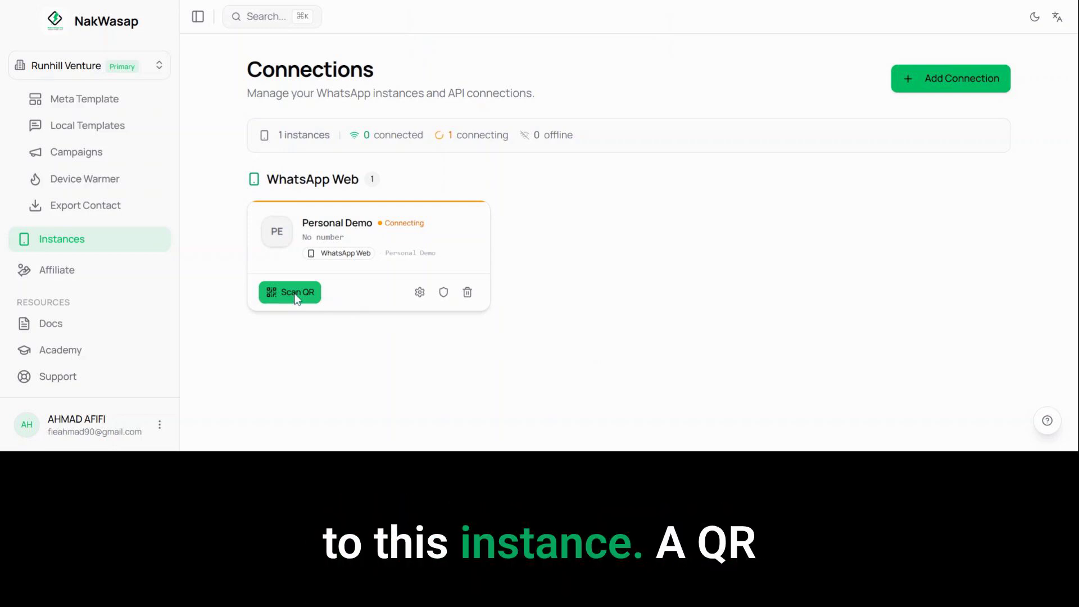
left_click(295, 294)
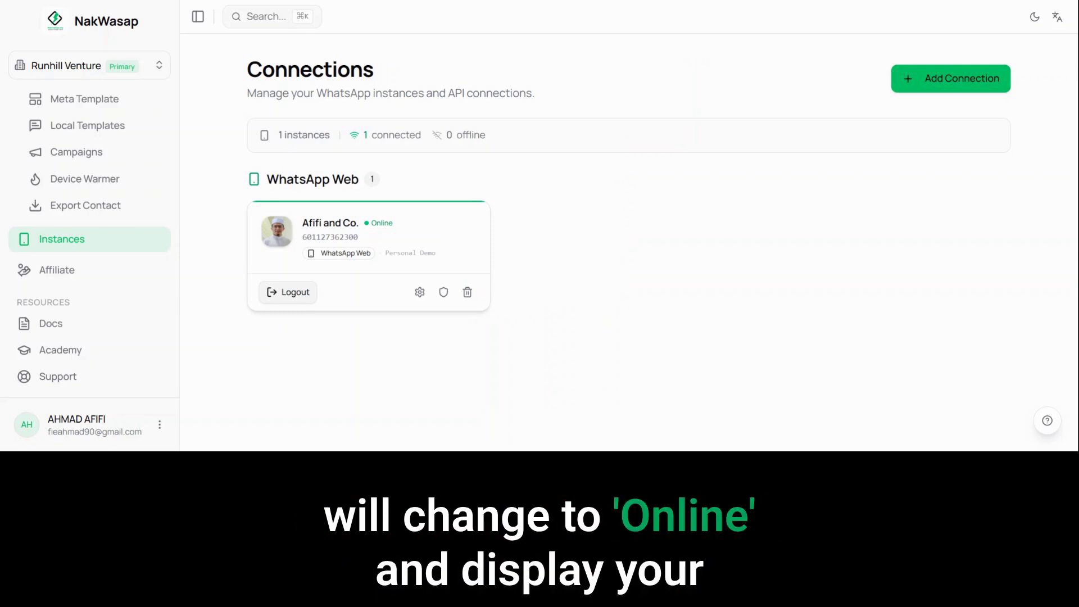
Step: Review the connected instance's settings, and try the Safe and Strict anti-ban presets before returning to OFF
left_click(424, 295)
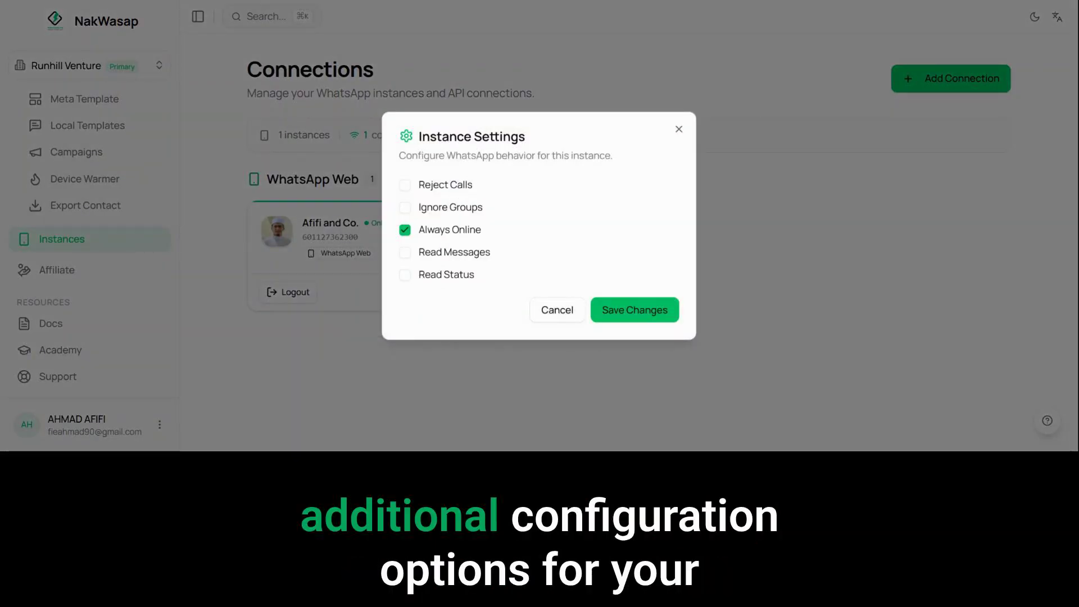
left_click(567, 316)
left_click(448, 292)
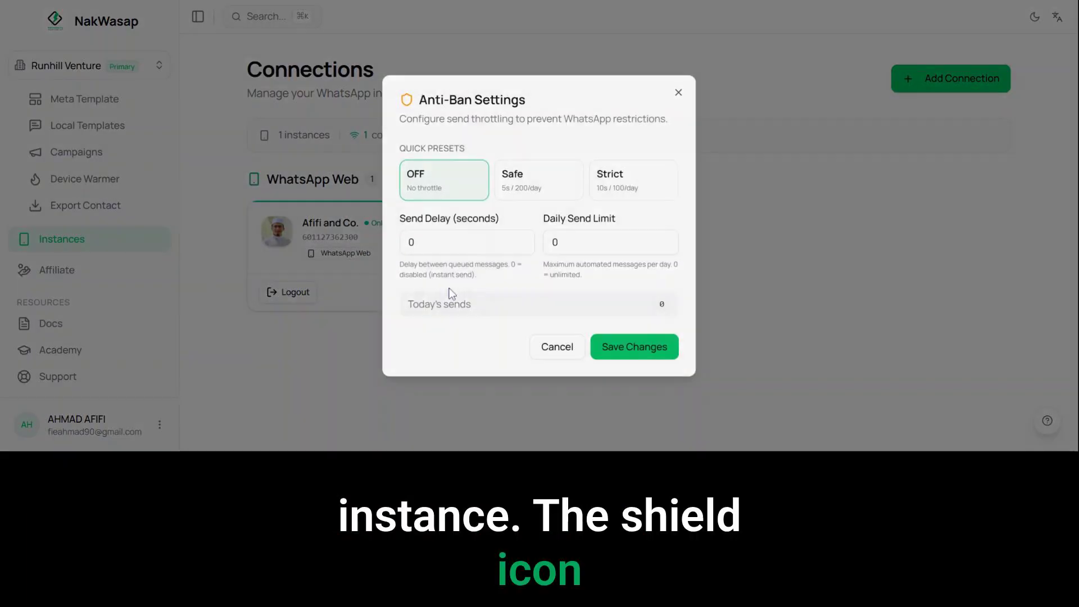
left_click(528, 183)
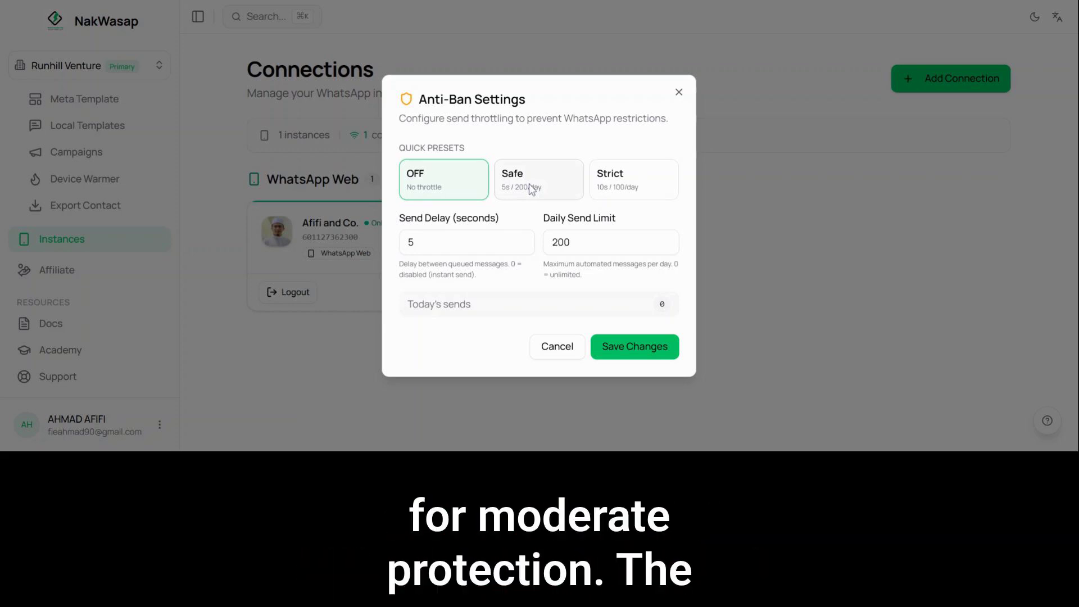
left_click(603, 181)
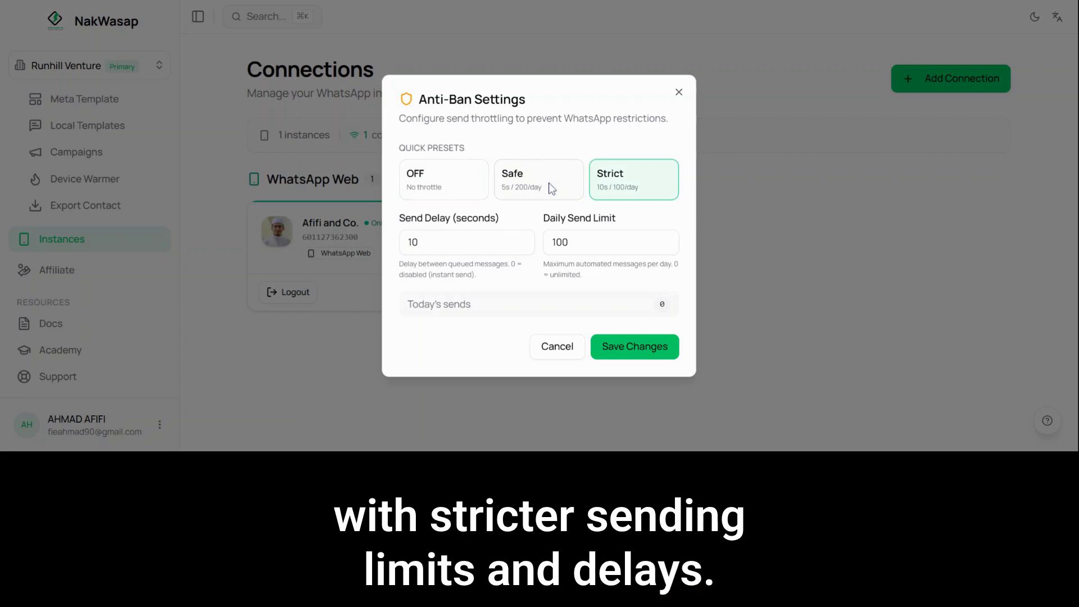
left_click(455, 183)
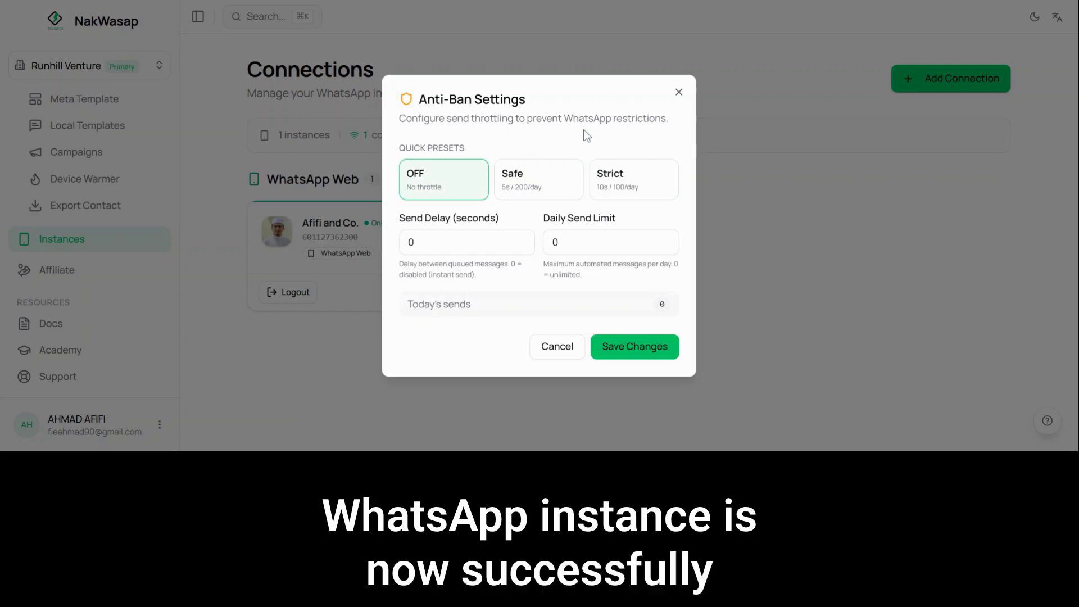
Step: Look over the local templates page and start a new template named Promo NakWasap
left_click(108, 270)
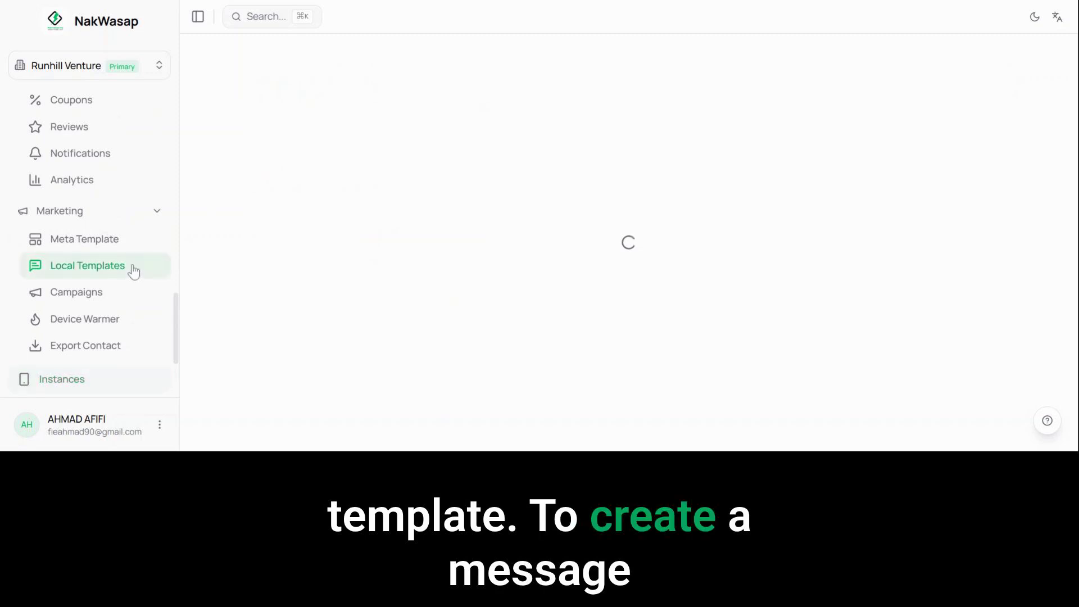
scroll(464, 249, "down", 3)
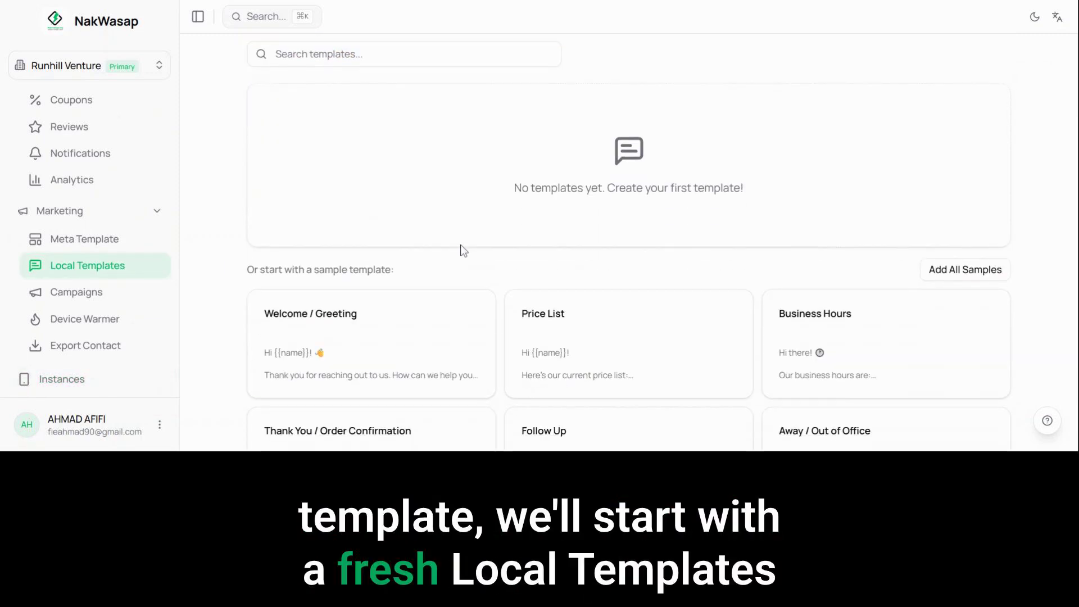
scroll(463, 250, "down", 2)
scroll(463, 251, "up", 5)
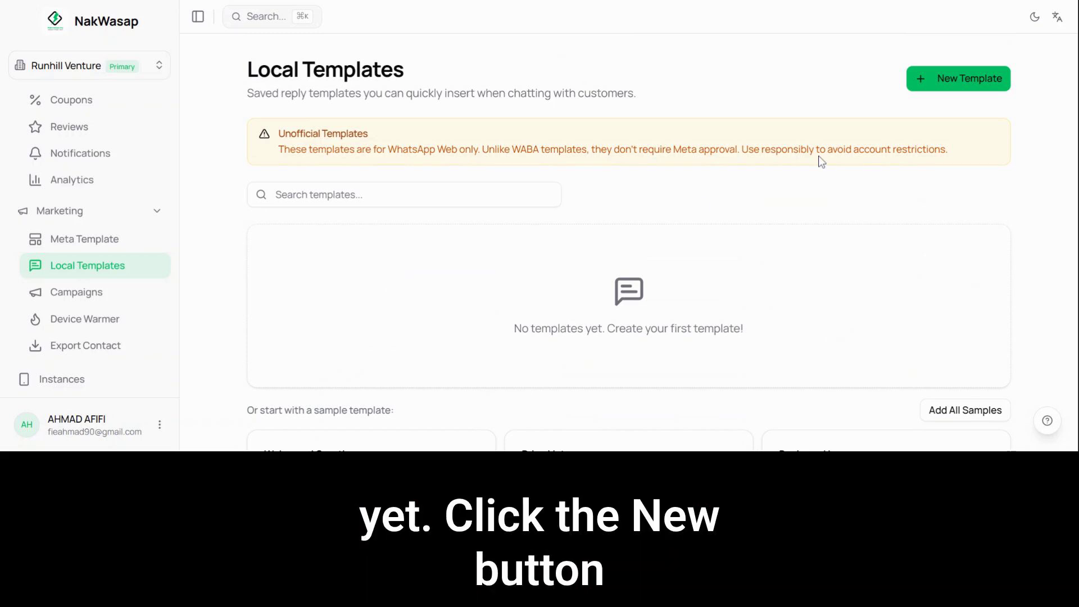
left_click(952, 82)
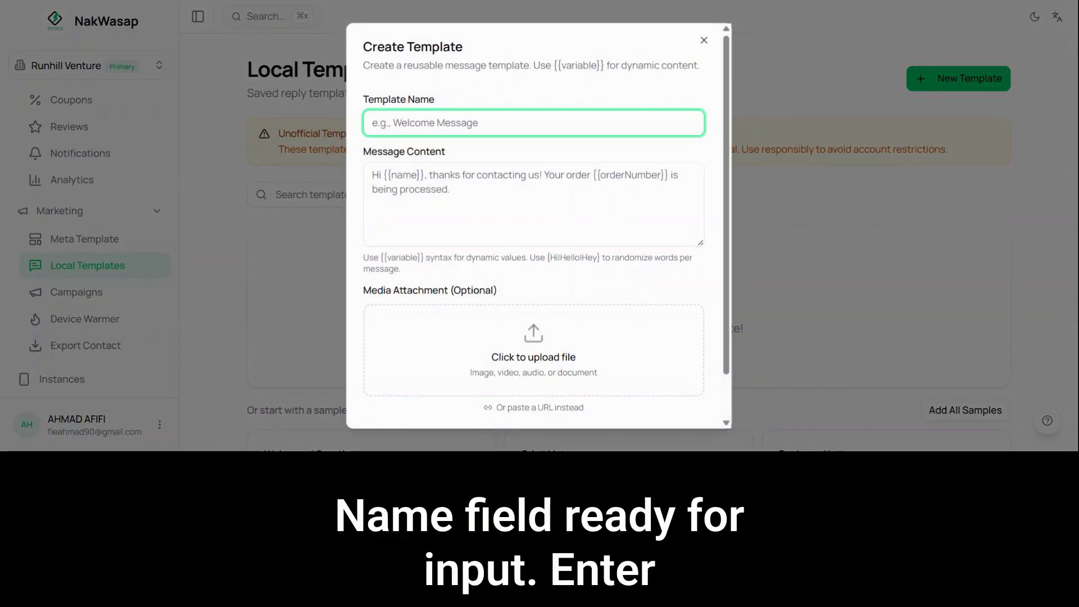
type("Prom")
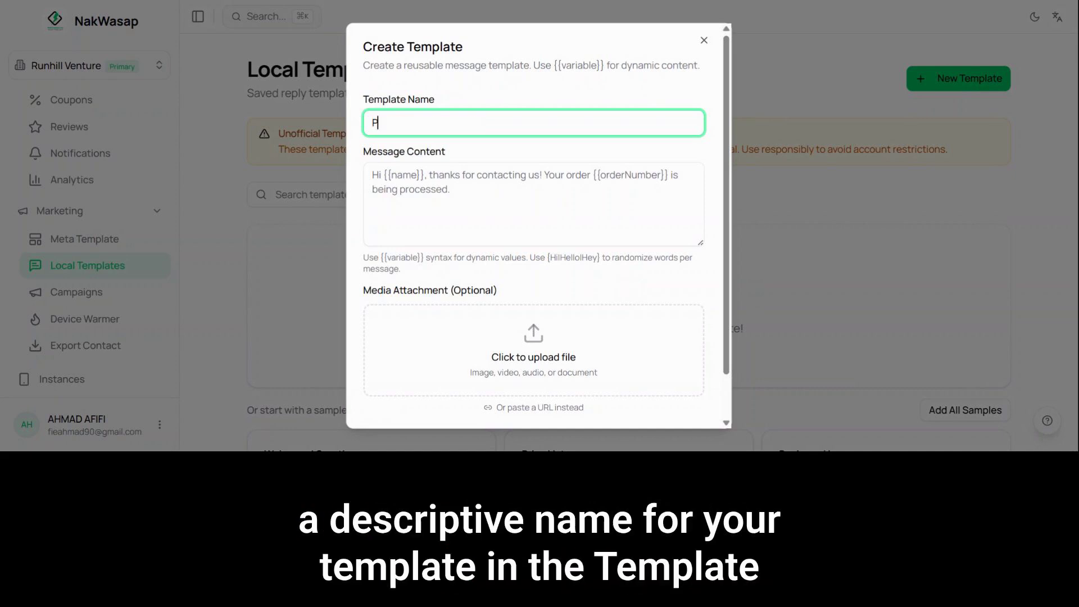
type("o NakWasap")
Step: Fill in the message content with the Malay NakWasap promo text, using the {{name}} variable in the greeting and closing question
left_click(568, 200)
type("Hi {{name}}")
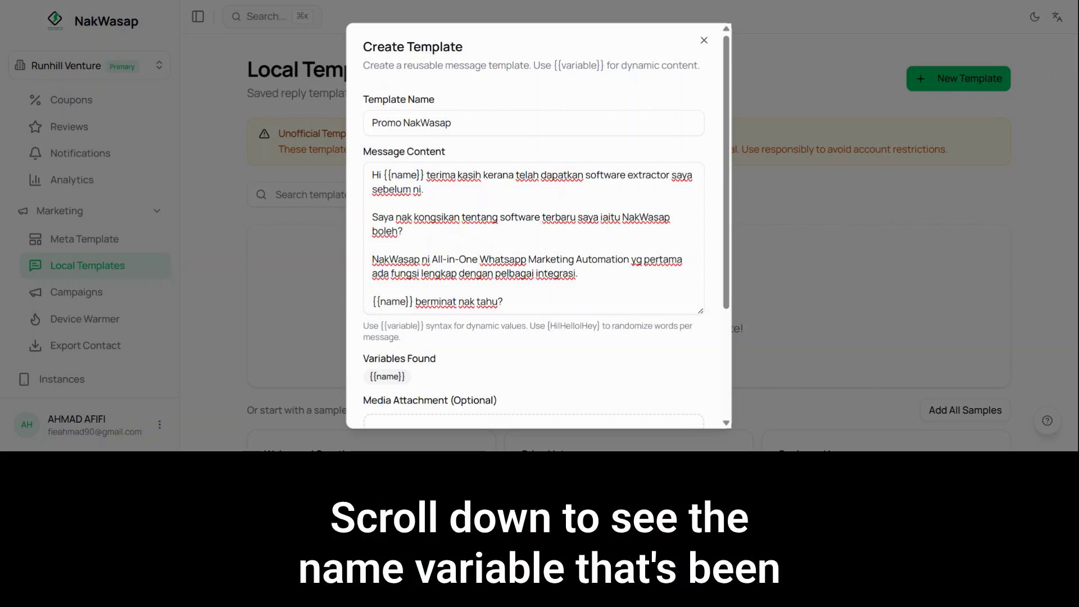
scroll(427, 242, "down", 3)
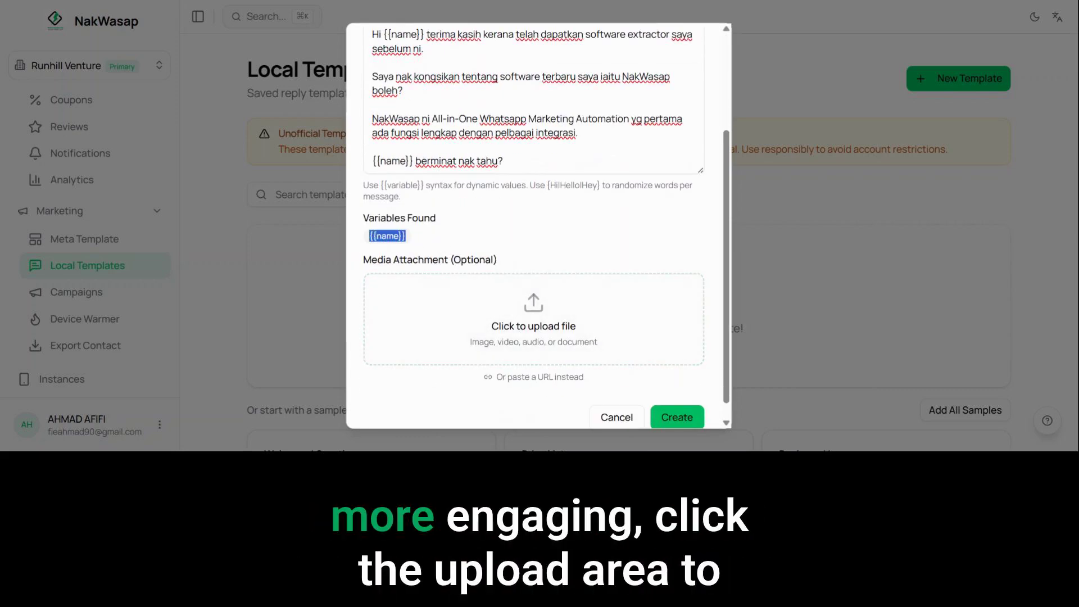
Step: Attach the image ChatGPT Image Feb 22, 2026, 10_02_02 AM (1).png, create the template and check its card
scroll(564, 313, "down", 1)
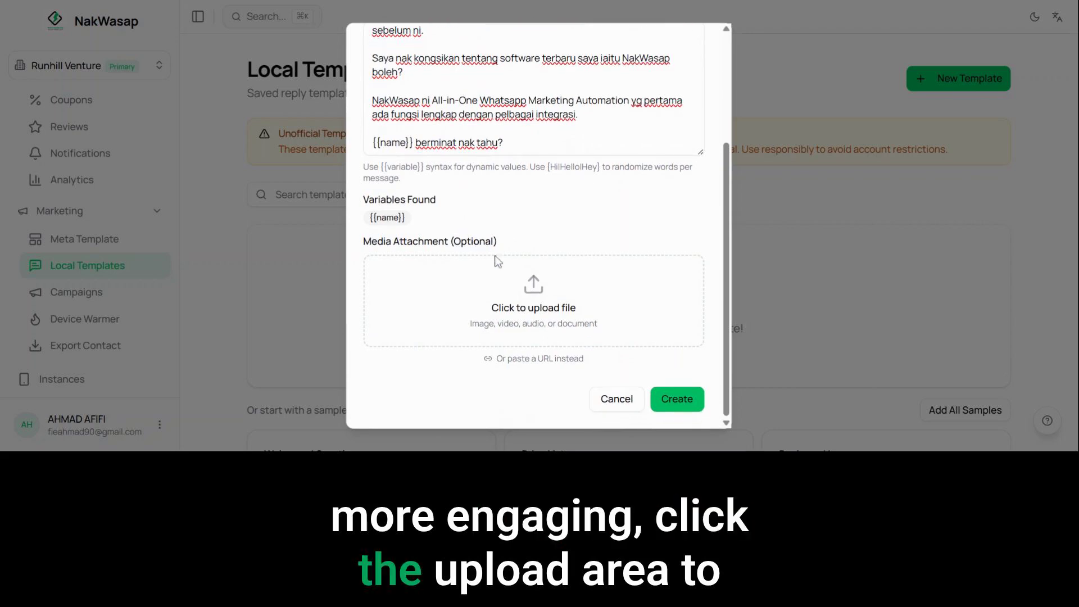
left_click(557, 308)
scroll(652, 281, "down", 1)
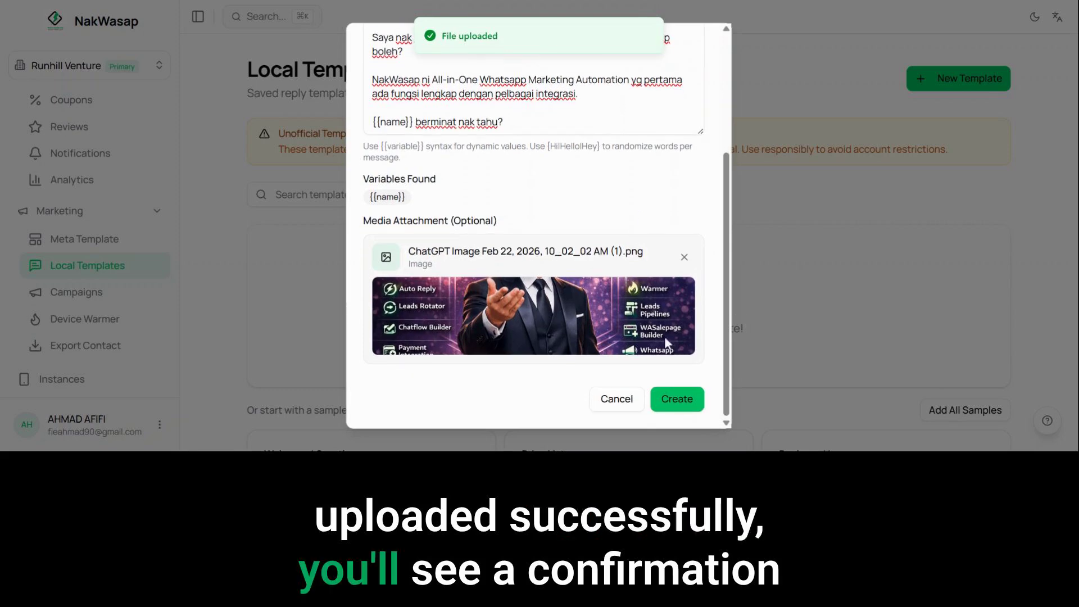
left_click(685, 398)
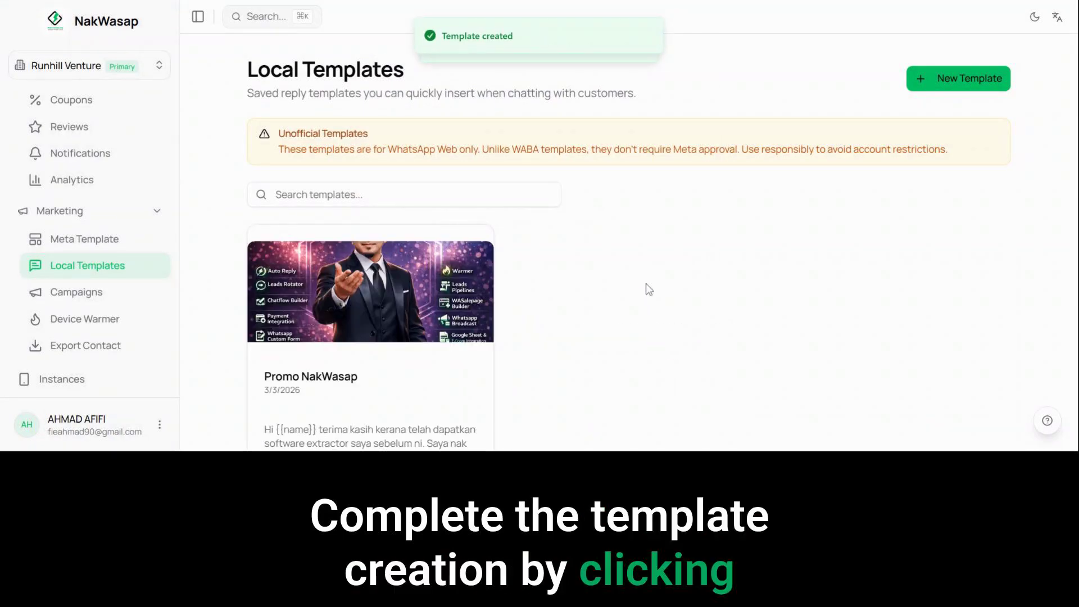
scroll(641, 248, "down", 2)
scroll(645, 251, "up", 2)
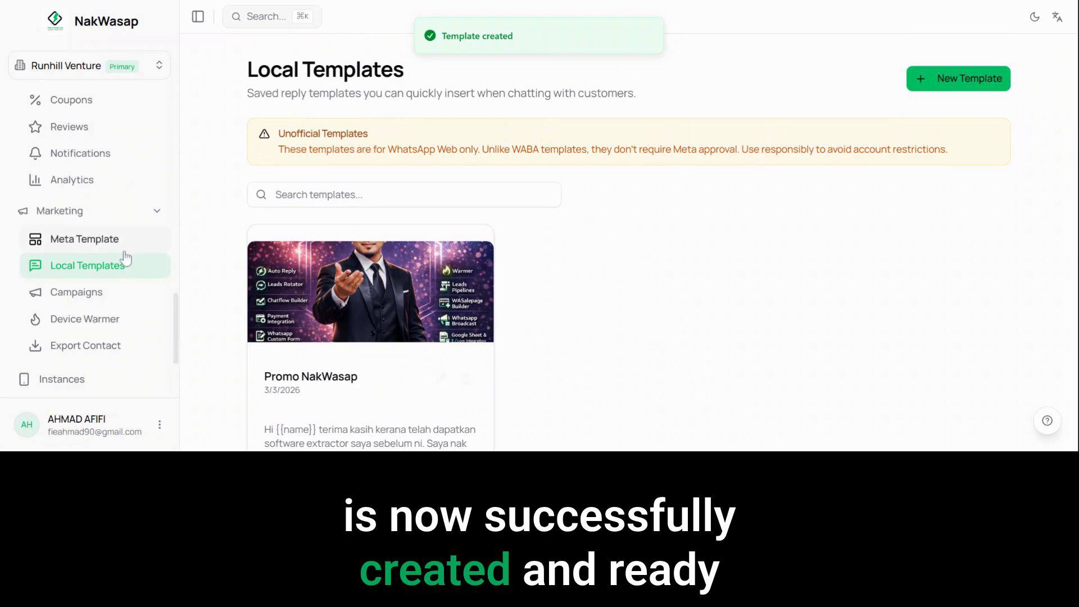
Step: Create a new mass messaging campaign named Promo NakWasap
left_click(99, 295)
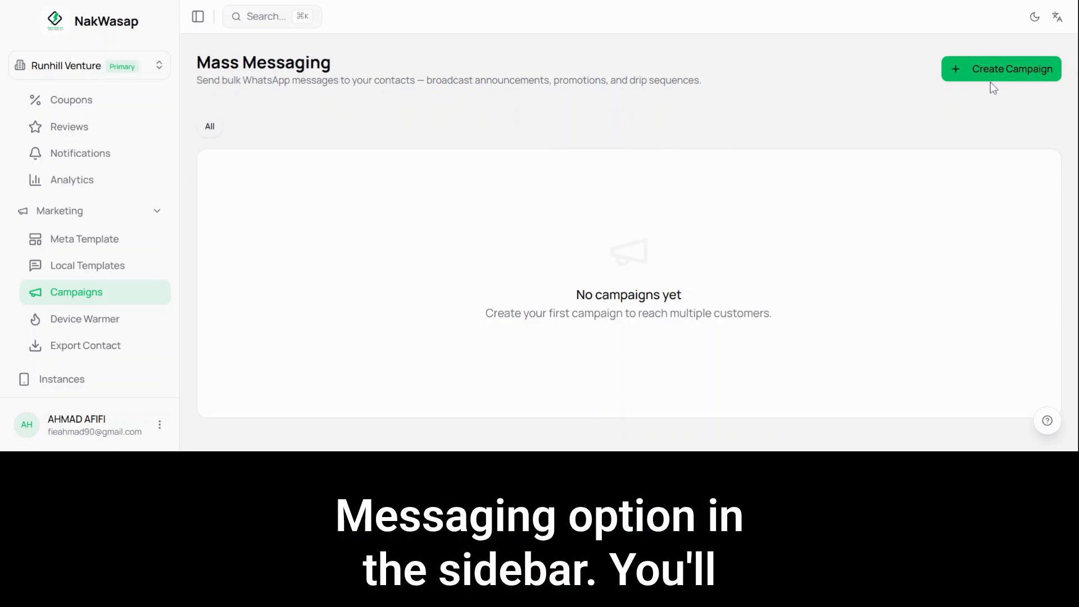
left_click_drag(703, 80, 197, 80)
left_click(766, 100)
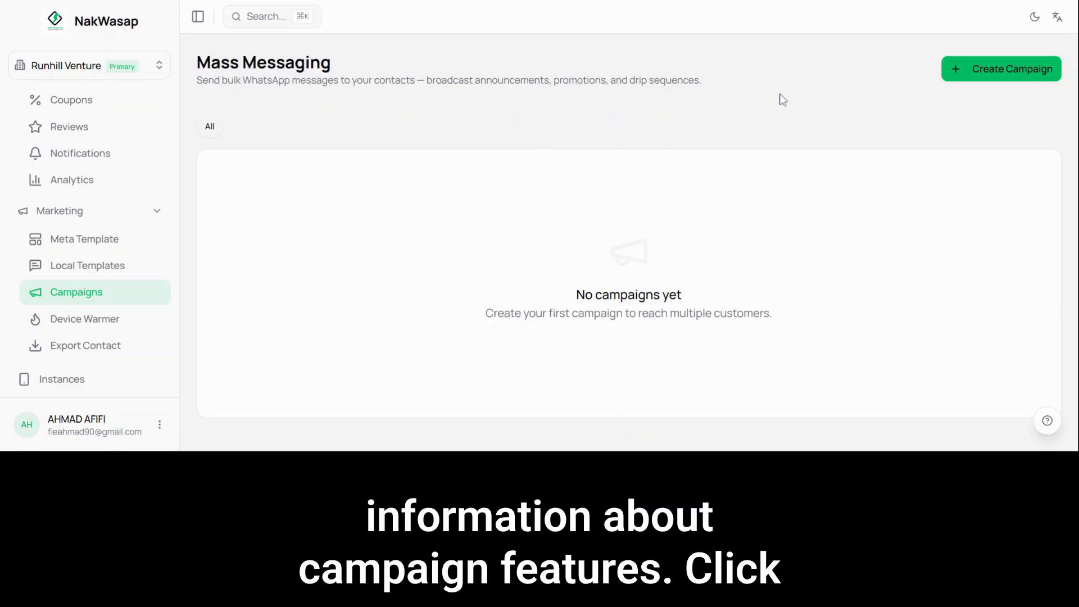
left_click(991, 70)
scroll(493, 199, "down", 1)
scroll(494, 199, "down", 1)
left_click(490, 143)
type("Promo Nak")
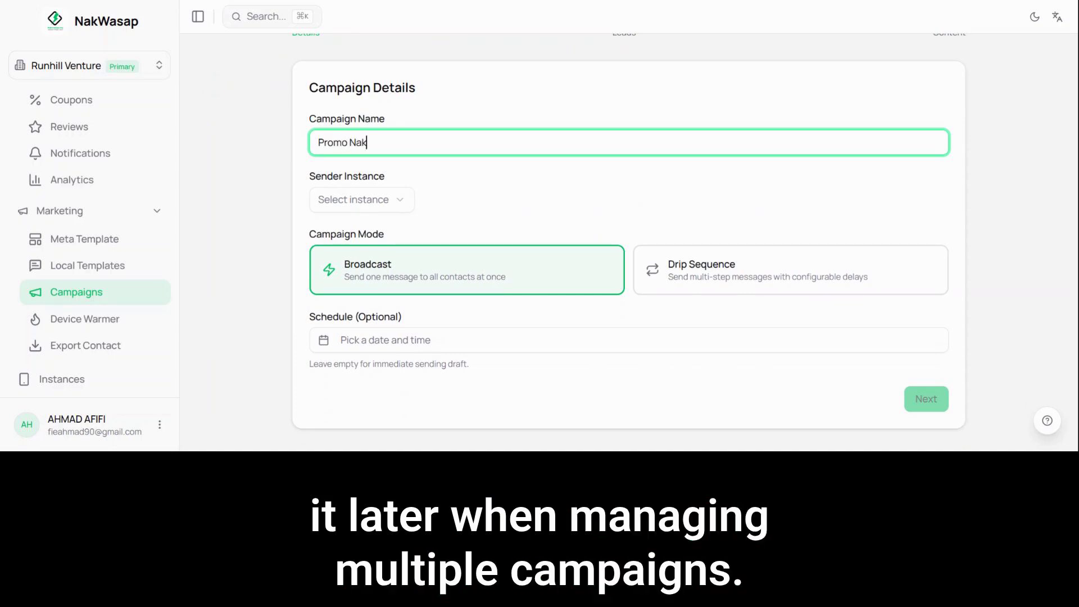
type("Wasap")
Step: Select Personal Demo as the campaign's sender instance
left_click(396, 201)
left_click(378, 229)
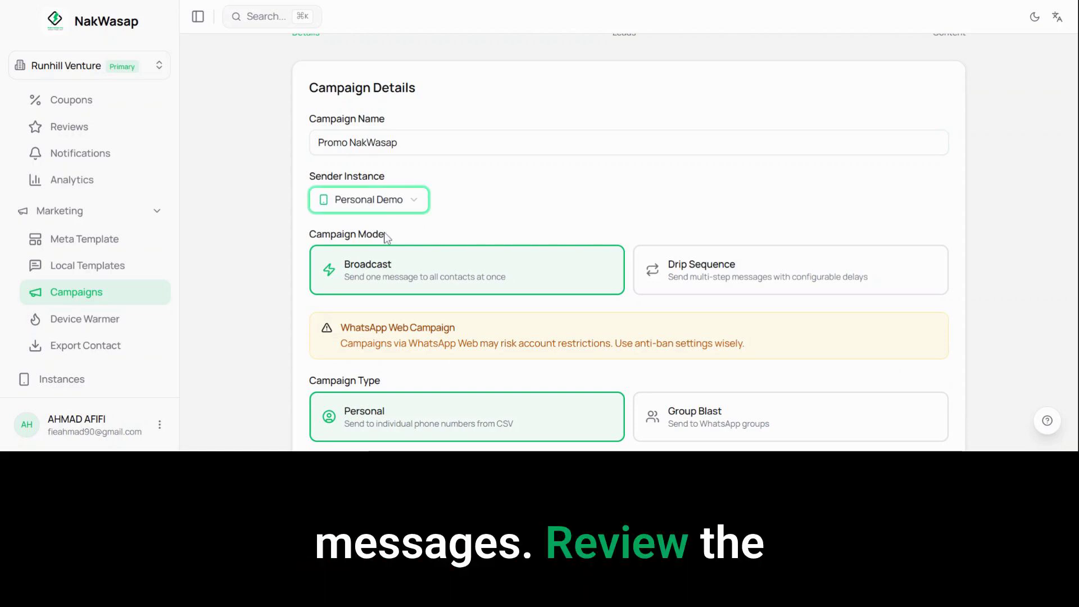
left_click(457, 210)
Step: Try the Drip Sequence campaign mode and switch back to Broadcast
scroll(457, 210, "down", 3)
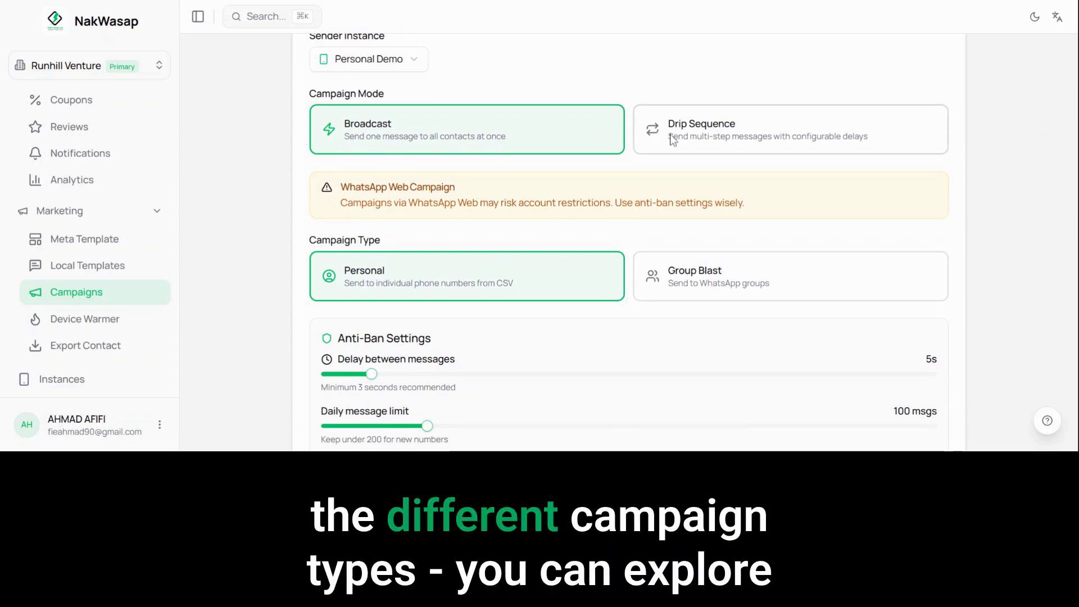
left_click(739, 137)
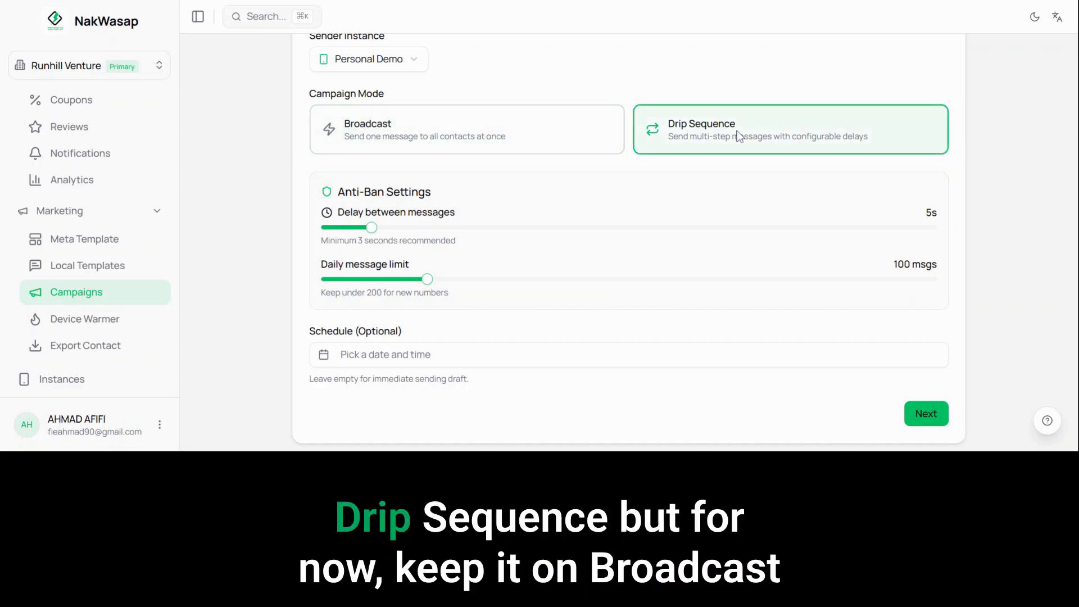
scroll(730, 147, "down", 1)
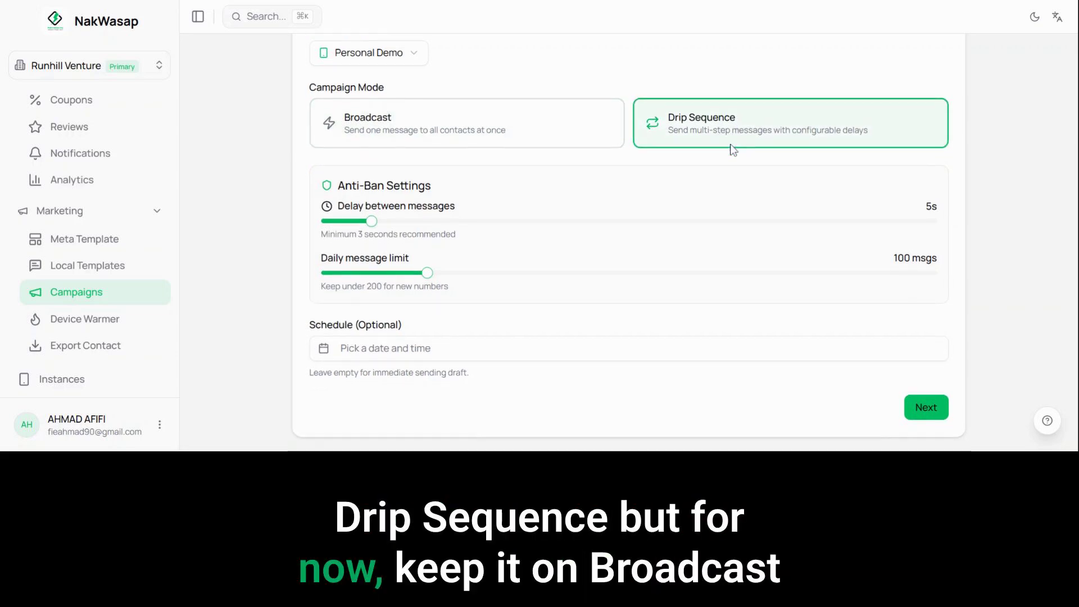
left_click(580, 124)
Step: Try the Group Blast campaign type and switch back to Personal
scroll(598, 160, "down", 3)
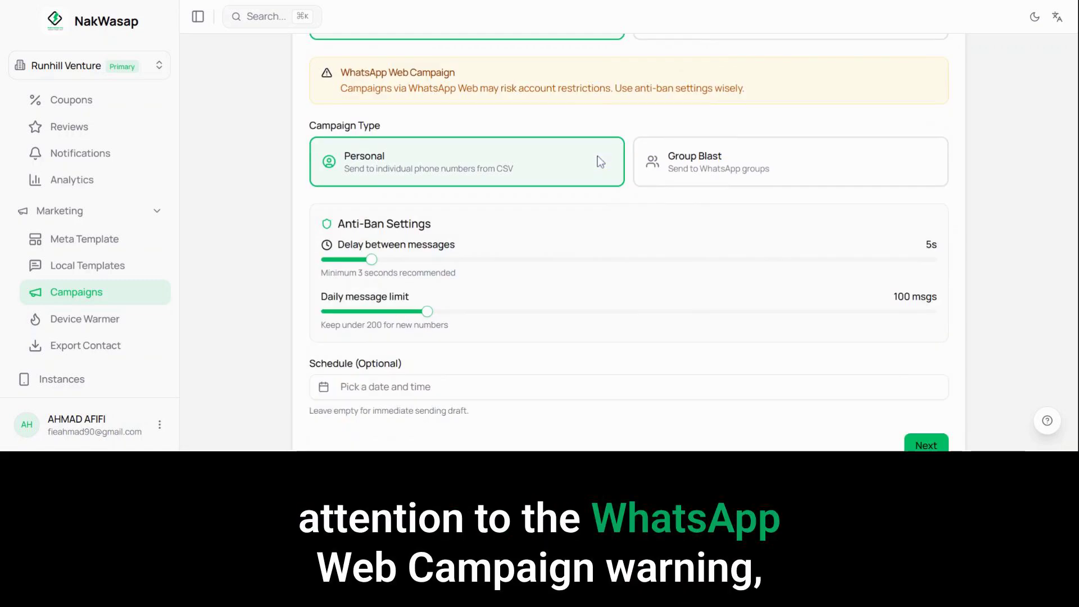
scroll(596, 169, "up", 3)
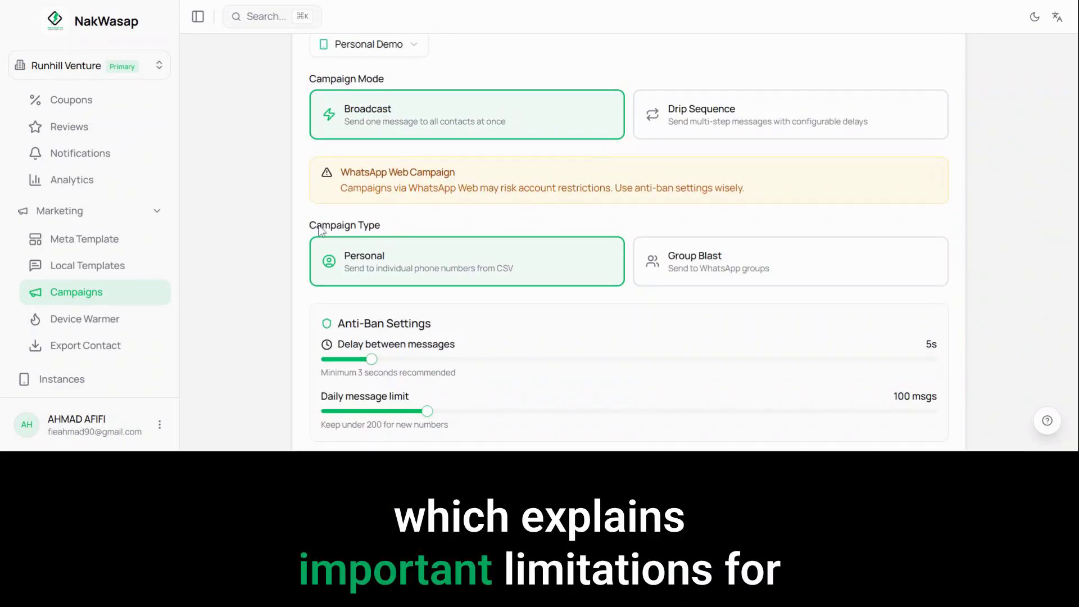
left_click(726, 261)
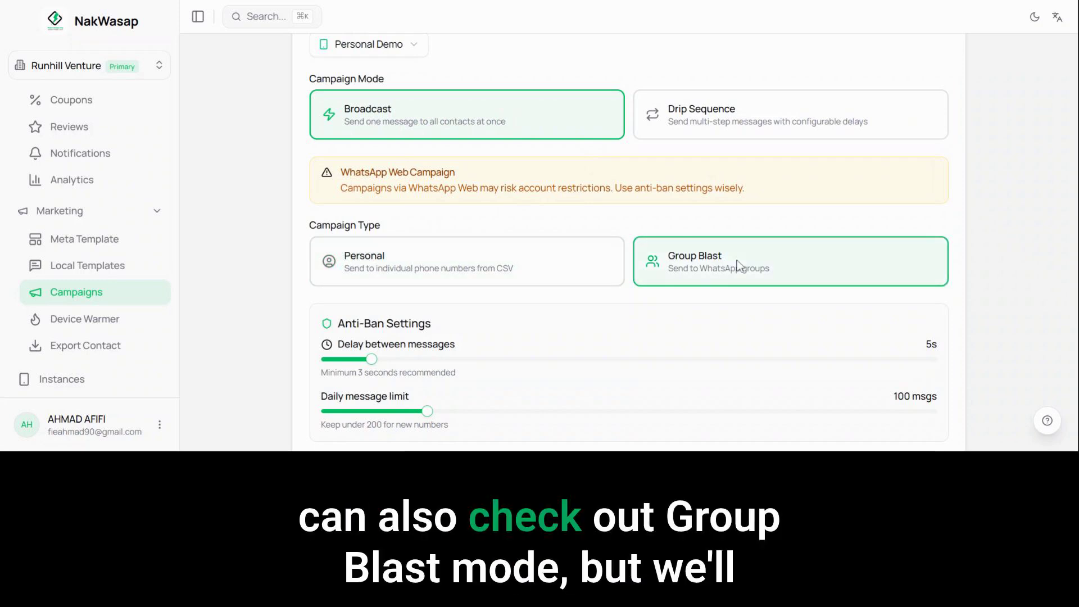
scroll(733, 264, "down", 3)
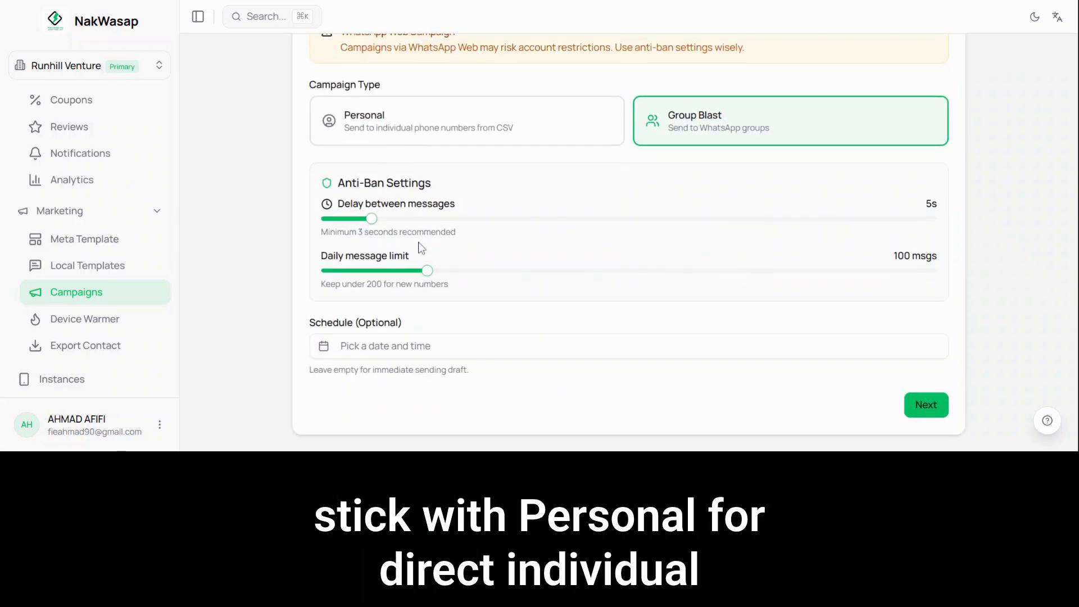
left_click(417, 130)
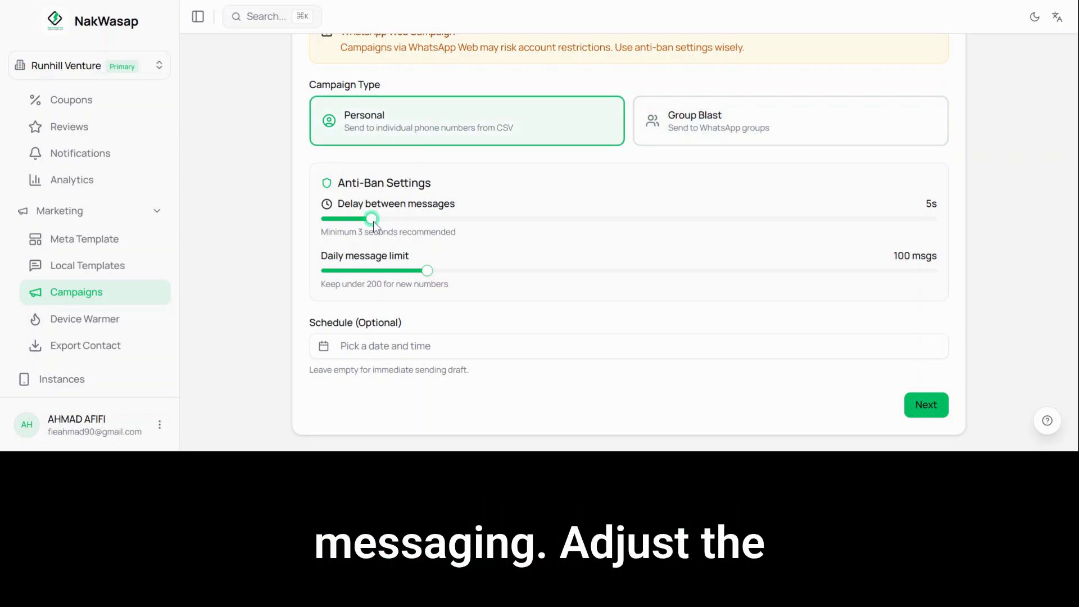
Step: Set the delay between messages to 15 s and schedule the campaign for March 3rd, 2026 at 06:30 AM
left_click_drag(374, 225, 590, 243)
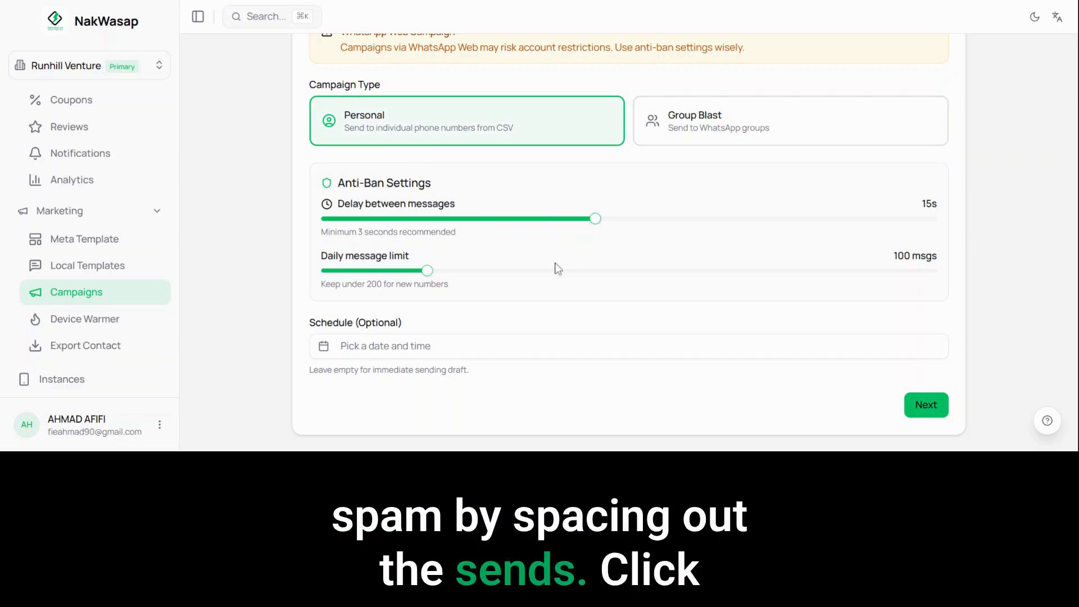
left_click(470, 351)
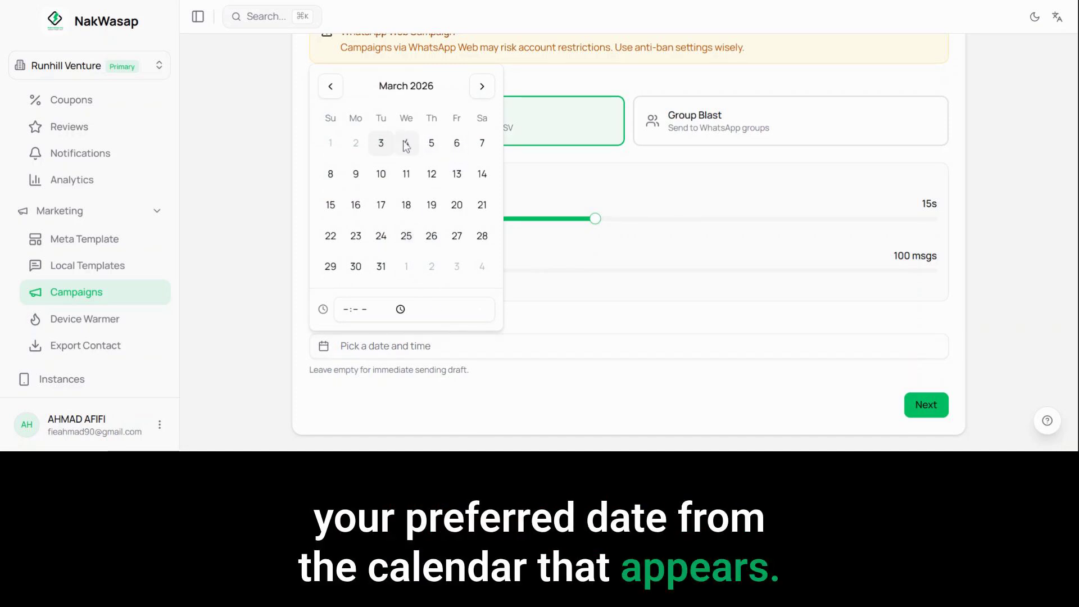
left_click(381, 143)
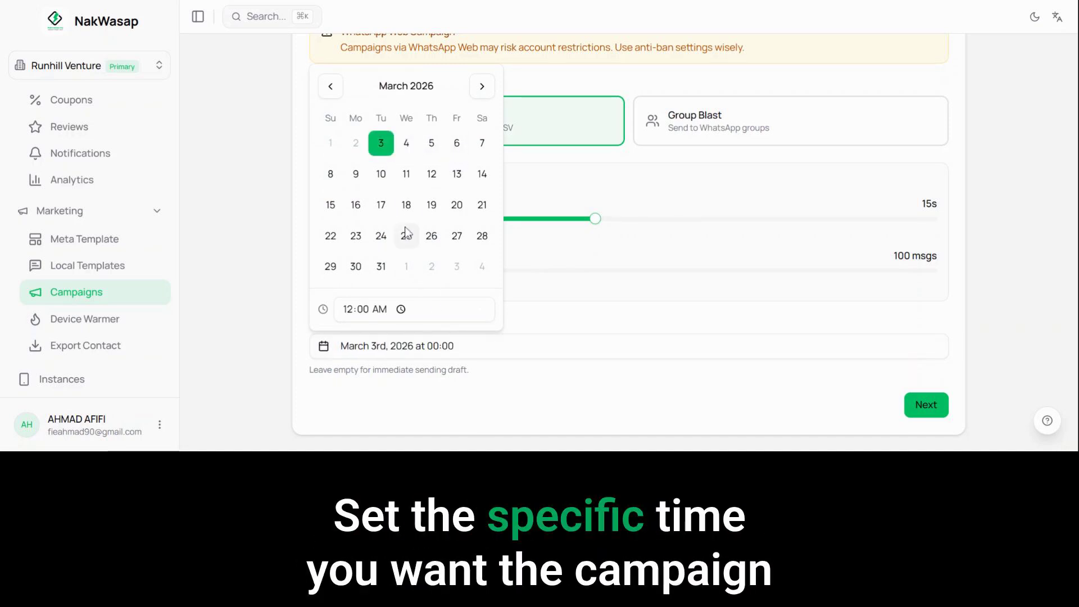
left_click(350, 309)
type("06:")
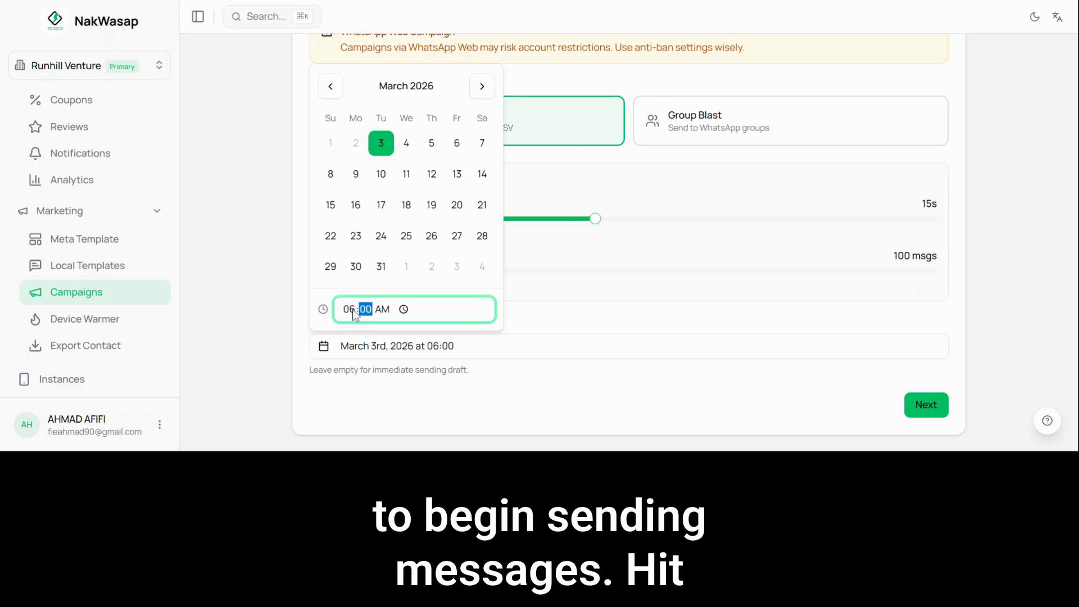
type("3")
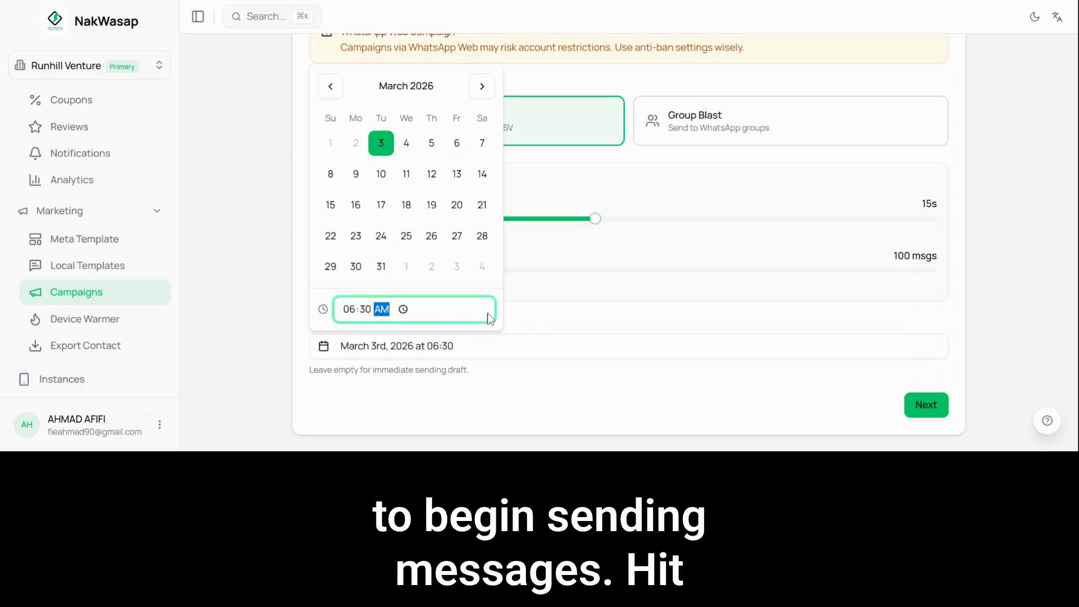
type("0")
left_click(565, 294)
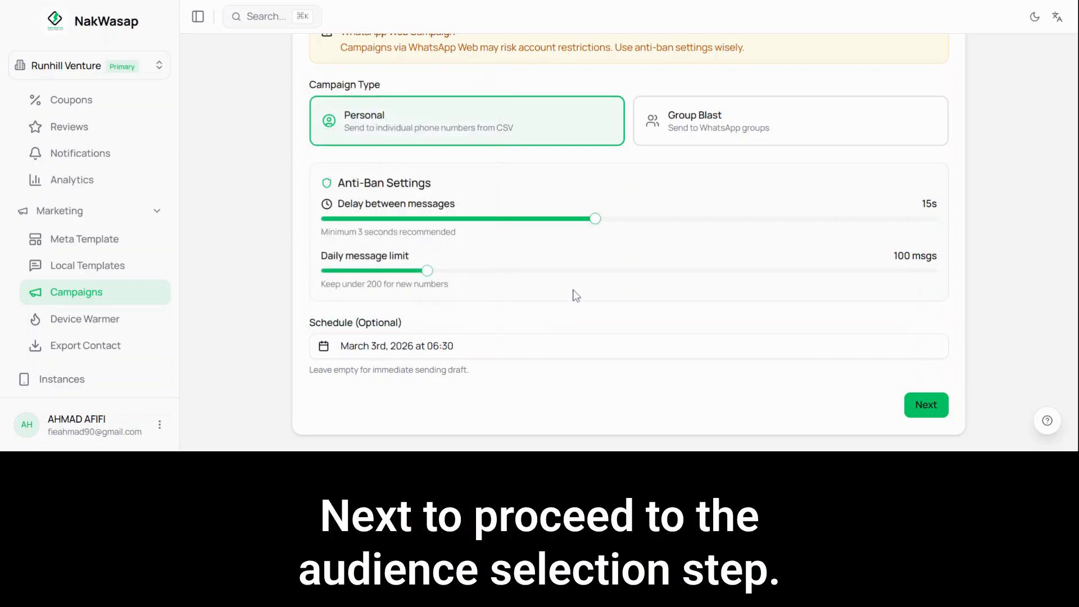
Step: Proceed to the audience selection and load the campaign's contacts from a CSV file
left_click(931, 409)
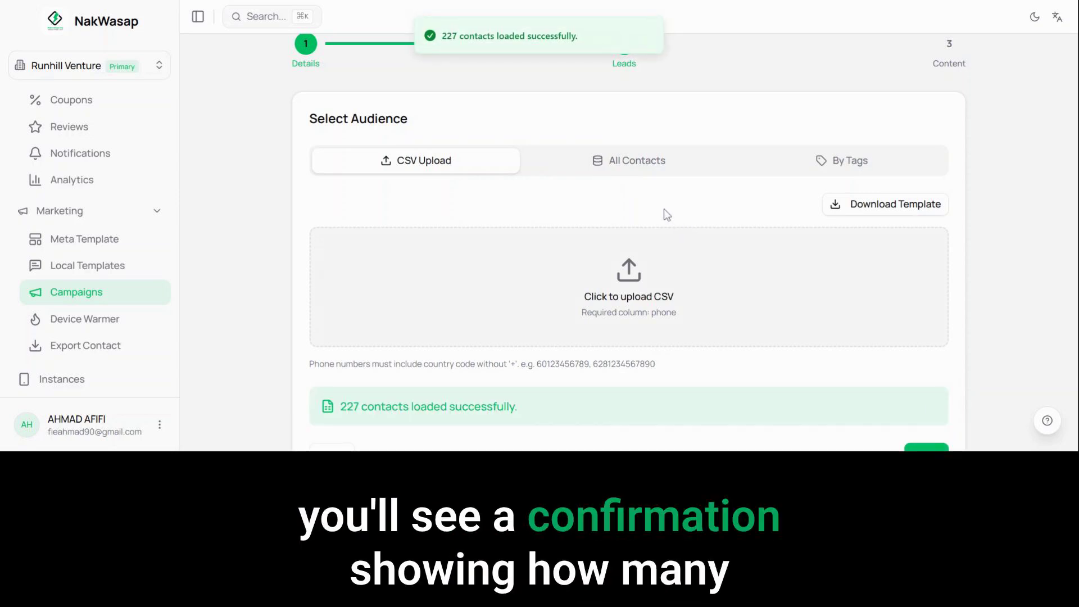
scroll(712, 263, "down", 1)
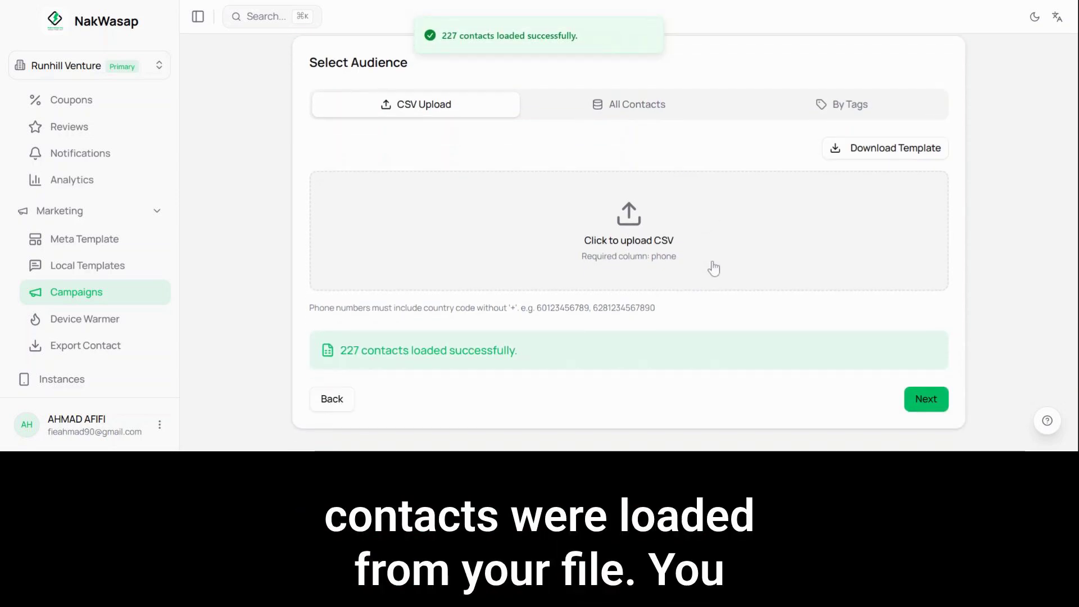
Step: Try selecting all existing contacts, check the tag-based audience option and return to the CSV upload
left_click(652, 106)
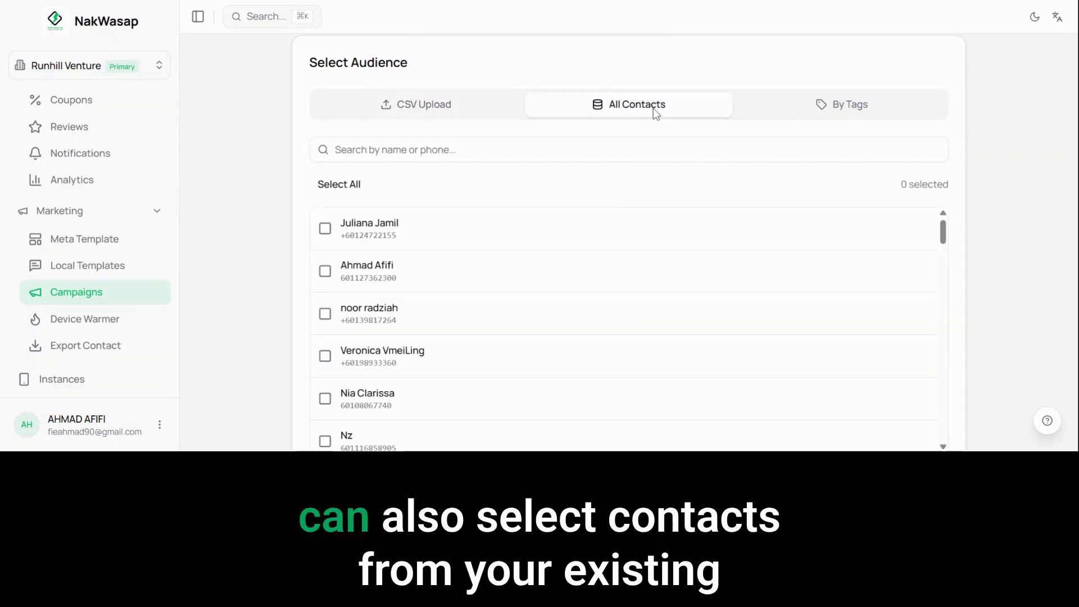
left_click(344, 186)
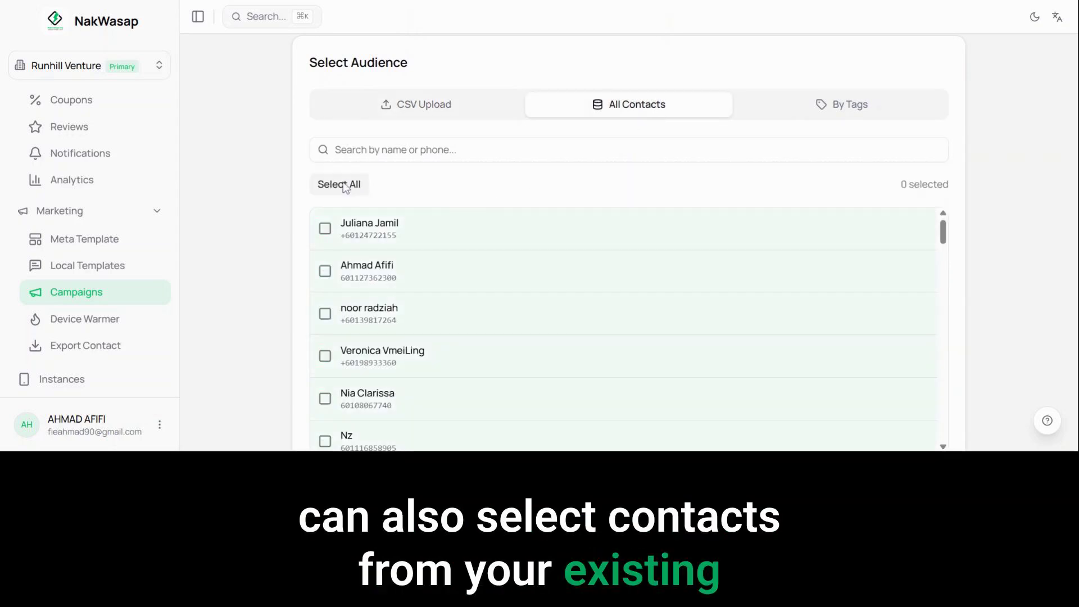
left_click(344, 185)
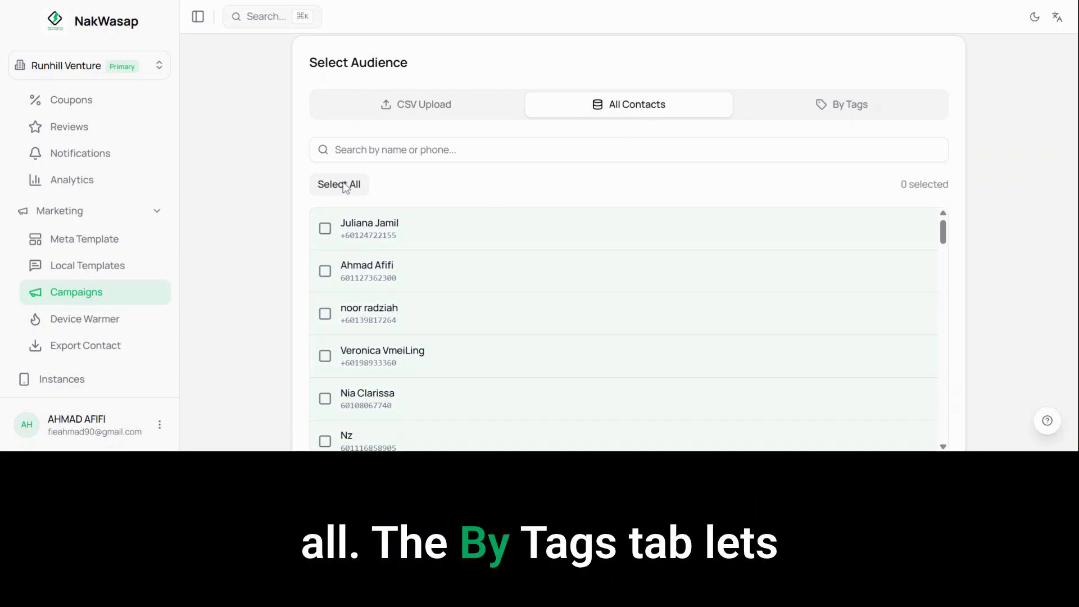
left_click(815, 107)
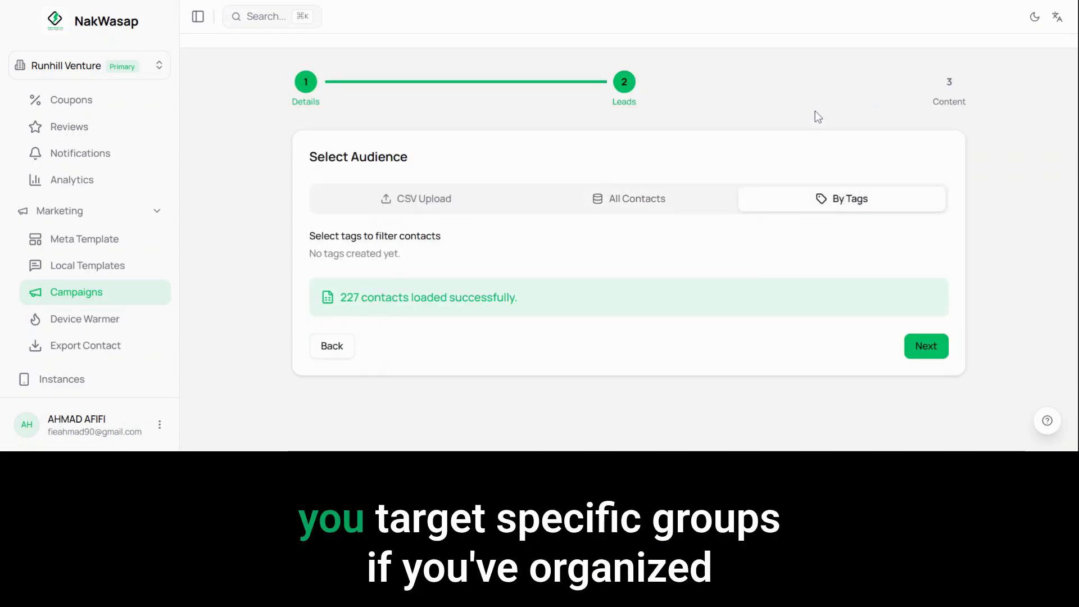
left_click(435, 205)
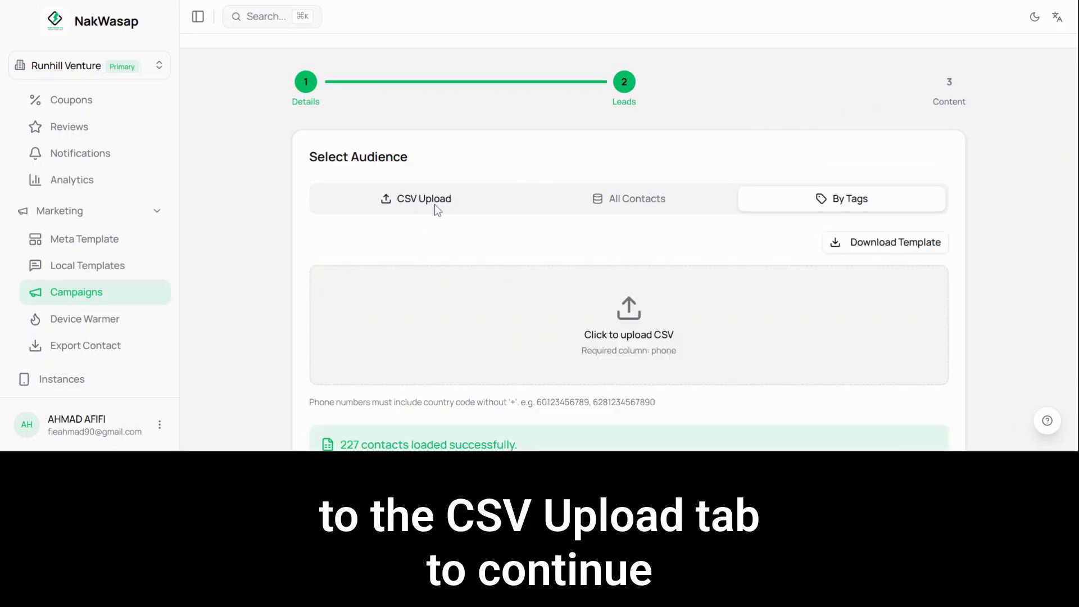
Step: Continue with the uploaded contacts and choose the existing Promo NakWasap local template as the message content
scroll(674, 287, "down", 2)
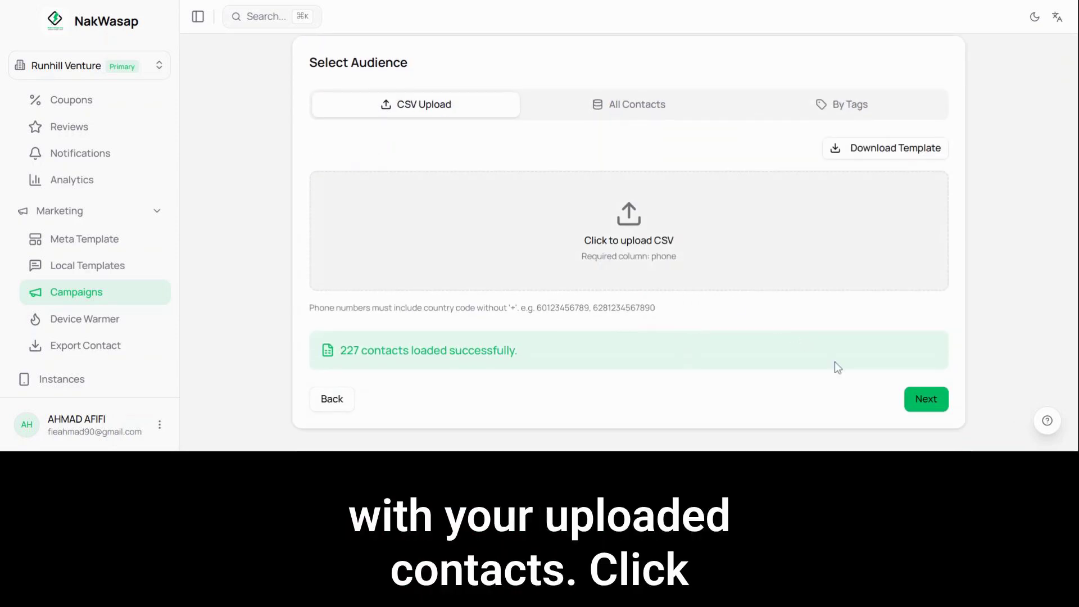
left_click(927, 400)
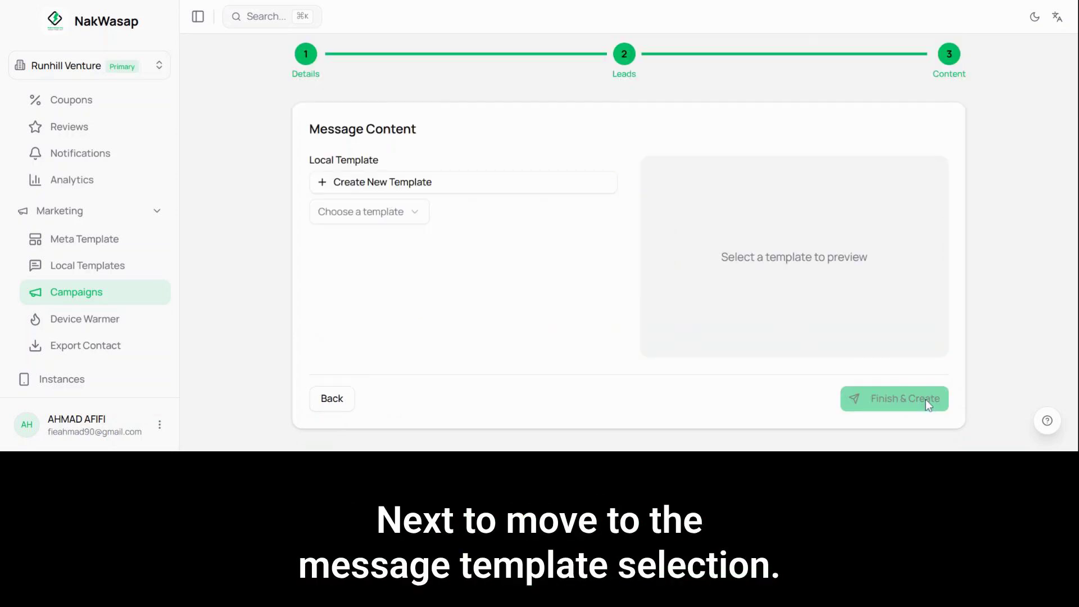
left_click(508, 185)
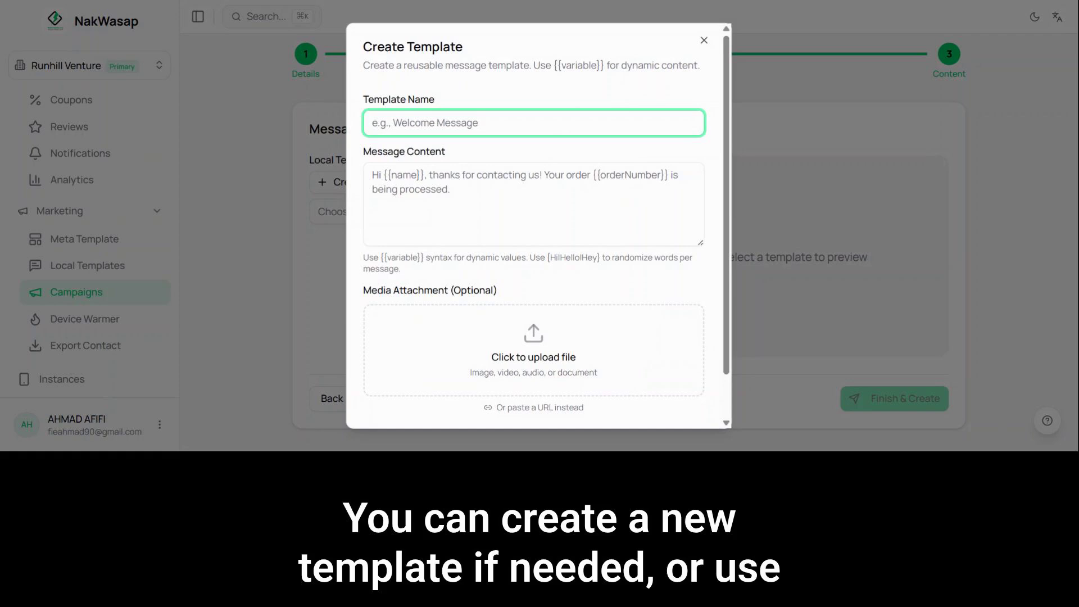
left_click(704, 40)
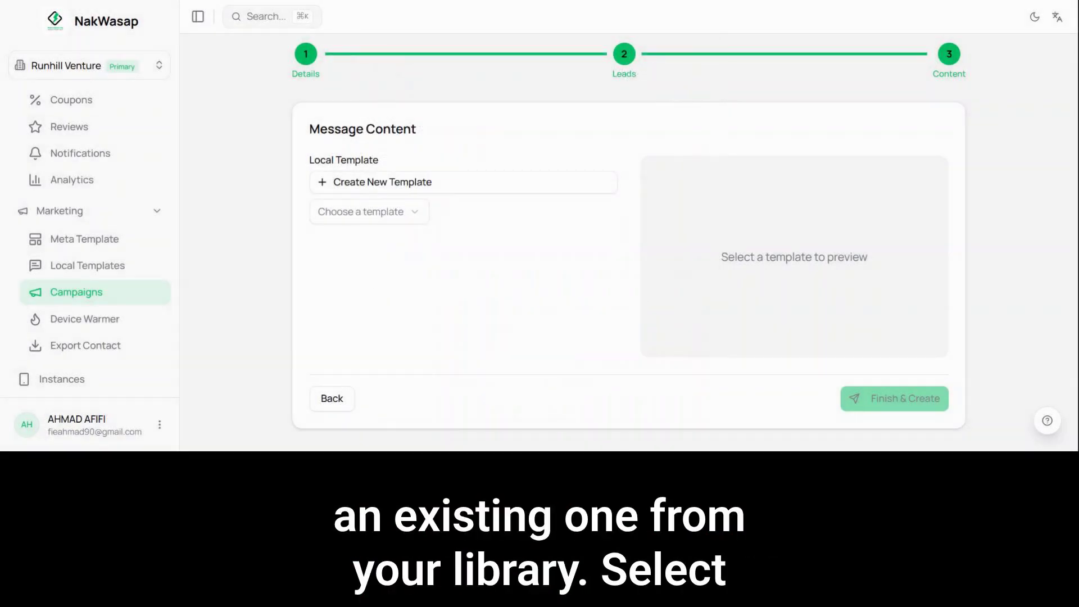
left_click(400, 214)
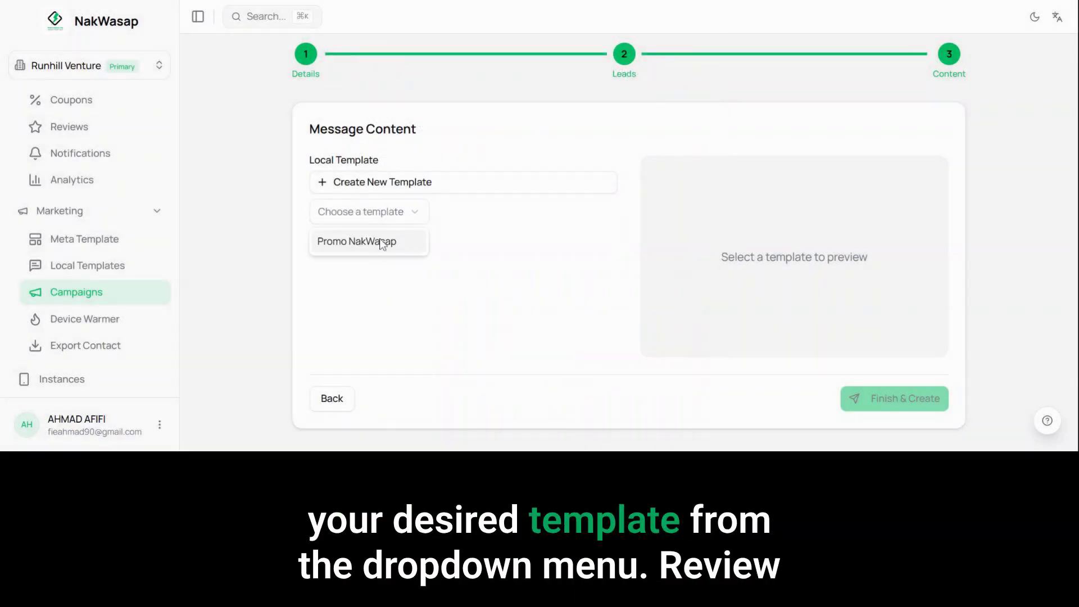
left_click(380, 239)
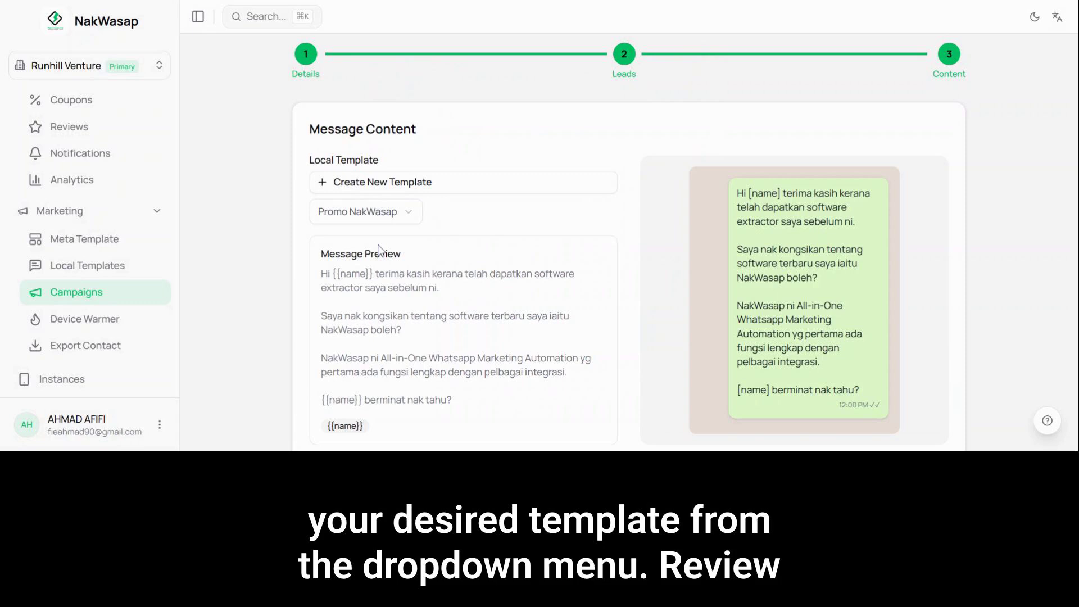
Step: Review the message preview and its {{name}} variable, and finish creating the campaign
scroll(378, 249, "down", 2)
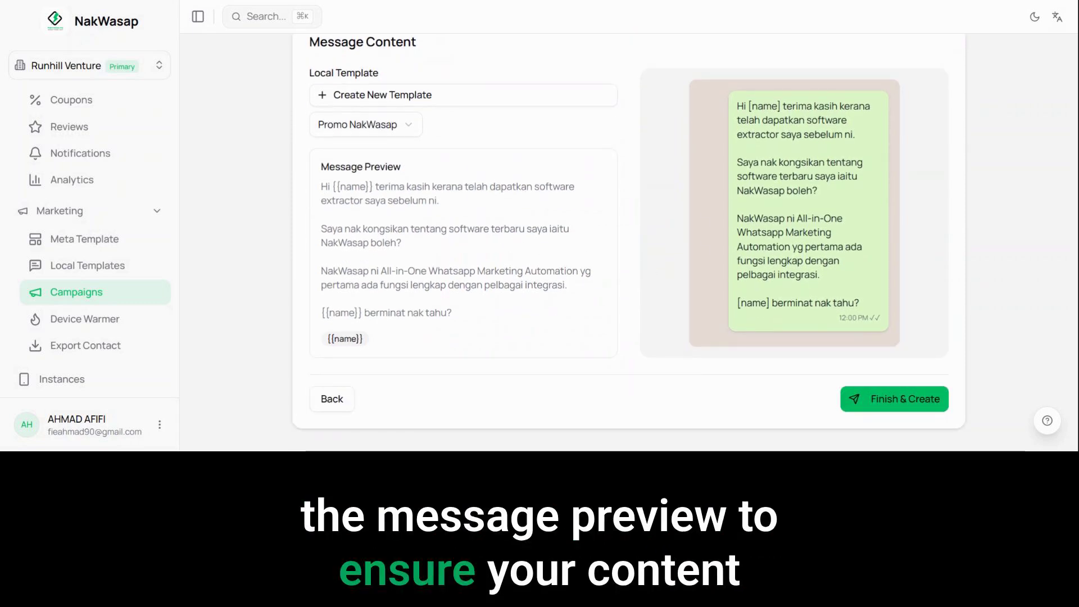
left_click_drag(374, 340, 324, 339)
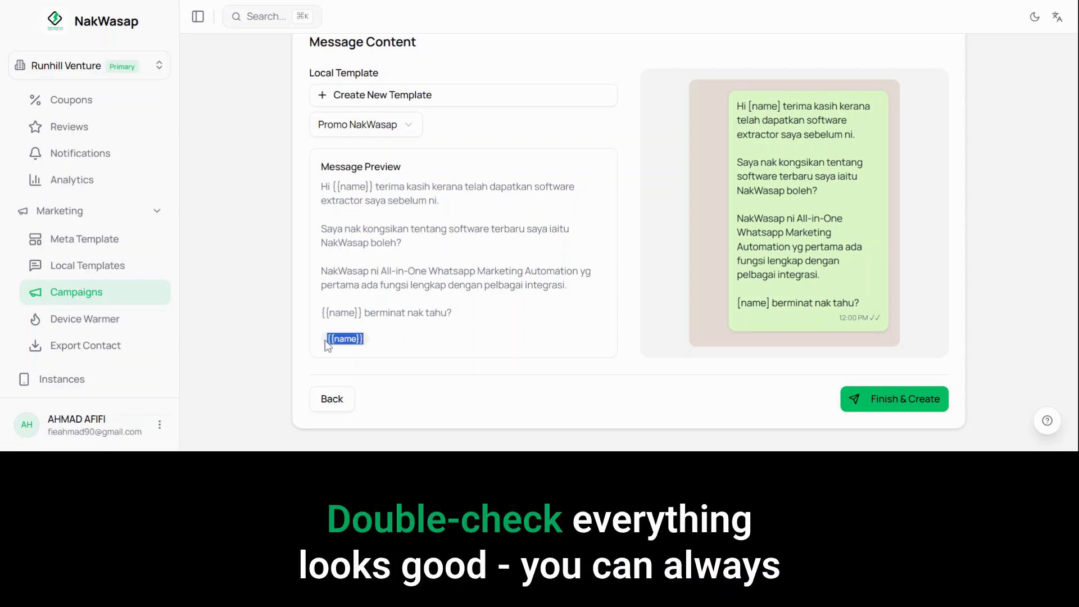
left_click(393, 342)
scroll(405, 245, "up", 3)
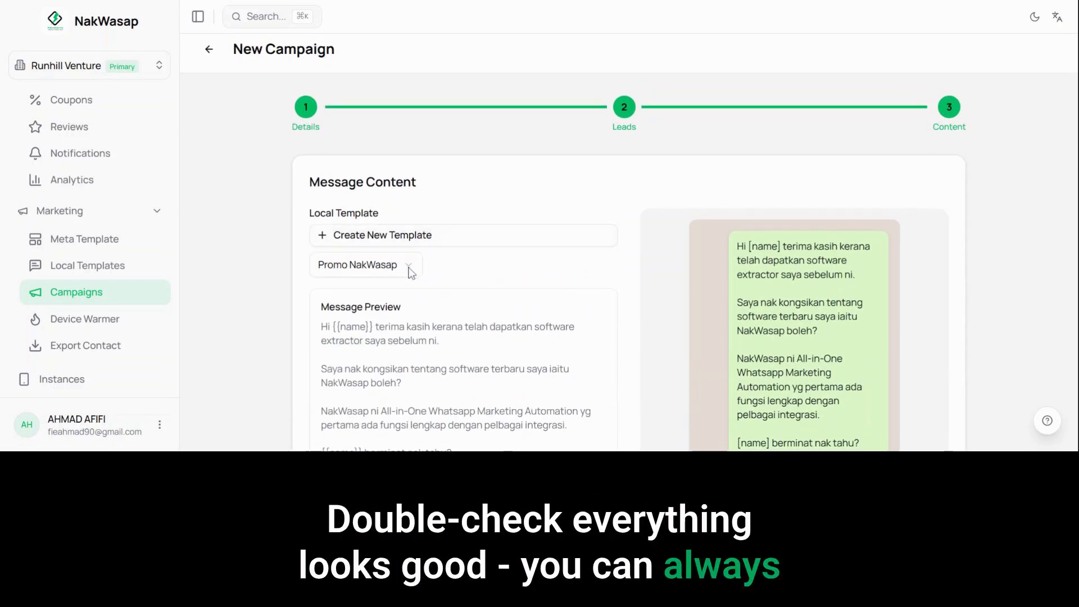
left_click(407, 267)
left_click(426, 239)
left_click(421, 239)
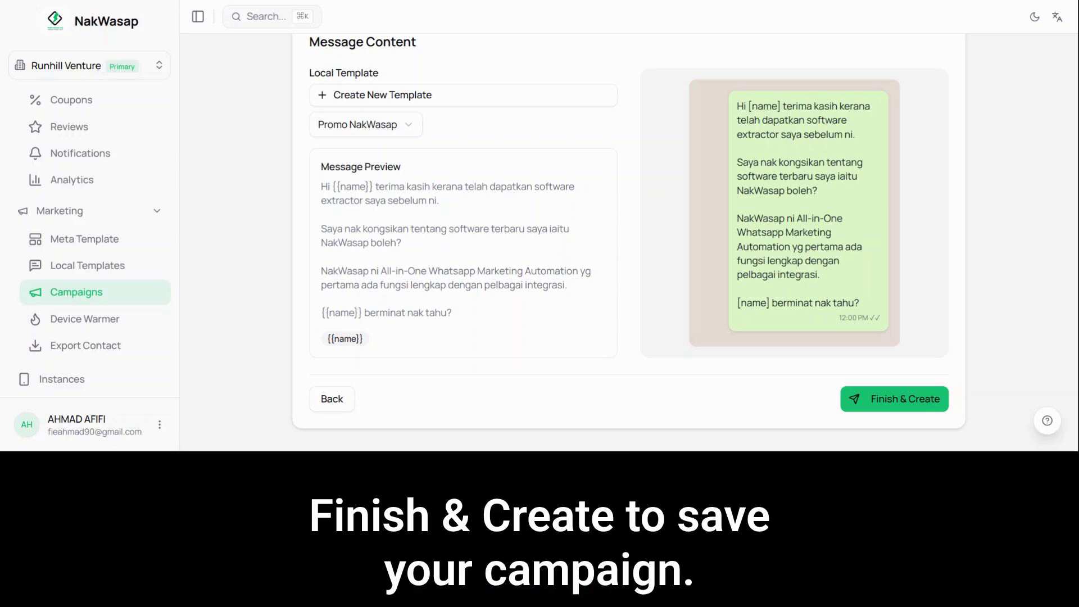
left_click(892, 396)
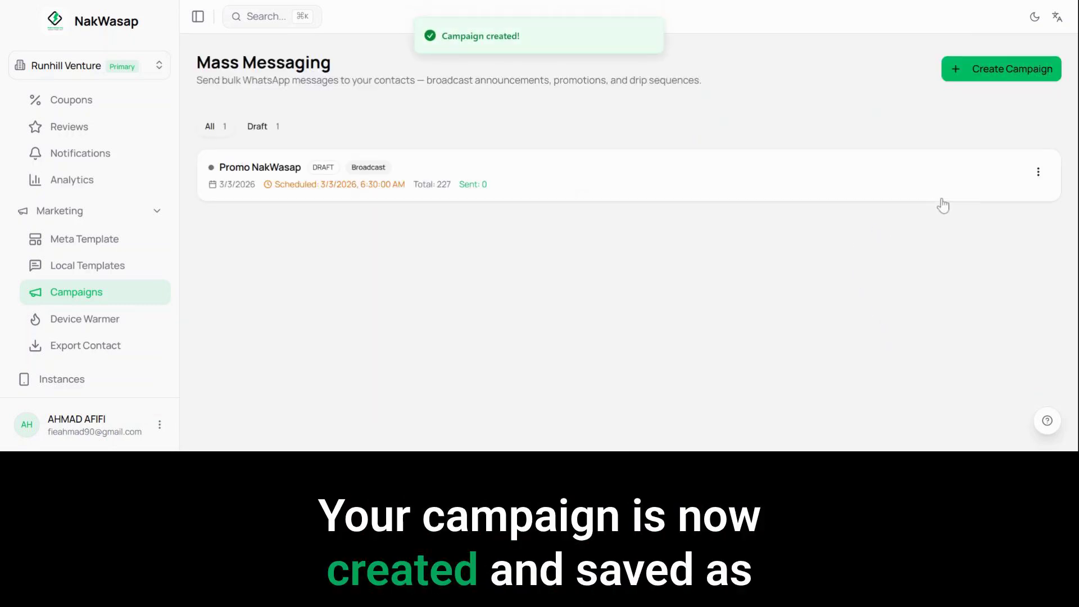
Step: Cancel the Promo NakWasap draft campaign in the mass messaging list
left_click(1039, 173)
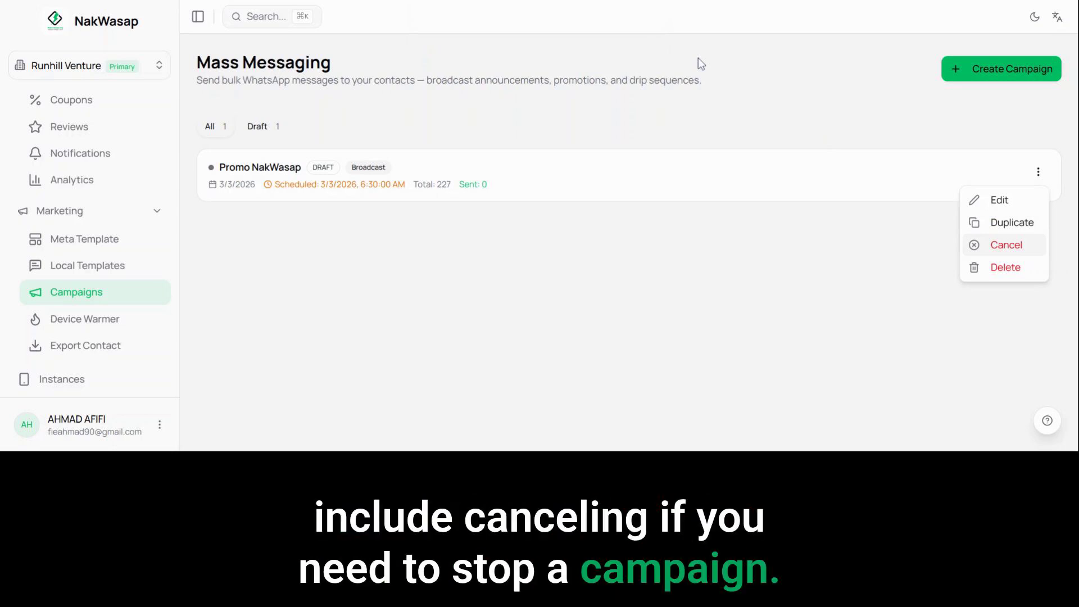
left_click(604, 27)
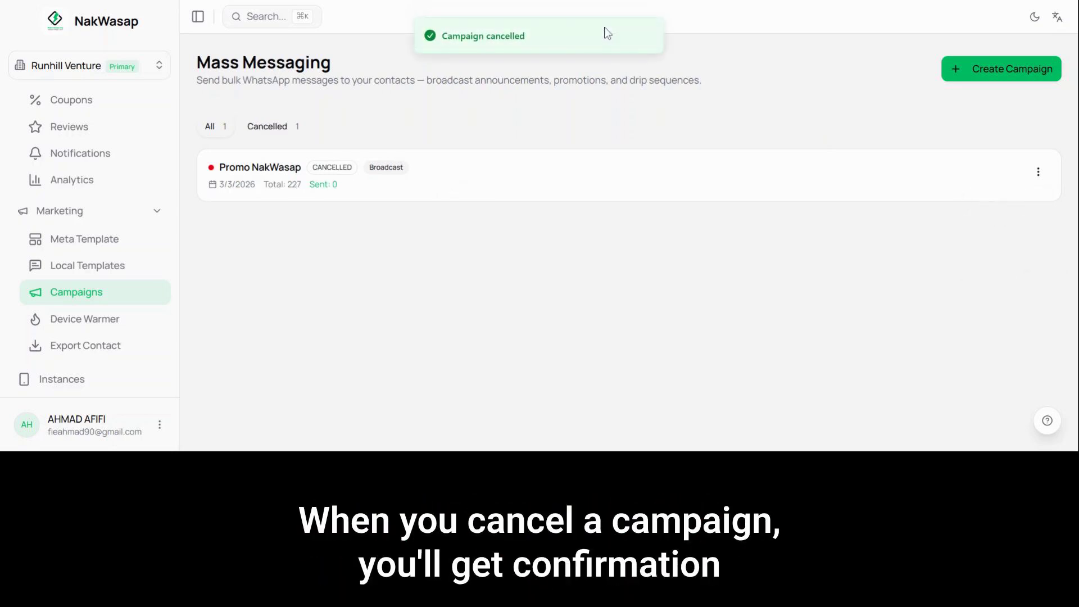
Step: Open the Promo NakWasap campaign's details and examine its sending statistics, settings, template and leads
left_click(980, 71)
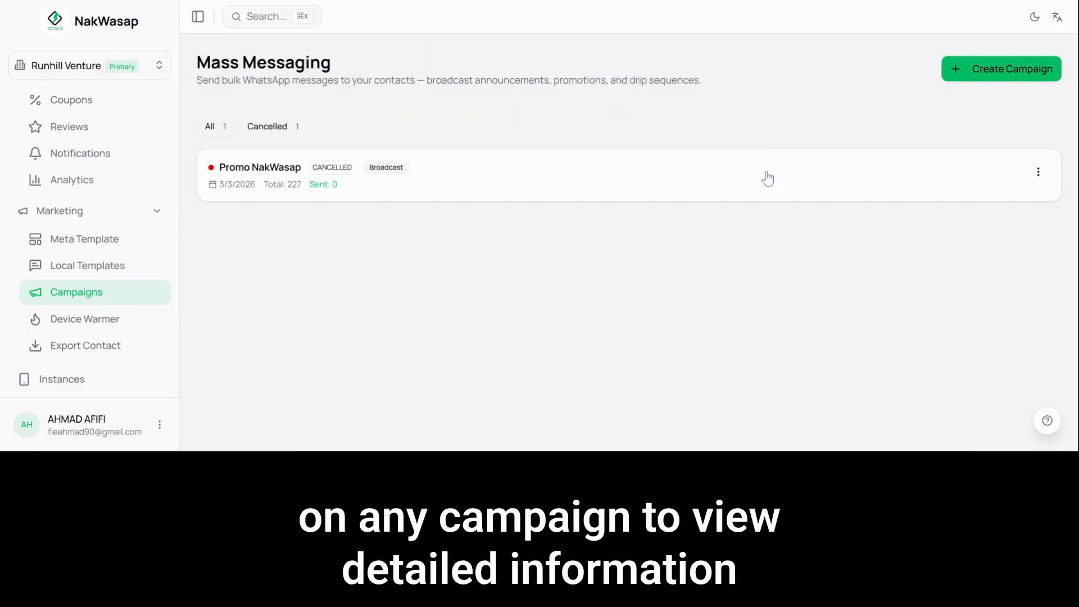
left_click(754, 177)
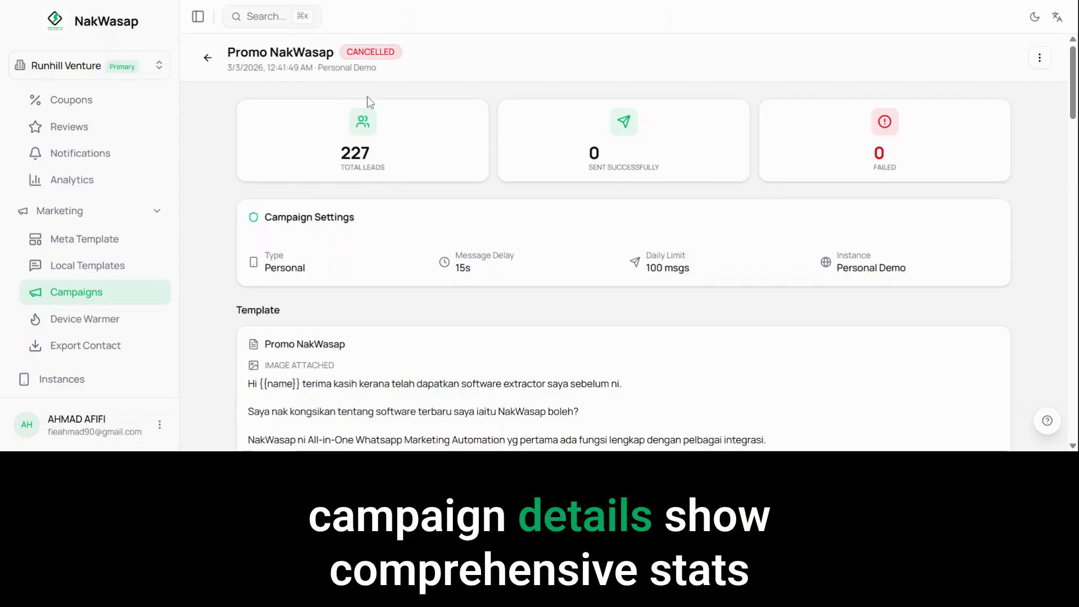
left_click_drag(227, 67, 423, 79)
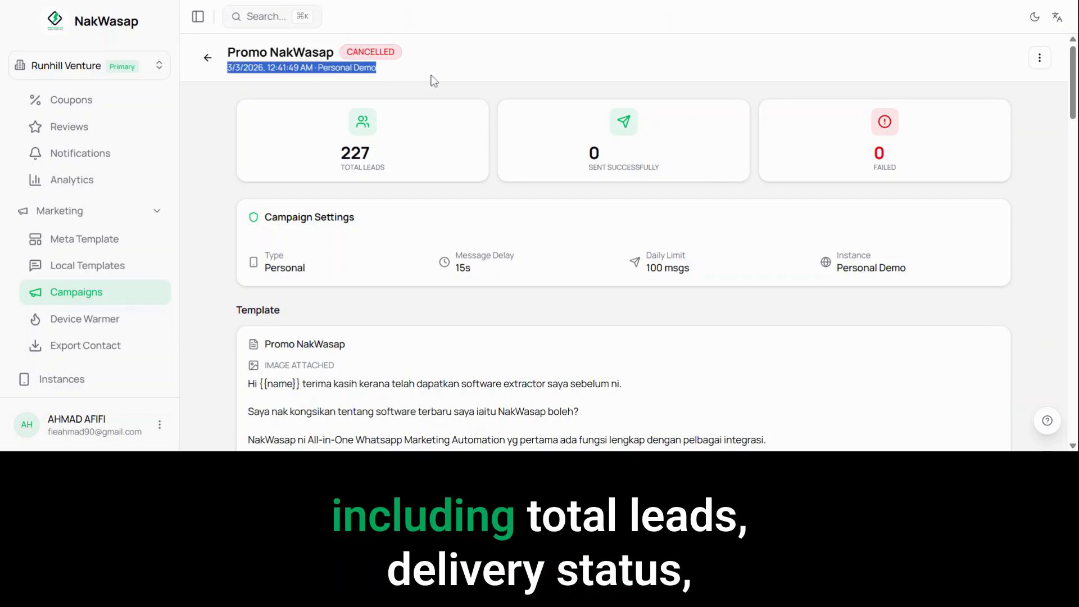
left_click(424, 126)
scroll(421, 132, "down", 3)
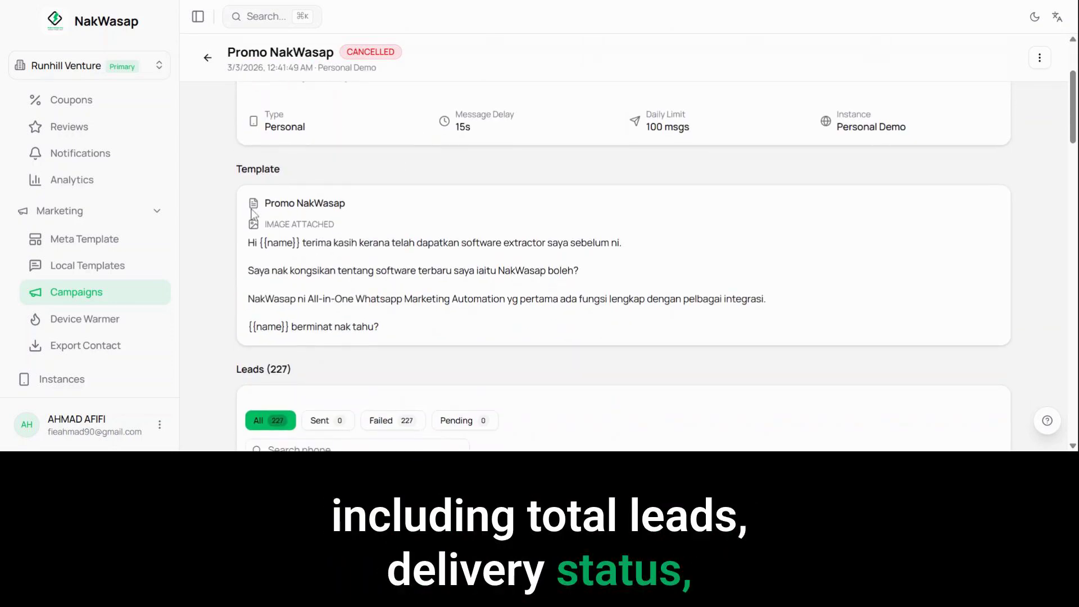
Step: Review the cancelled Promo NakWasap campaign's statistics, settings, template and leads, and return to the mass messaging list
scroll(255, 212, "down", 4)
scroll(254, 211, "up", 4)
scroll(254, 212, "down", 5)
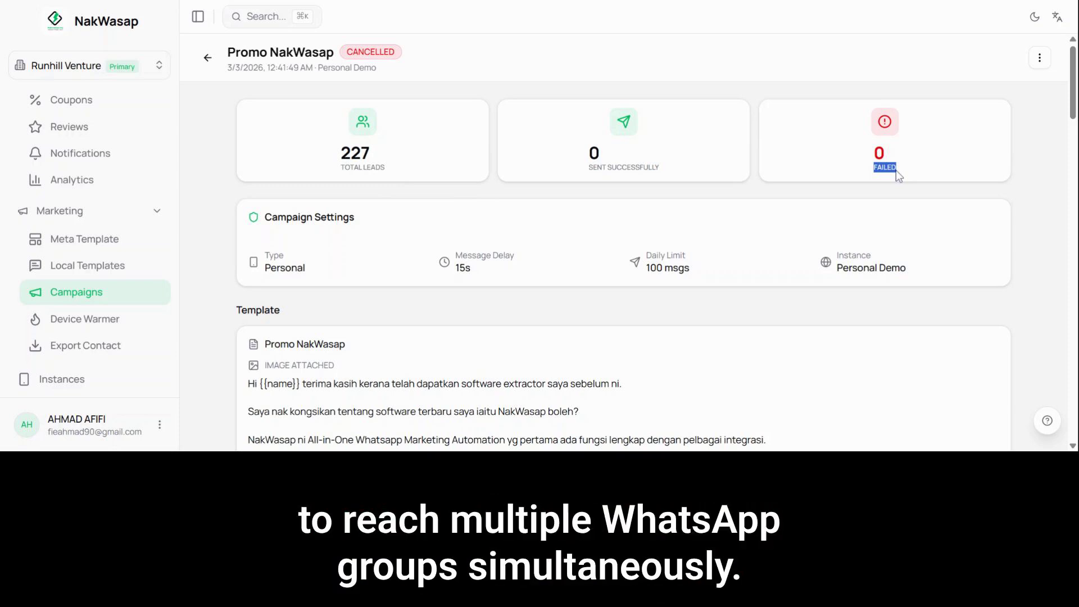
key("alt+Left")
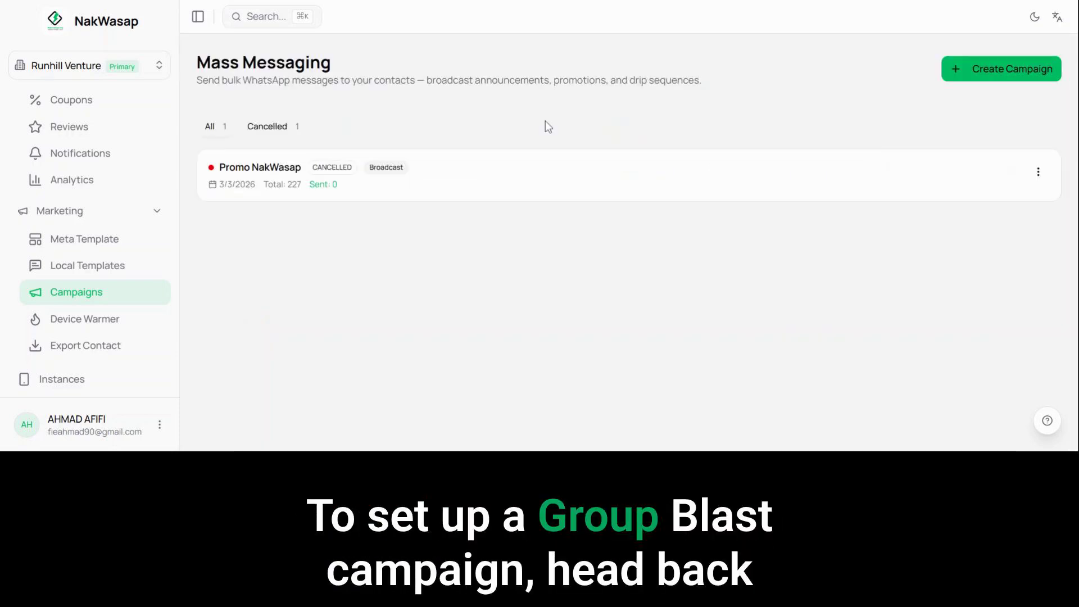
Step: Create a new campaign named "Promo NakWasap Group Blast" with Personal Demo as its sender instance
left_click(954, 79)
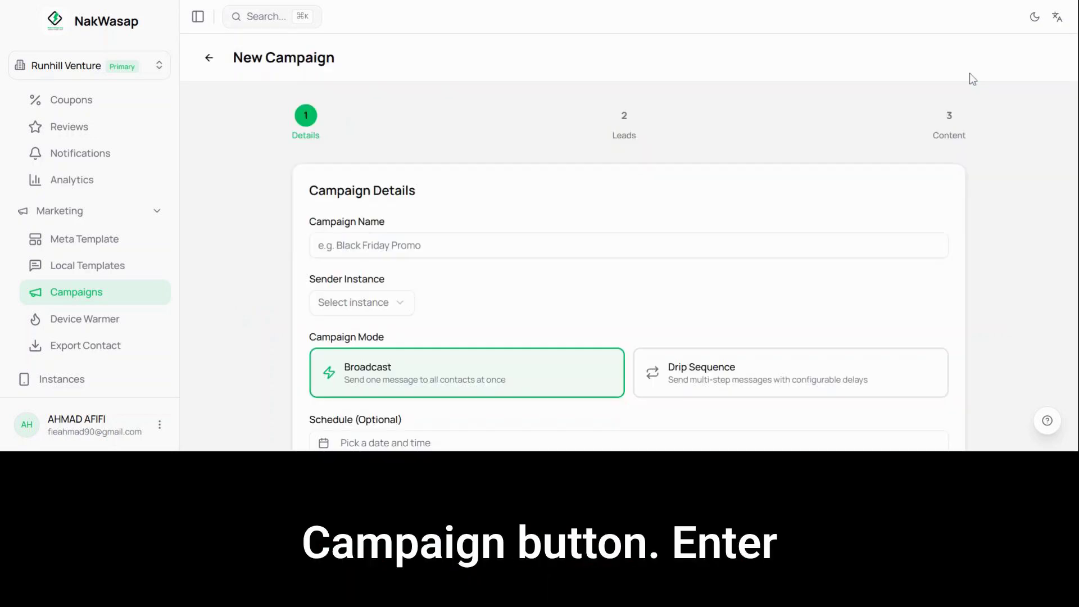
scroll(494, 177, "down", 2)
left_click(488, 144)
type("Promo ")
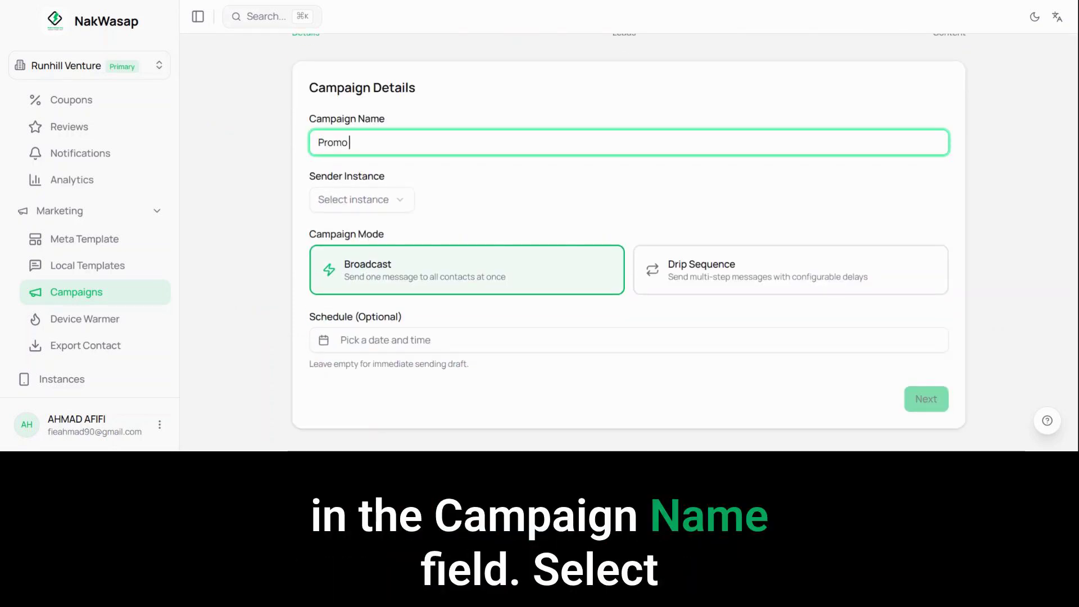
type("NakWasap Group Blast")
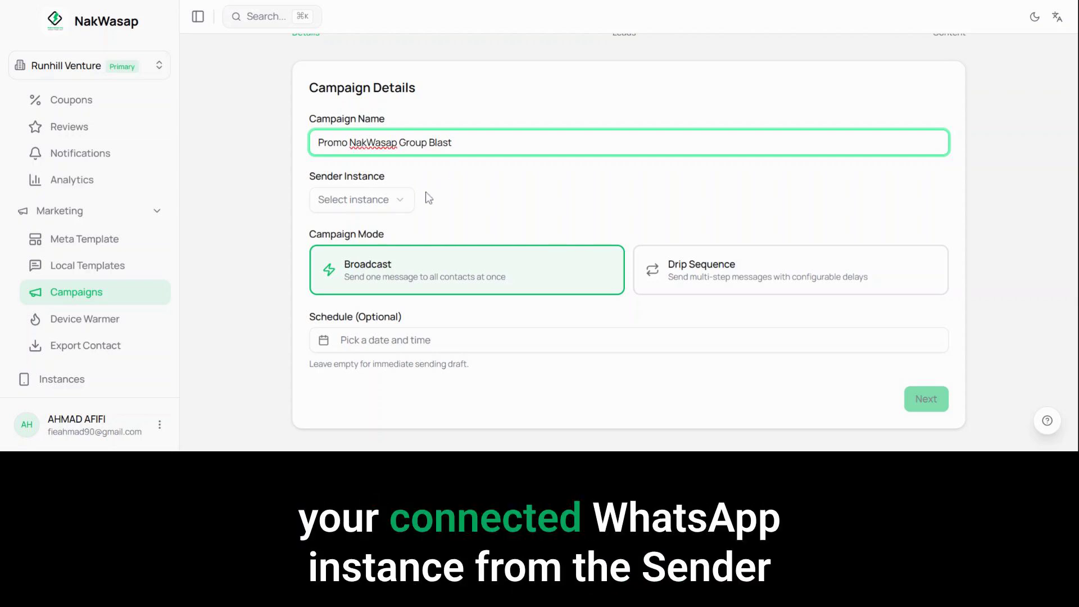
left_click(392, 197)
left_click(386, 229)
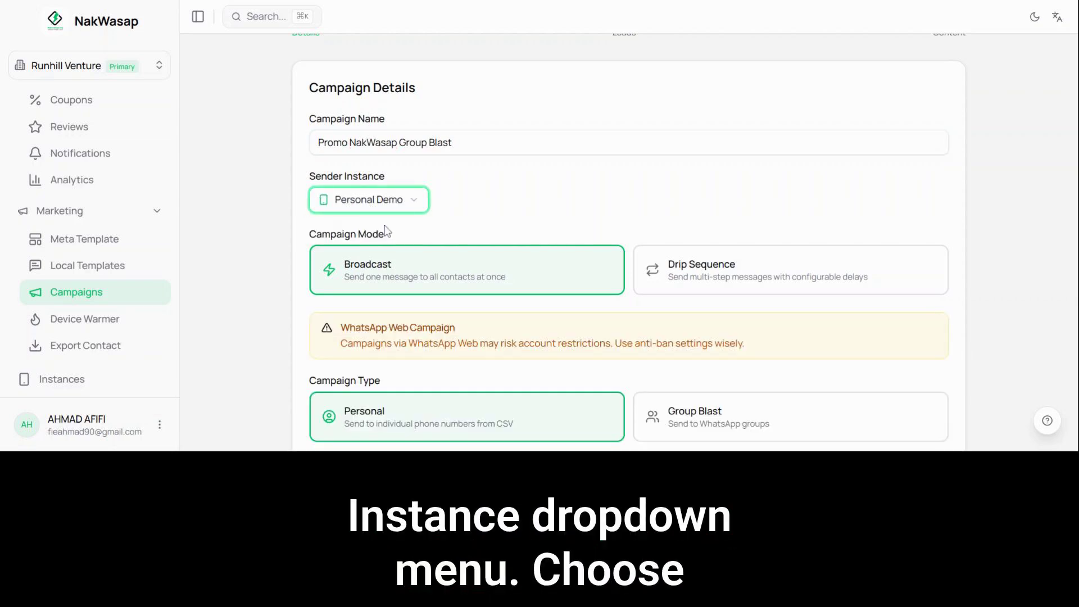
Step: Set the campaign type to Group Blast and the delay between messages to 15 seconds
scroll(694, 258, "down", 3)
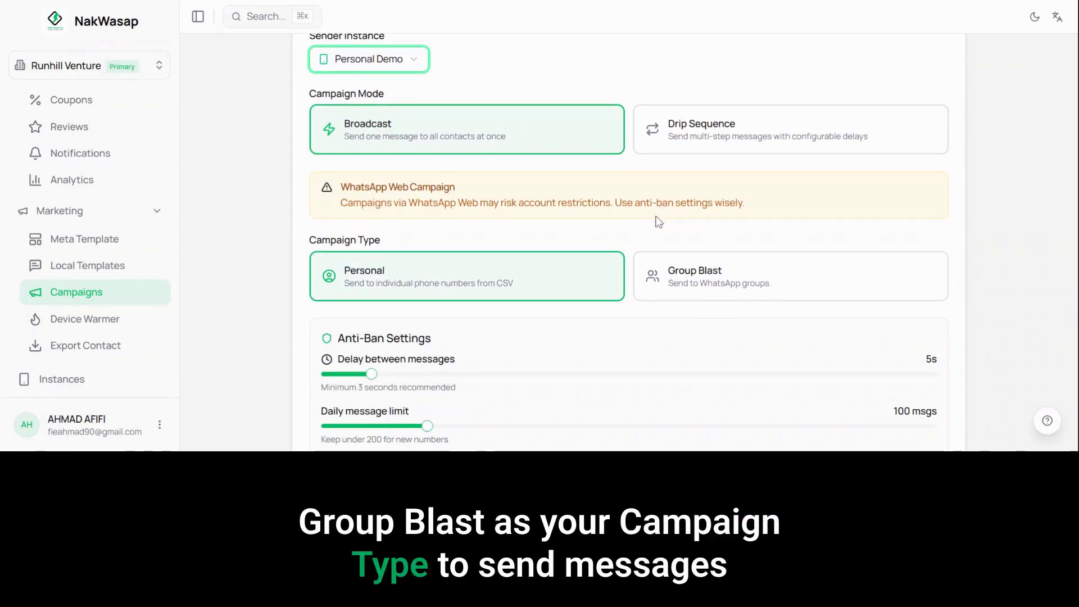
left_click(711, 271)
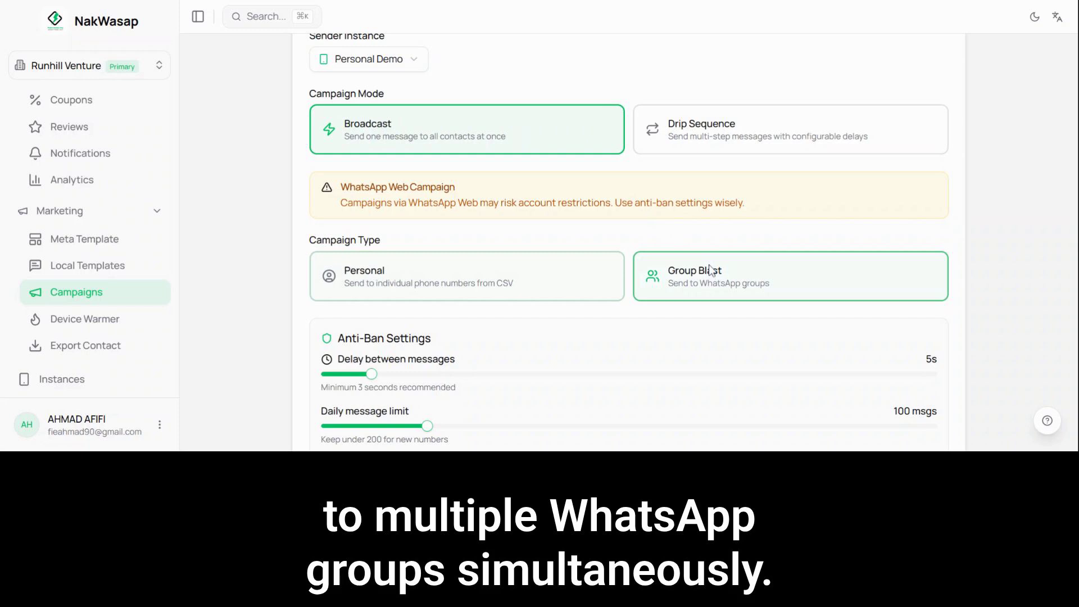
scroll(710, 271, "down", 3)
left_click_drag(371, 234, 588, 259)
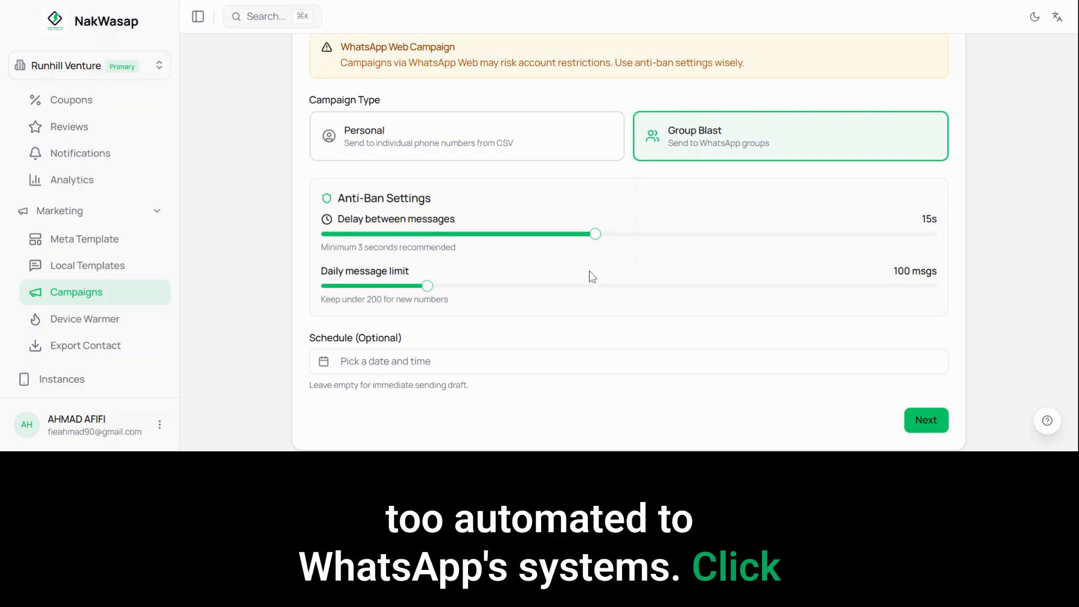
Step: Schedule the group blast for March 3rd, 2026 at 06:30 AM and continue to the group selection
scroll(589, 274, "down", 1)
left_click(586, 341)
left_click(381, 138)
left_click(350, 304)
type("0630")
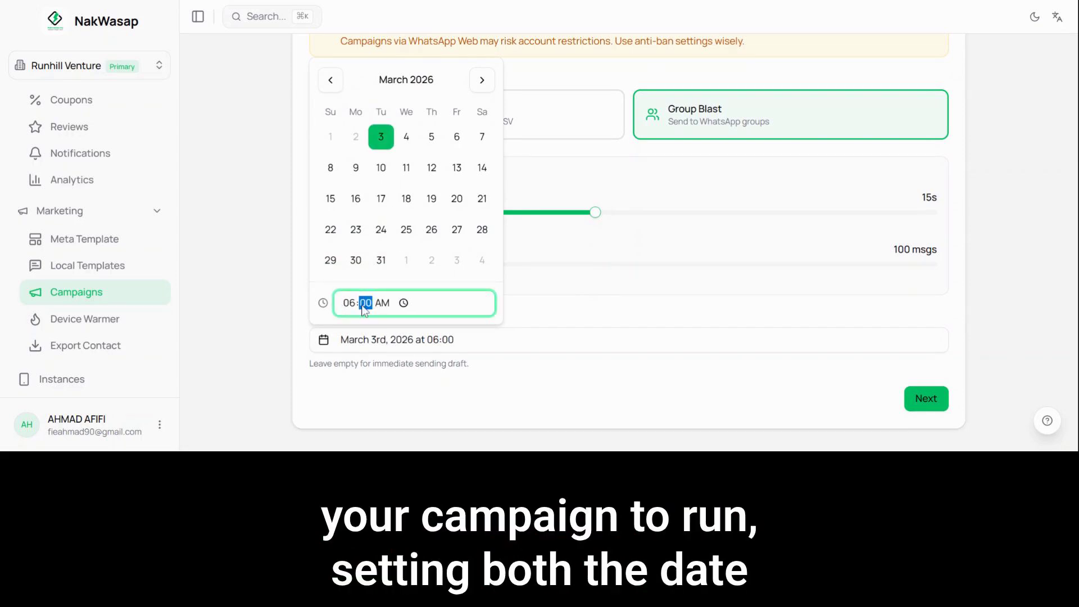
left_click(549, 304)
left_click(924, 400)
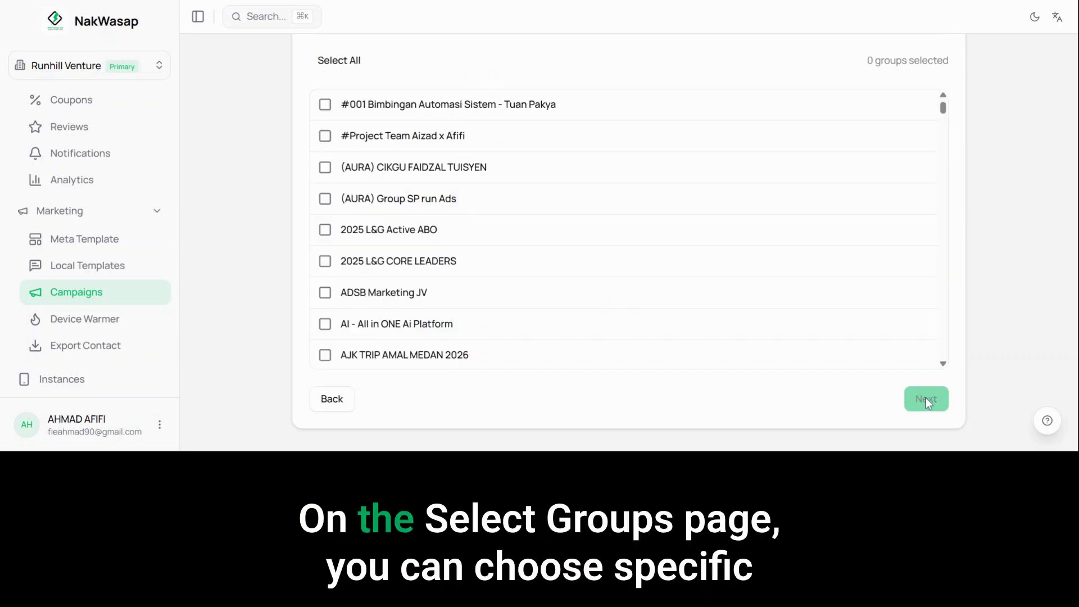
Step: Select all WhatsApp groups as recipients, review the selected count and list, and continue to the message content
scroll(795, 68, "up", 3)
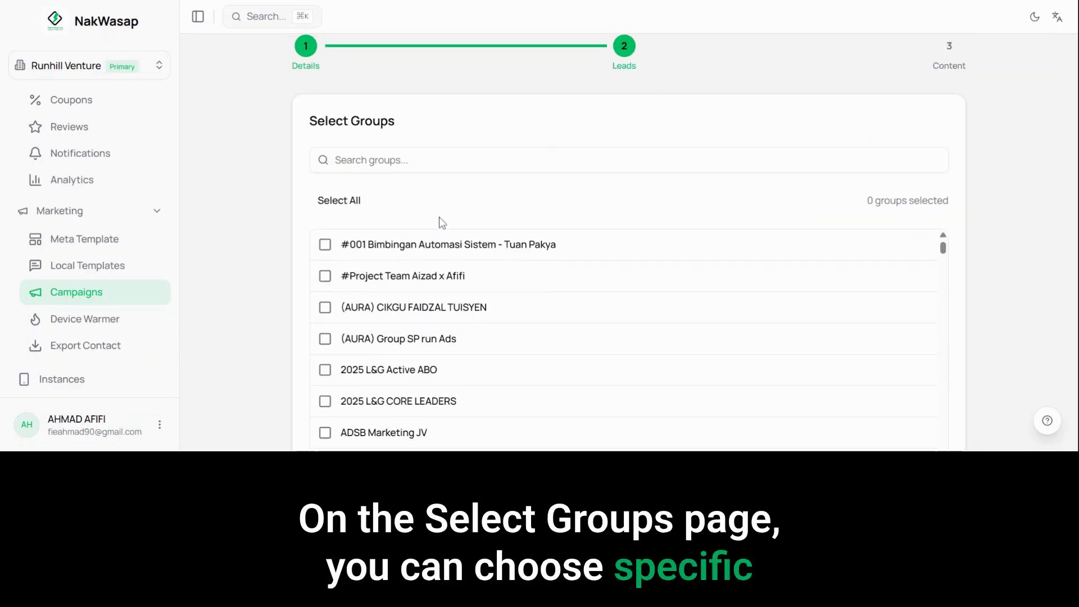
left_click(344, 202)
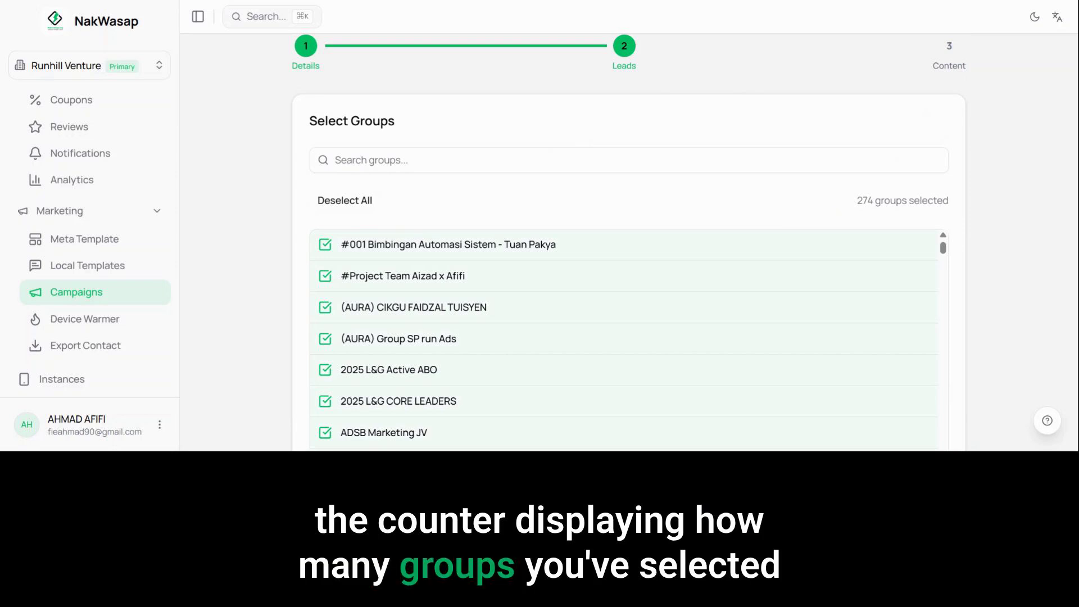
left_click_drag(856, 201, 953, 206)
left_click(786, 204)
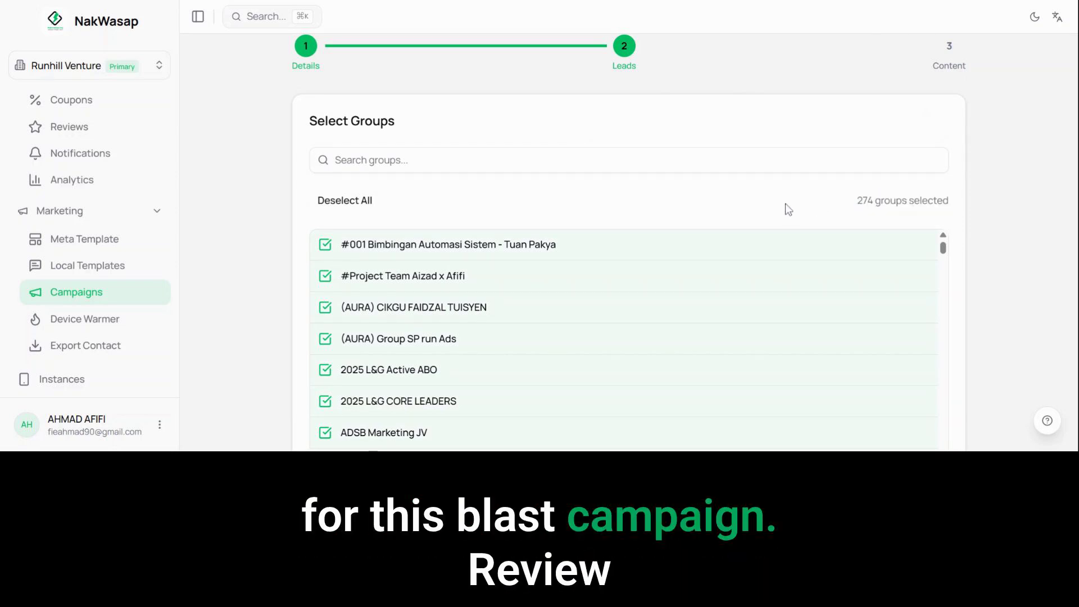
scroll(873, 316, "down", 5)
scroll(987, 369, "down", 3)
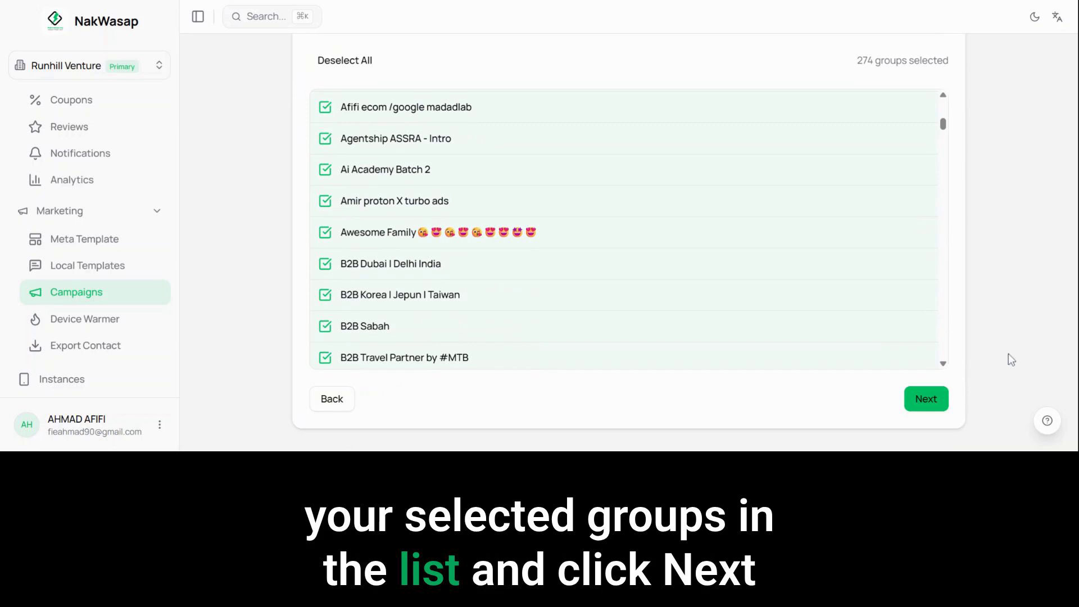
left_click(938, 397)
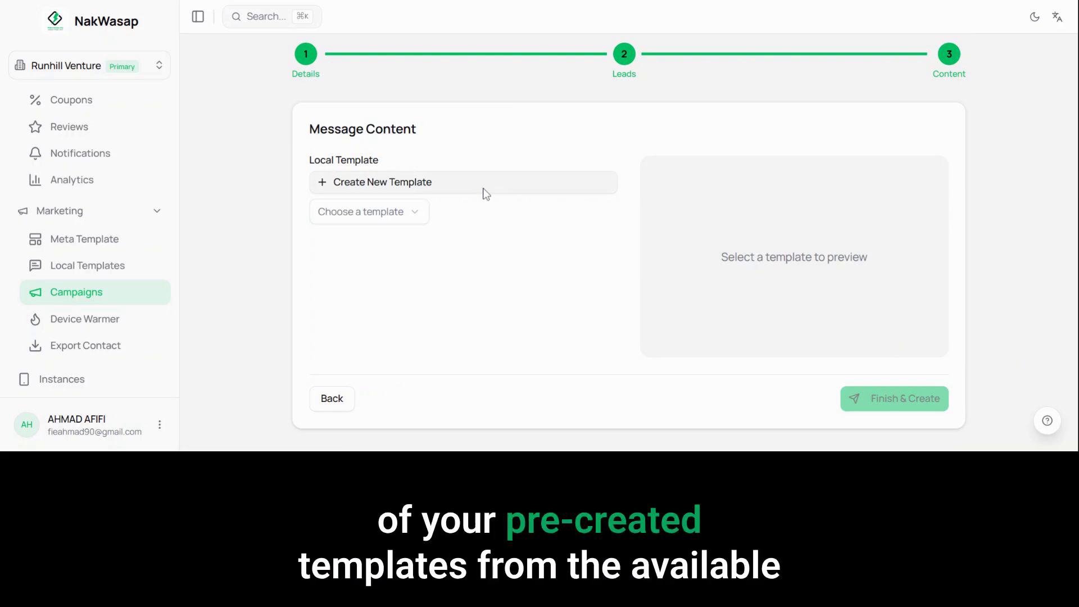
Step: Choose the existing Promo NakWasap local template as the group blast's message and go back from the content page
left_click(391, 217)
left_click(387, 243)
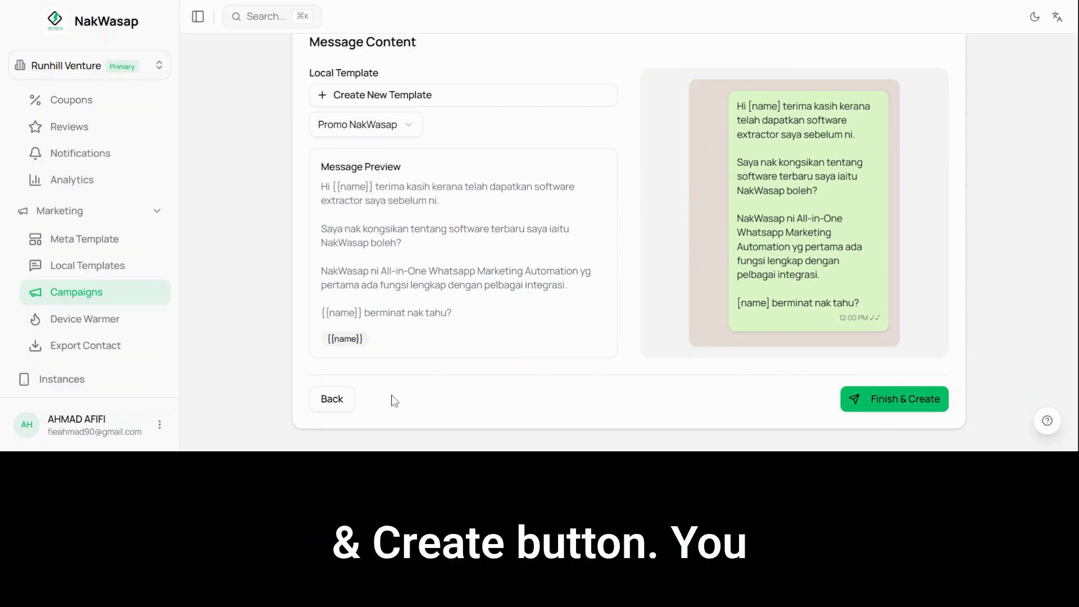
left_click(344, 399)
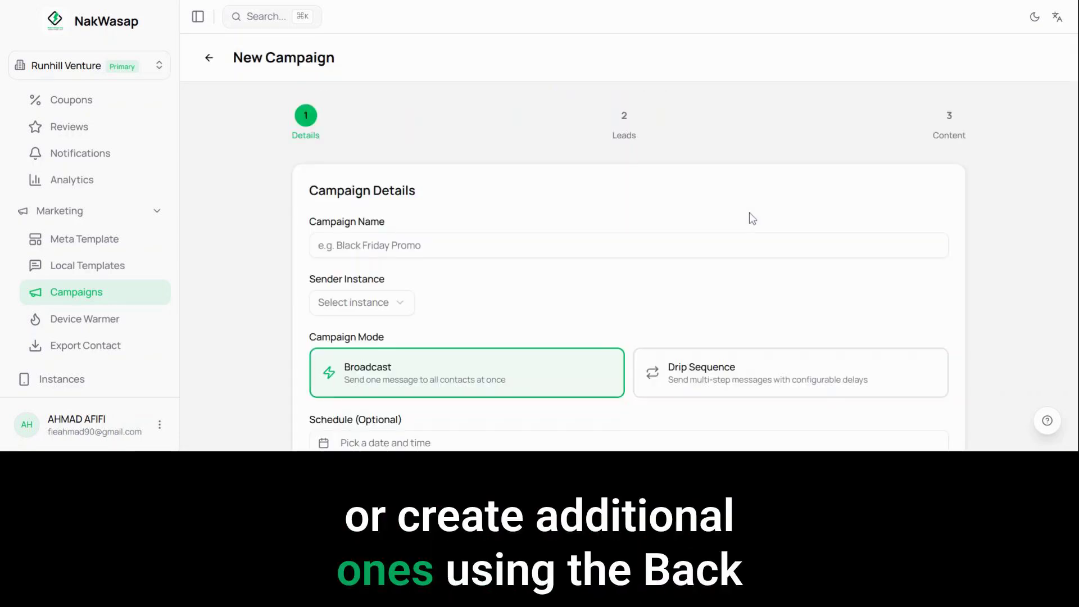
Step: Name the blank new campaign "Promo NakWasap DripMessage" and select Personal Demo as its sender instance
scroll(746, 217, "down", 2)
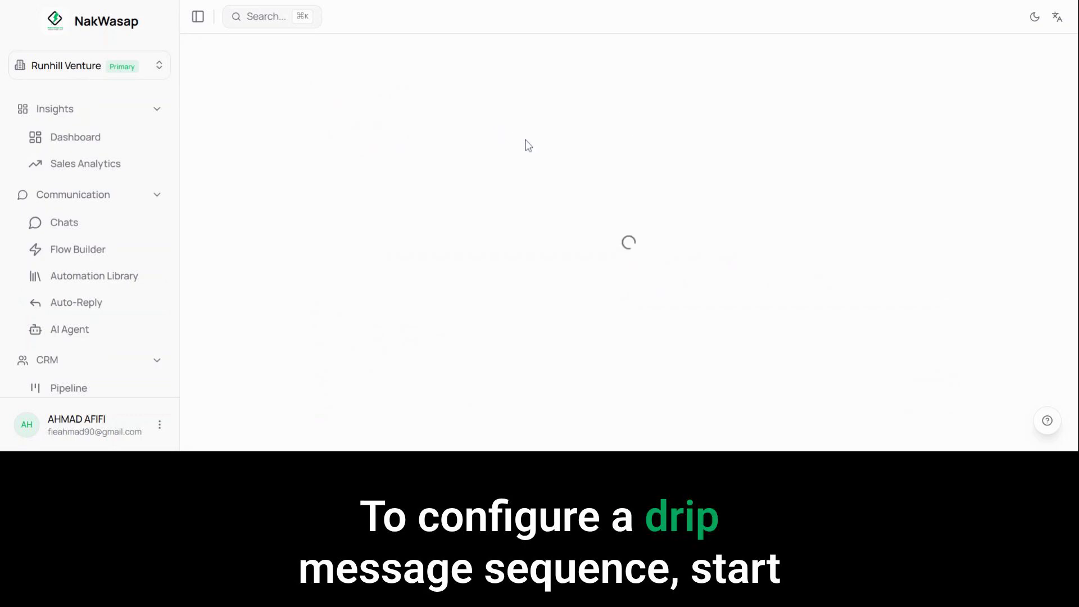
left_click(629, 246)
type("Pr")
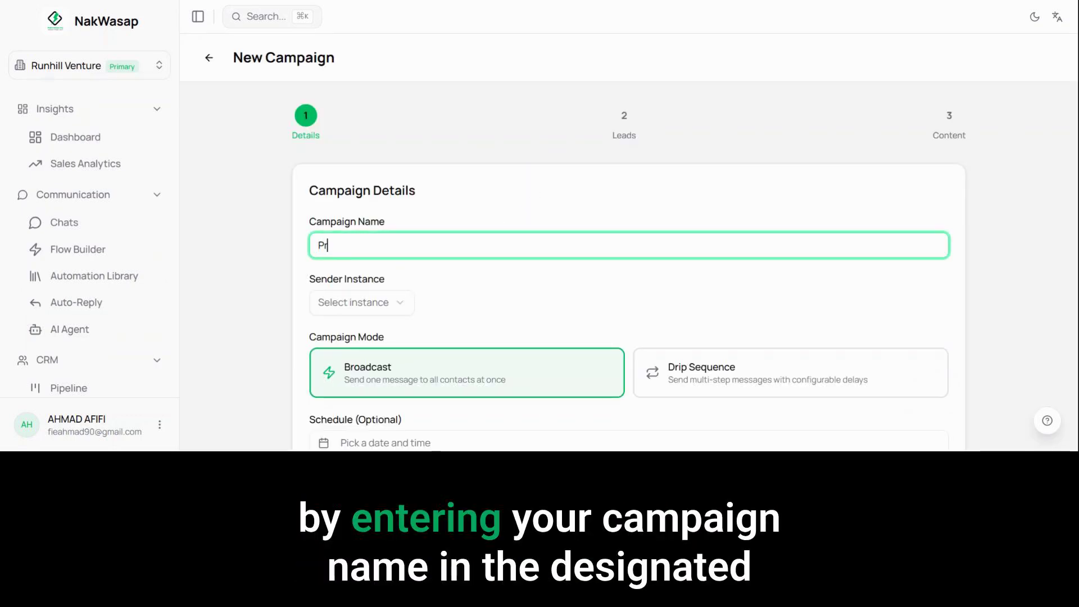
type("omo NakWasap")
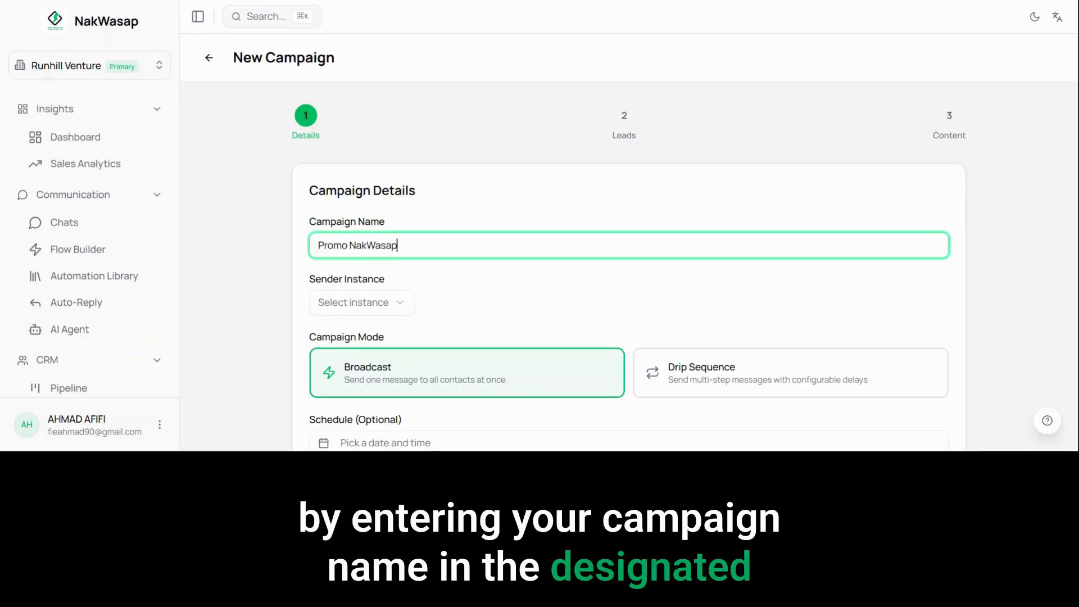
type(" DripMessage")
scroll(402, 197, "down", 2)
left_click(401, 200)
left_click(371, 229)
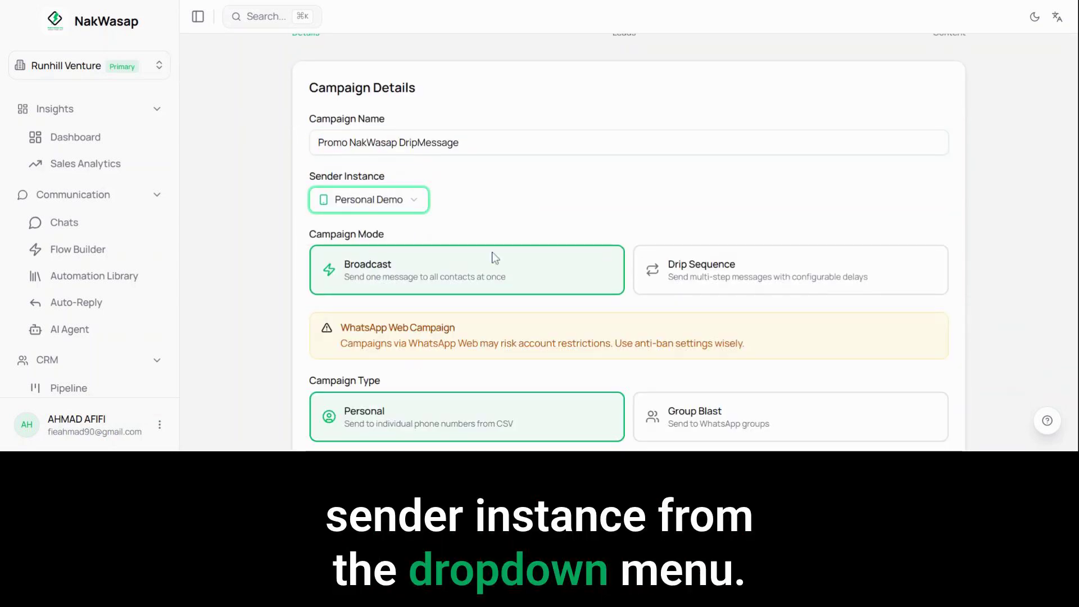
Step: Switch the campaign mode to Drip Sequence, set the delay between messages to 15 seconds, and continue to the audience selection
left_click(848, 291)
scroll(761, 145, "down", 3)
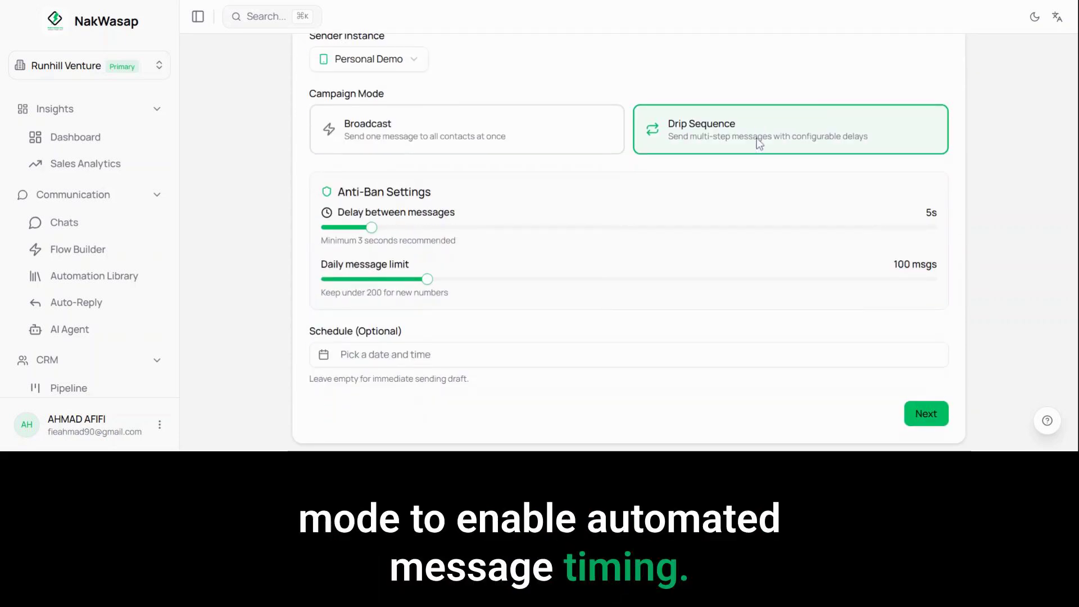
left_click_drag(373, 228, 592, 244)
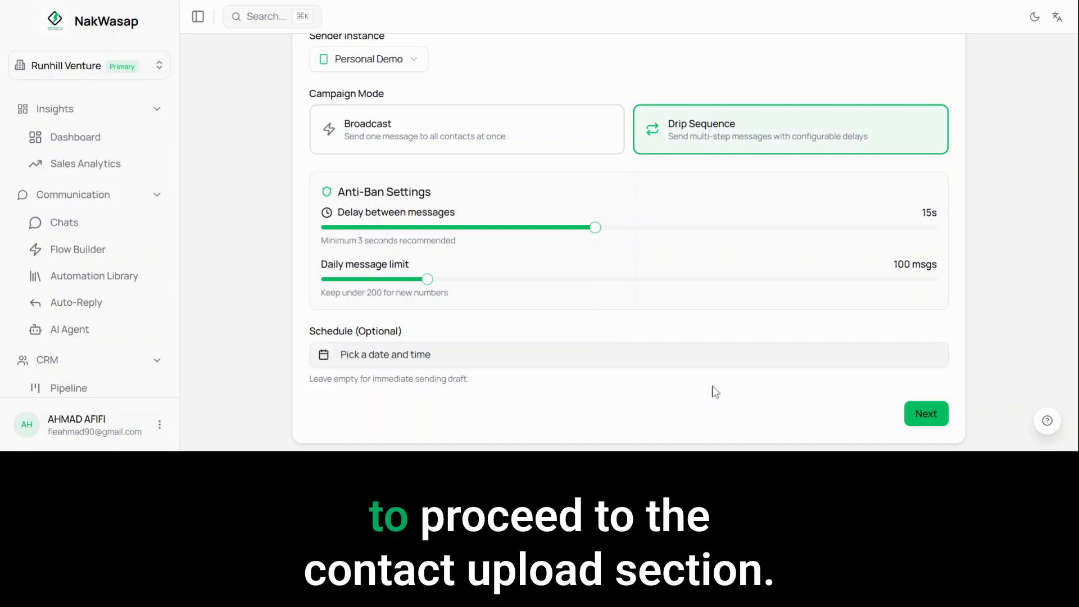
left_click(945, 421)
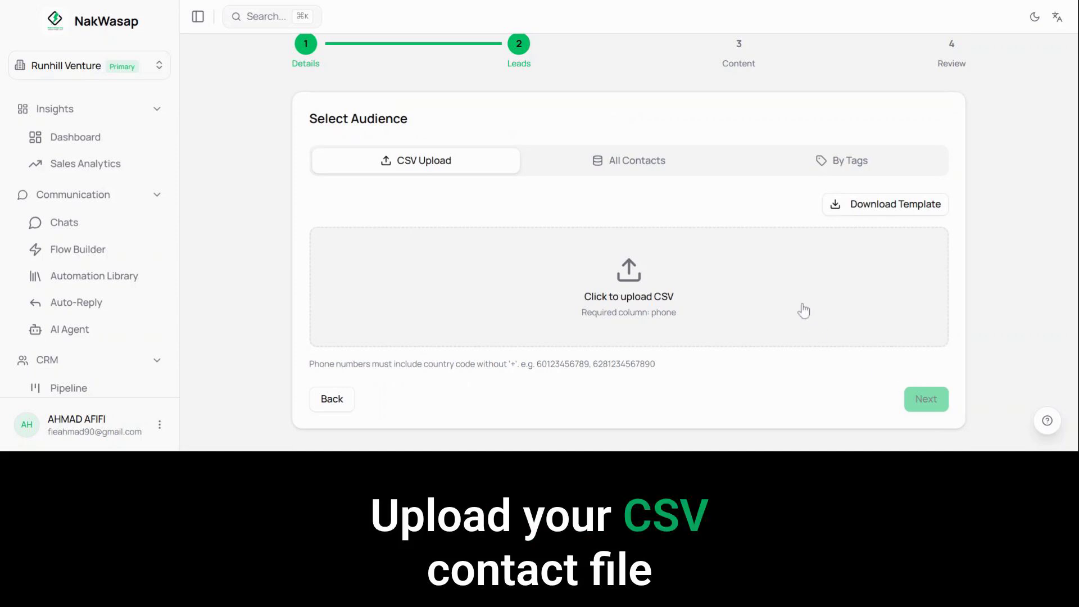
Step: Upload the contacts CSV as the drip campaign's audience and continue to the message steps
left_click(624, 297)
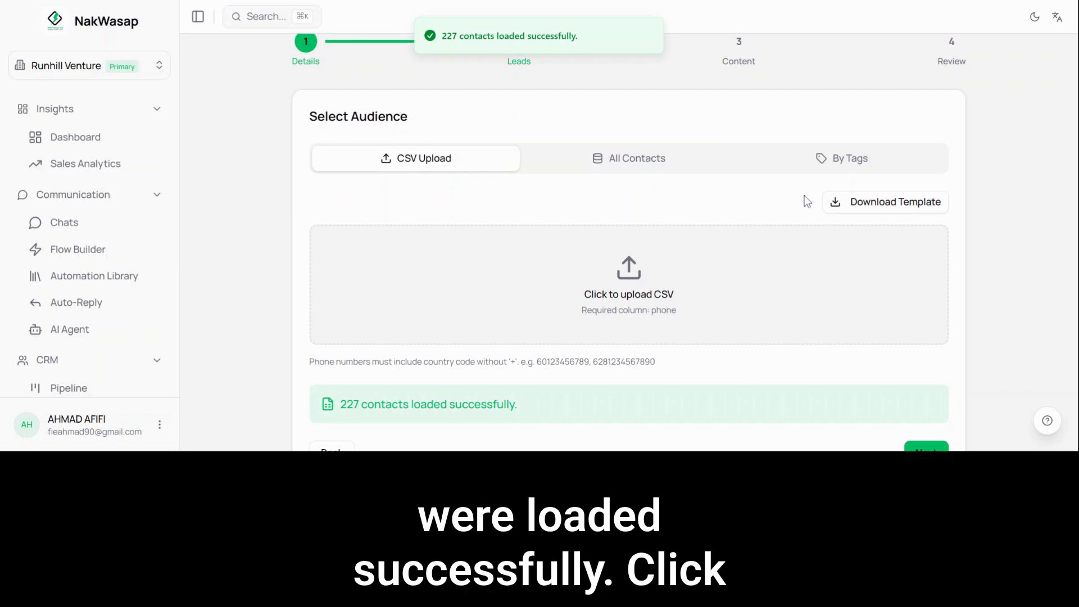
scroll(807, 201, "down", 2)
left_click(927, 401)
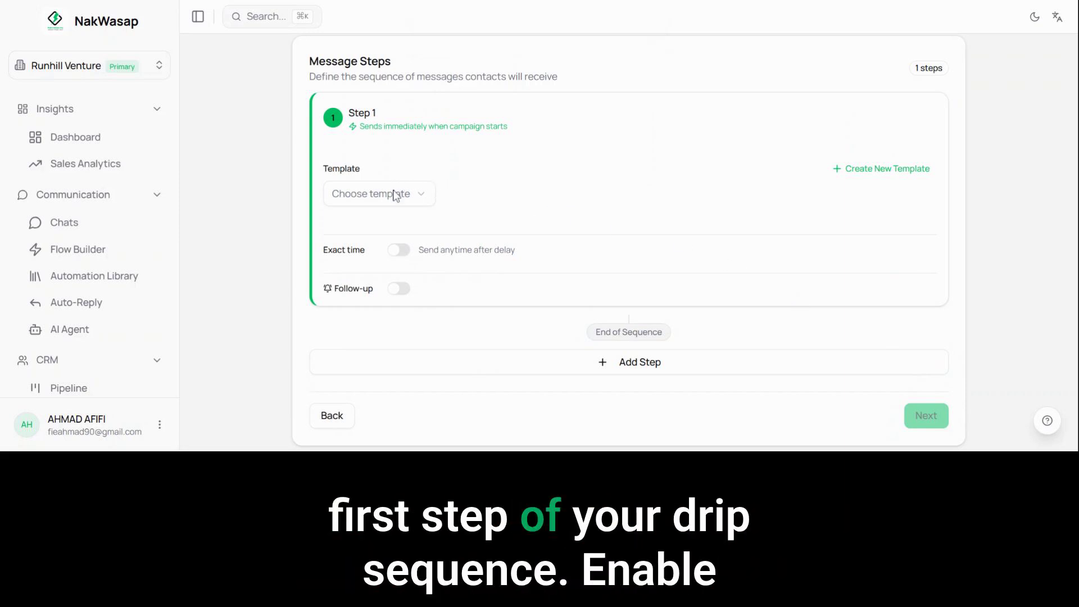
Step: Choose the Promo NakWasap template for Step 1 and enable exact-time sending for it
left_click(371, 223)
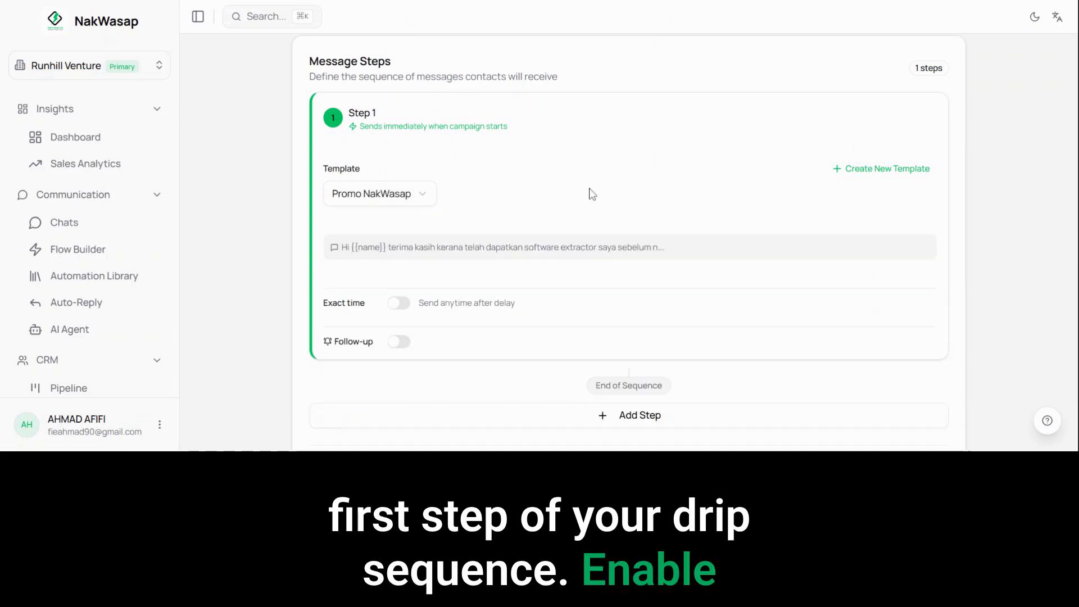
left_click(401, 309)
left_click(402, 308)
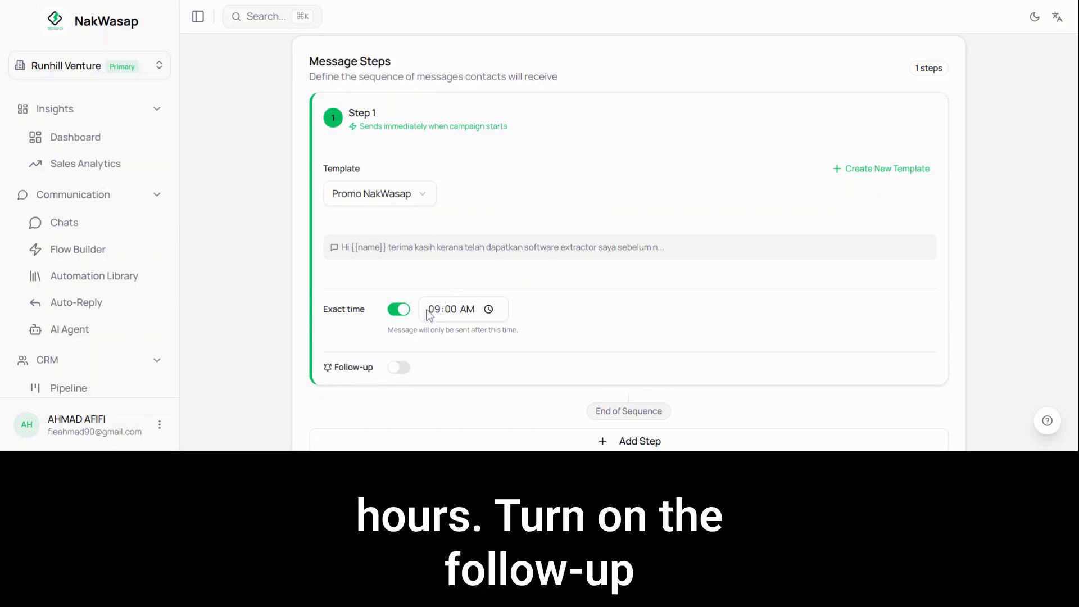
Step: Enable Step 1's follow-up with the message "Cik nak cuba percuma software NakWasap ni? Nanti boleh share feedback..", sent after 1 hour
left_click(400, 367)
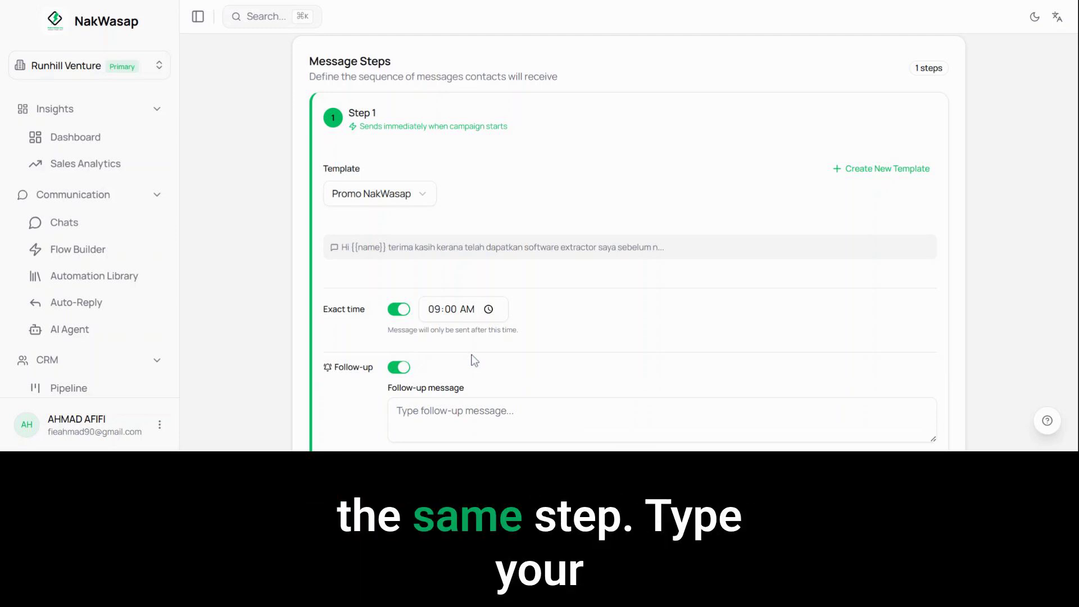
scroll(475, 361, "down", 4)
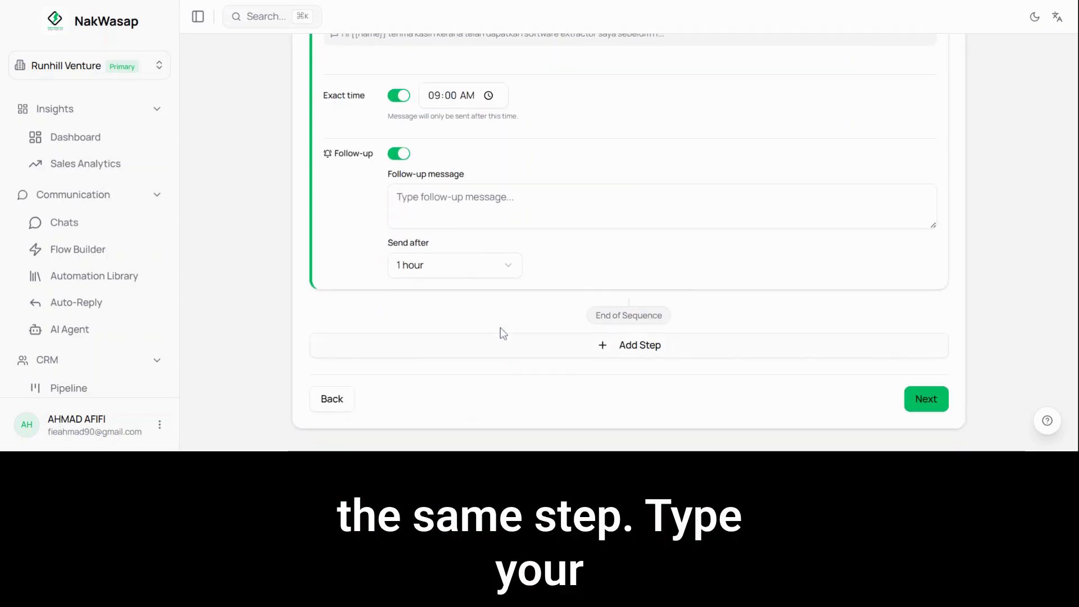
left_click(514, 203)
type("Hi,")
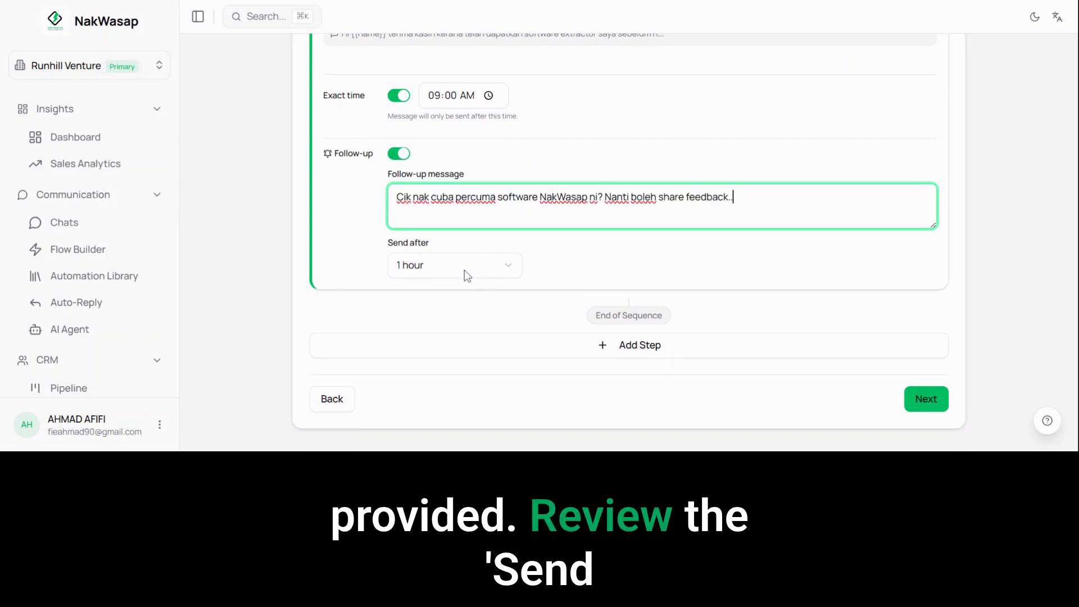
left_click(450, 269)
left_click(443, 300)
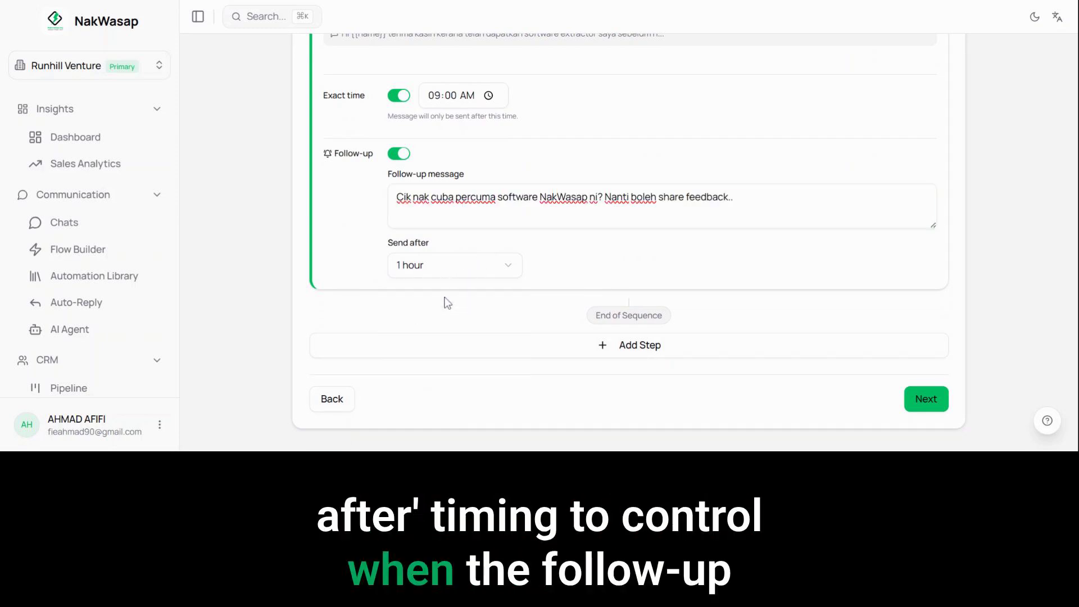
left_click(571, 260)
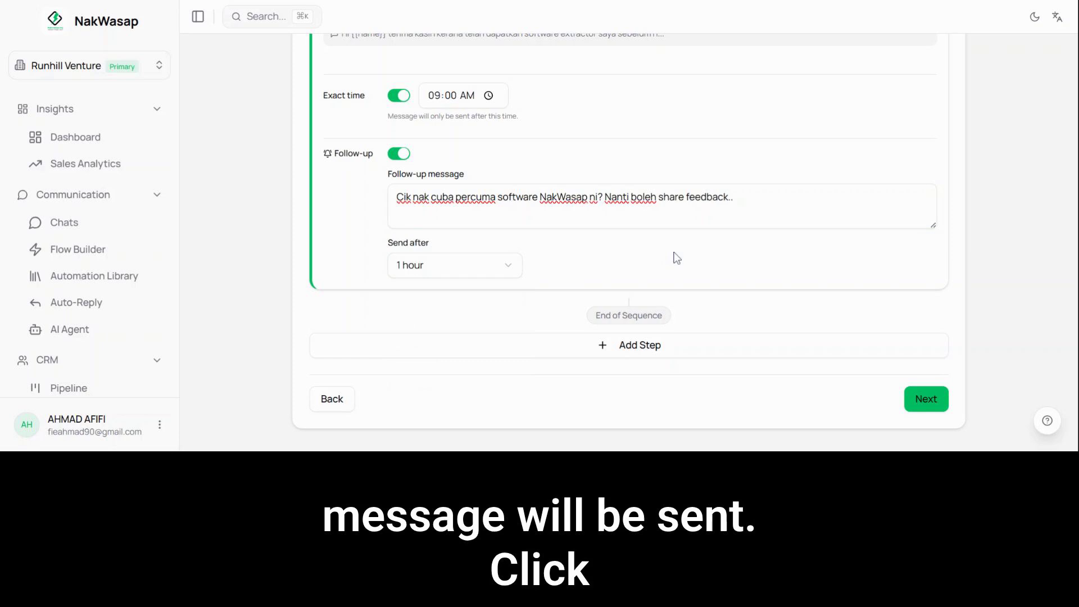
Step: Add Step 2 to the drip sequence and set its wait time to 6 hours
left_click(640, 345)
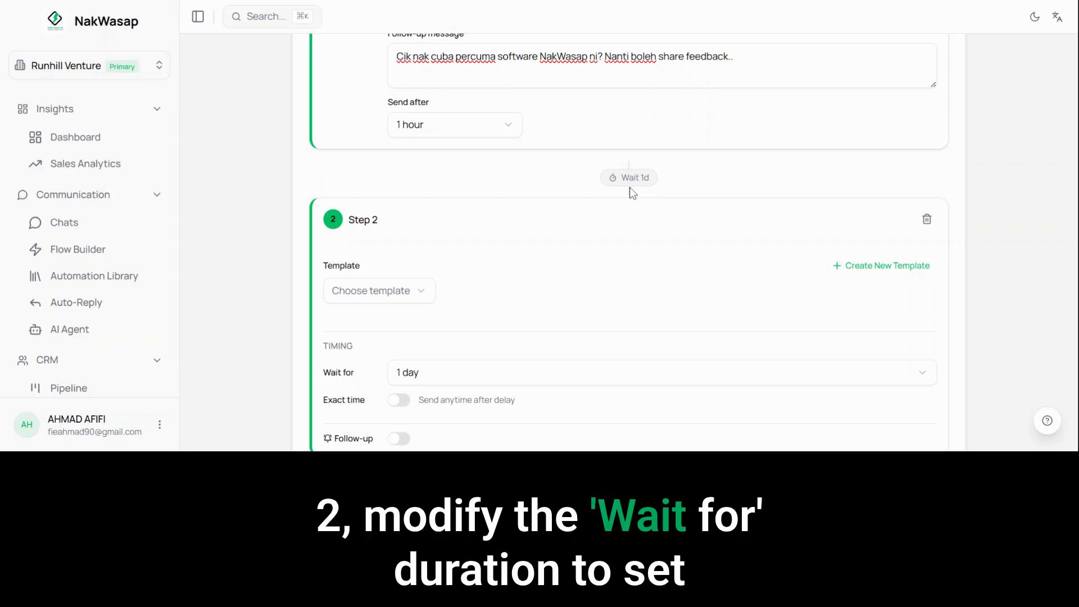
scroll(633, 193, "down", 3)
left_click(430, 238)
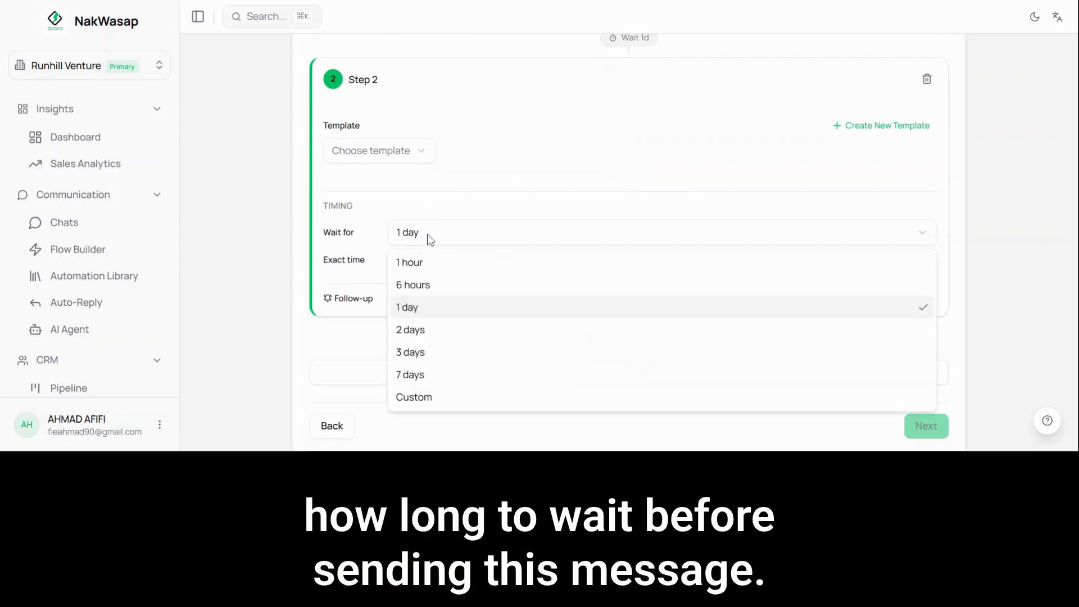
left_click(430, 285)
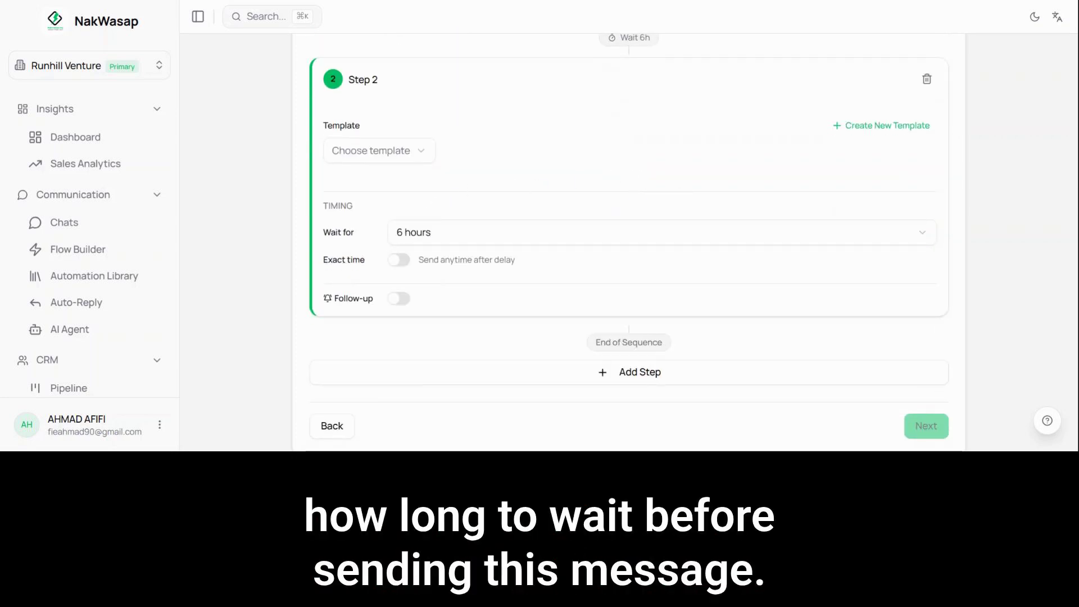
scroll(620, 147, "up", 3)
left_click_drag(606, 183, 654, 181)
scroll(655, 184, "down", 3)
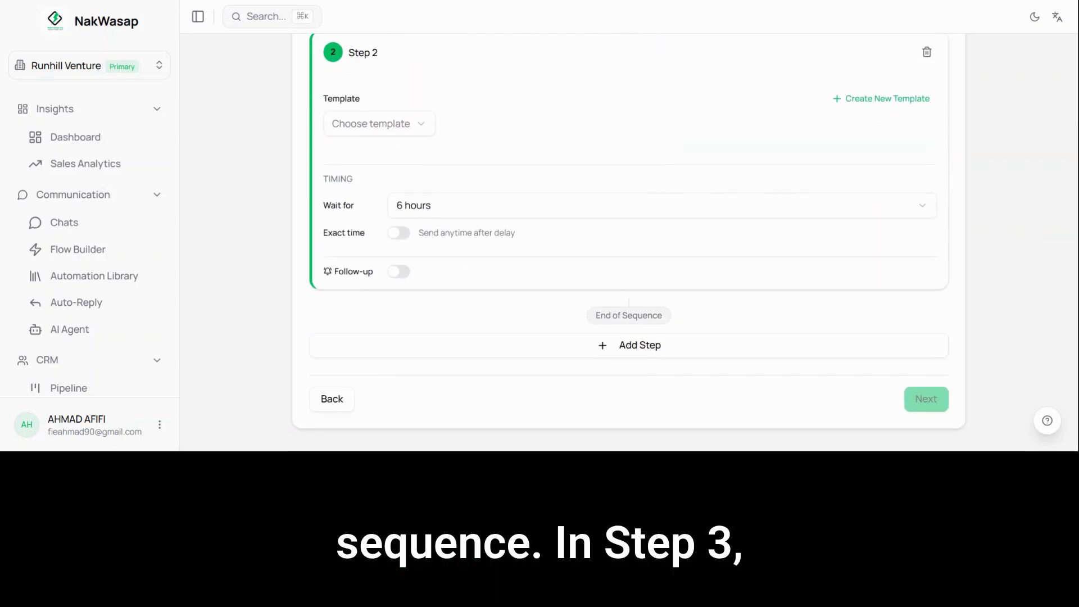
Step: Add Step 3 to the drip sequence and set its wait time to 2 days
left_click(638, 345)
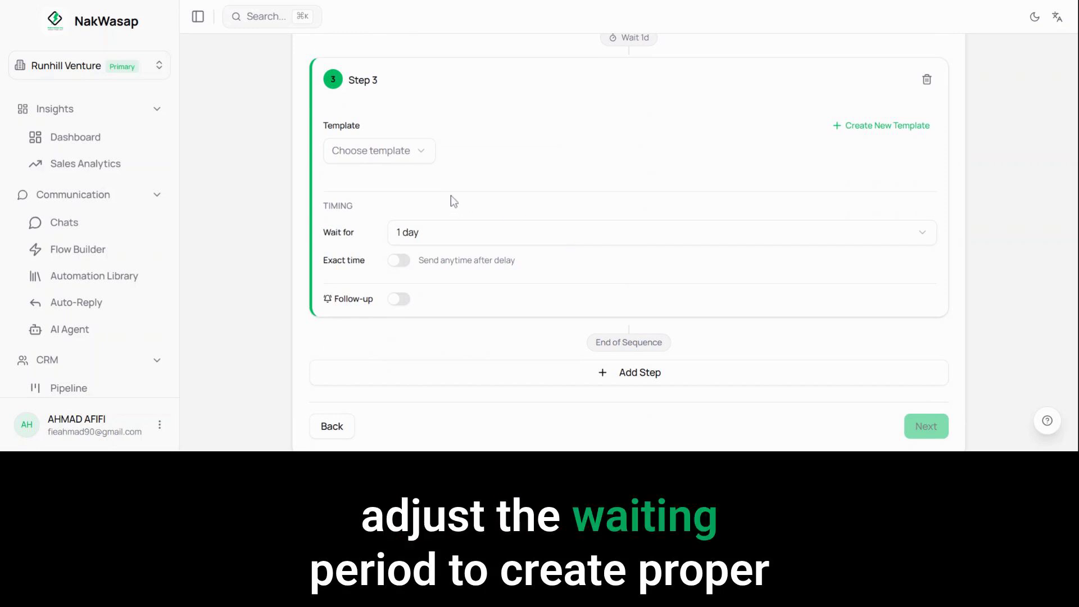
left_click(444, 232)
left_click(437, 327)
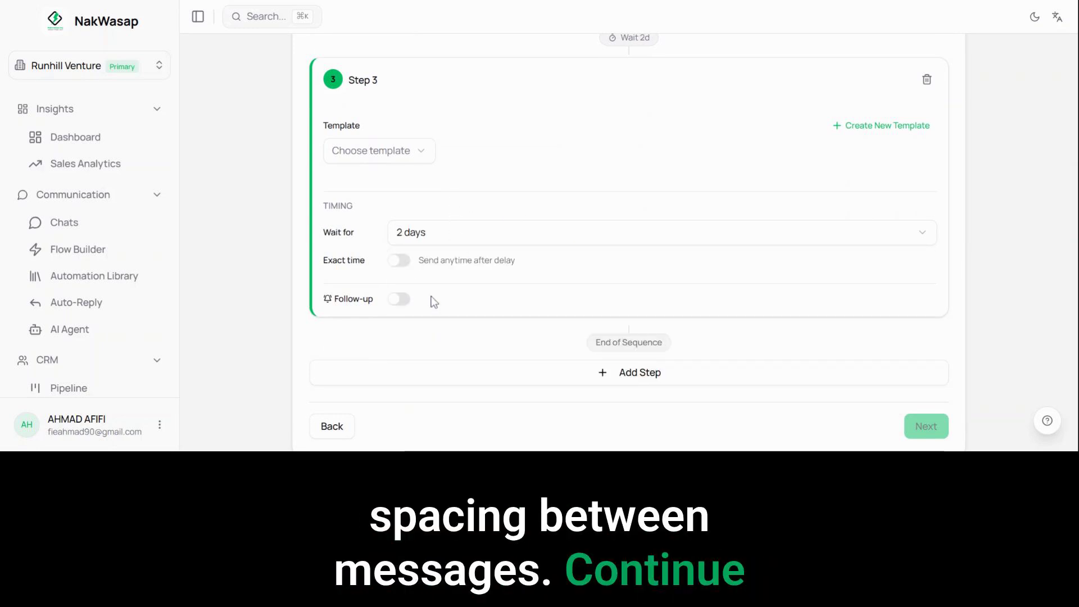
Step: Add Step 4 to the drip sequence and set its wait time to 3 days
scroll(458, 186, "down", 1)
left_click(638, 347)
scroll(653, 332, "down", 5)
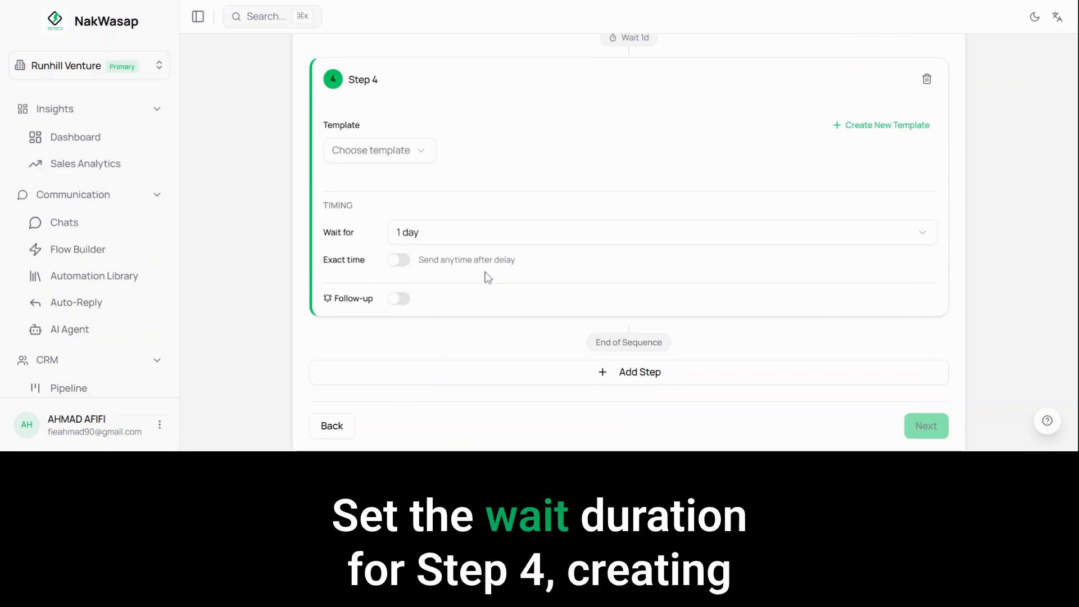
left_click(455, 232)
left_click(453, 354)
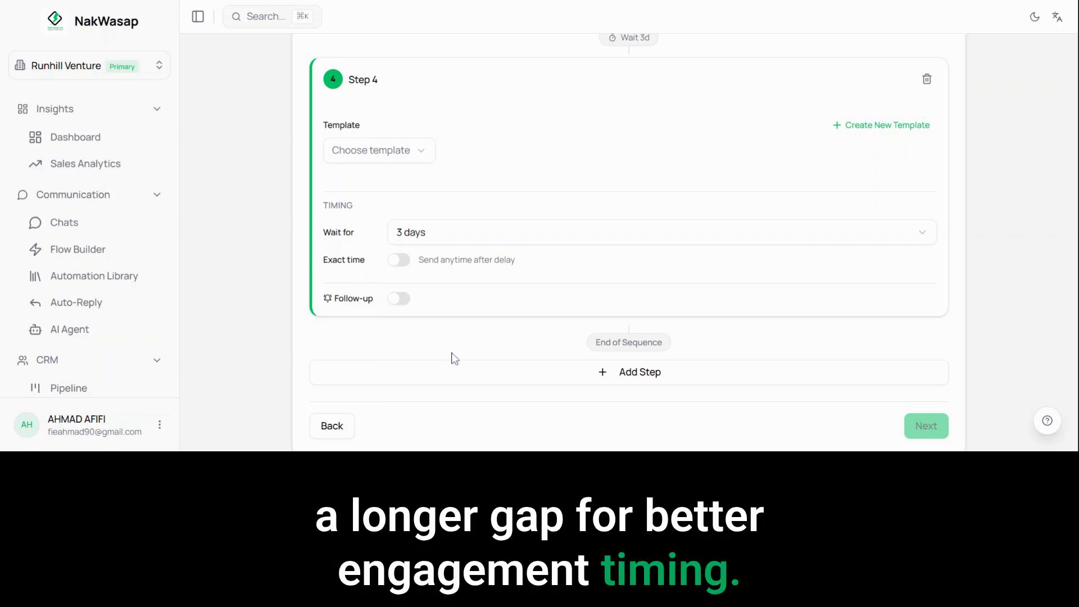
Step: Add Step 5 to the drip sequence and set its wait time to 7 days
left_click(648, 372)
scroll(636, 360, "down", 6)
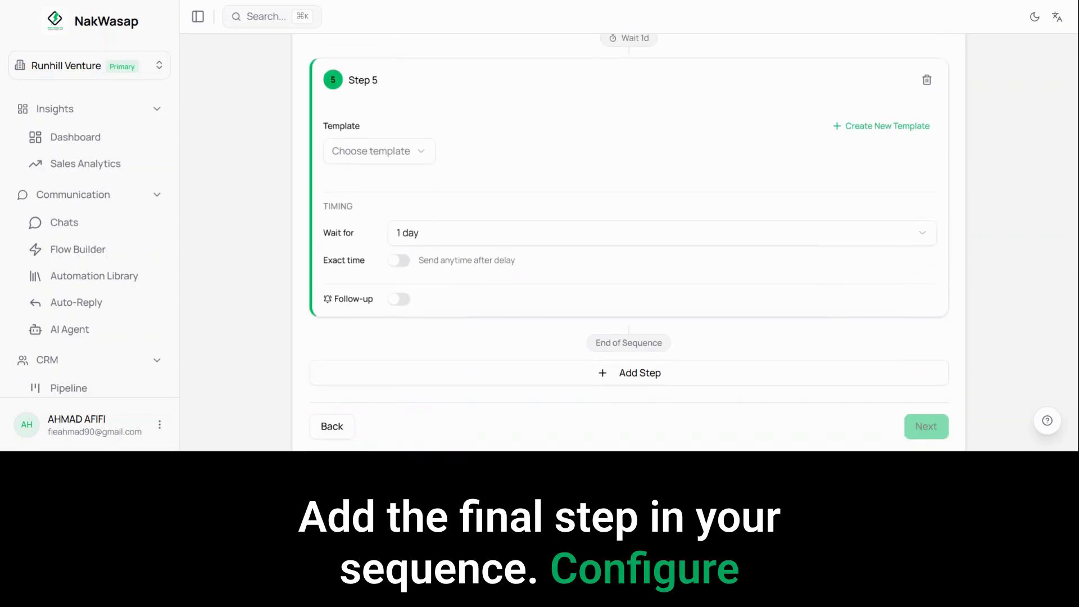
left_click(455, 207)
left_click(459, 349)
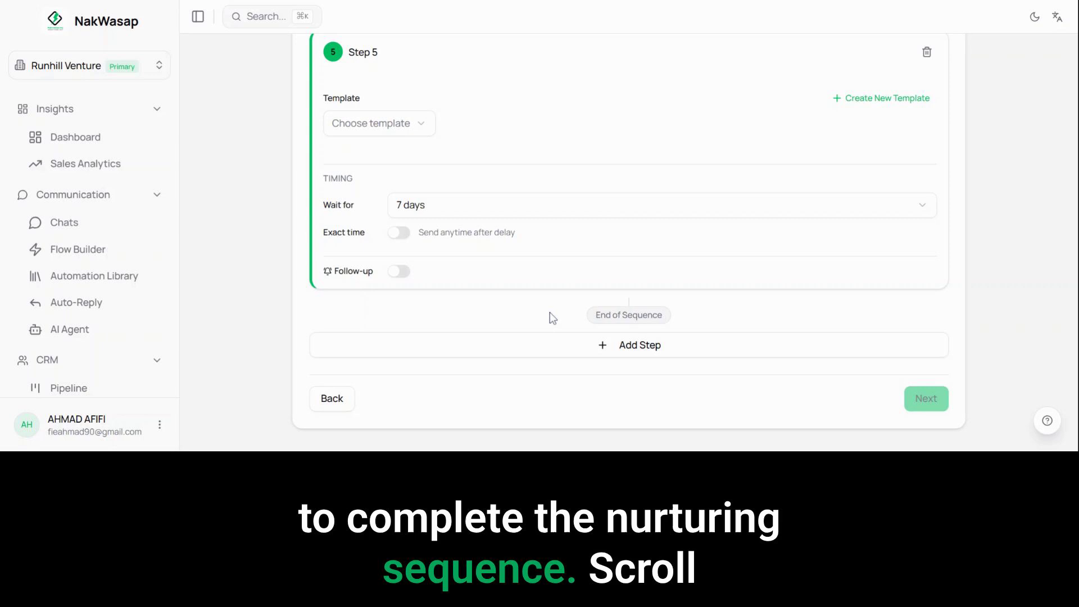
Step: Leave the drip campaign setup after reviewing its steps and open a new campaign form
scroll(597, 313, "up", 20)
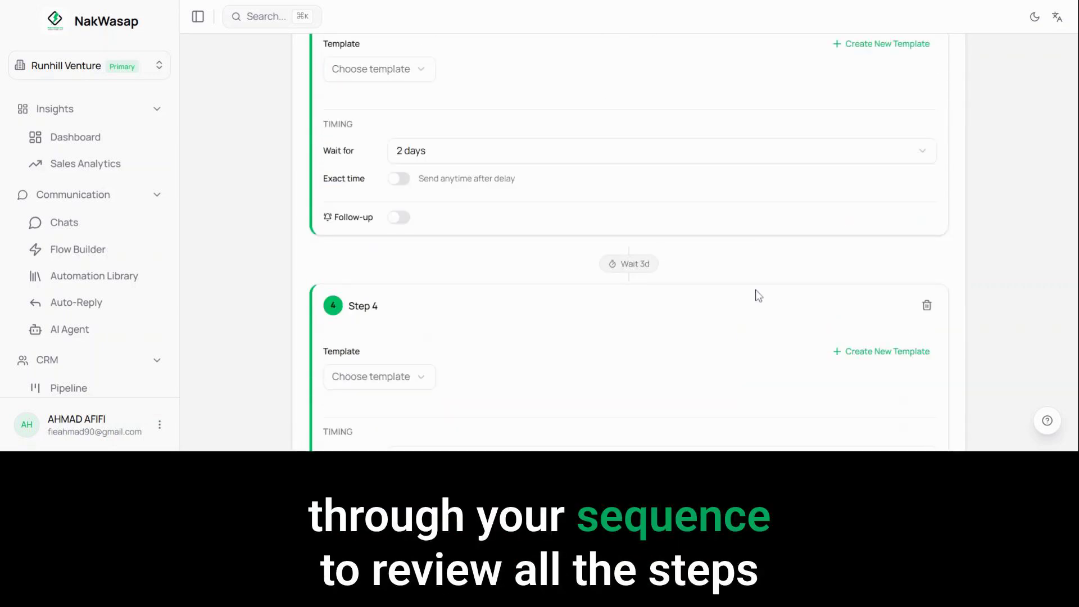
scroll(770, 270, "up", 5)
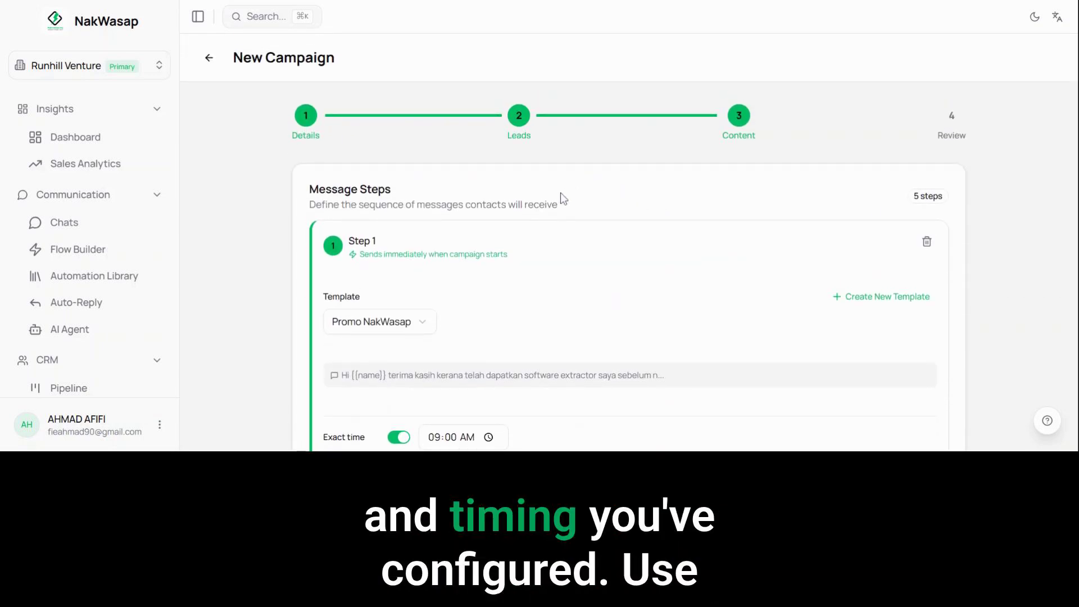
left_click(209, 58)
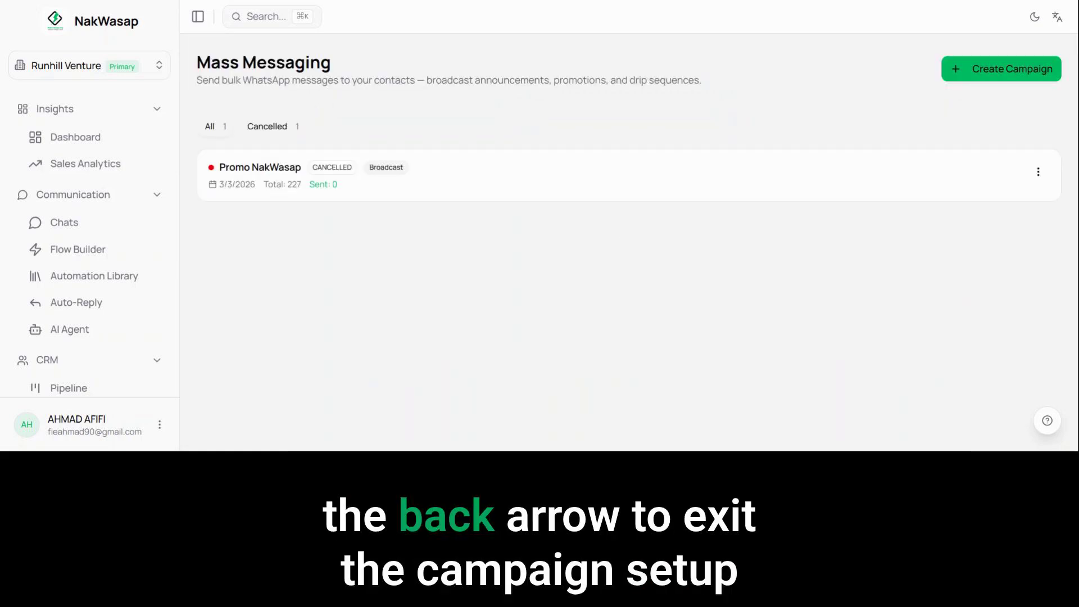
left_click(1039, 71)
scroll(741, 202, "down", 2)
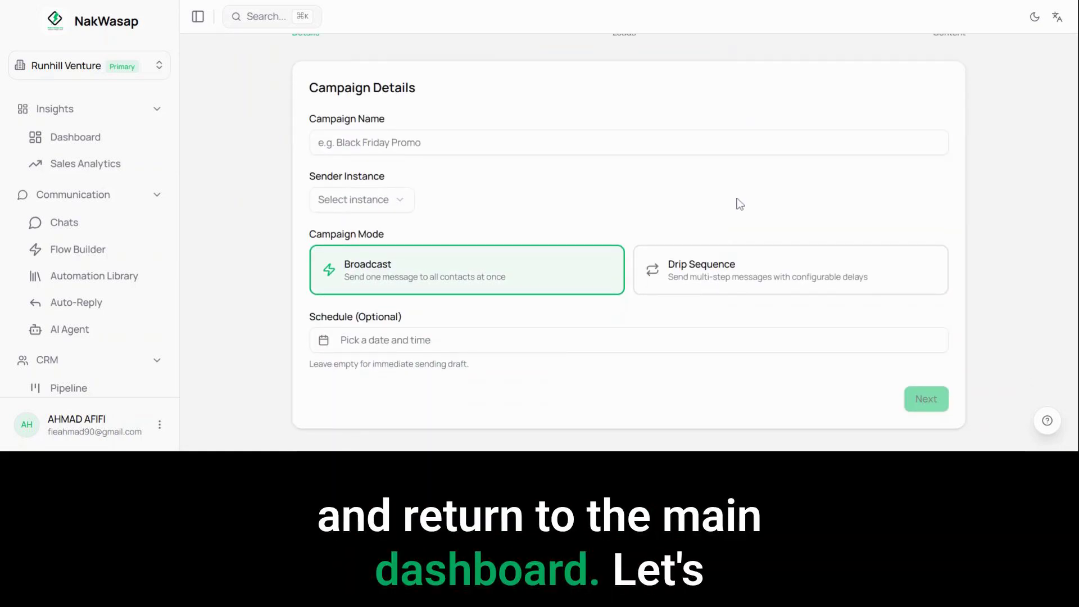
Step: Open the Device Warmer page in the Marketing section
scroll(107, 257, "down", 5)
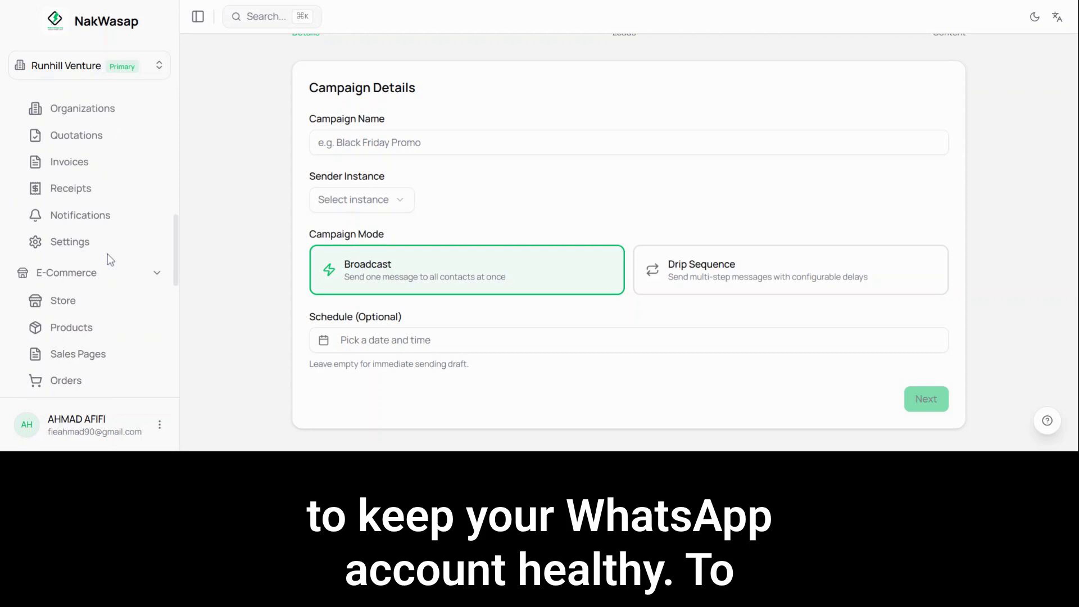
scroll(110, 259, "down", 10)
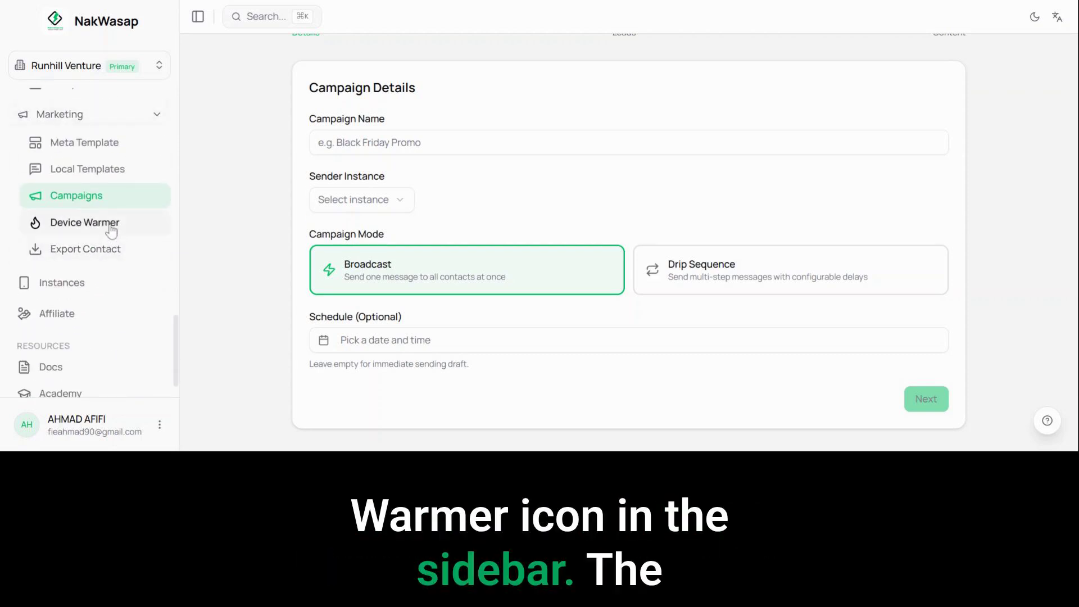
left_click(111, 231)
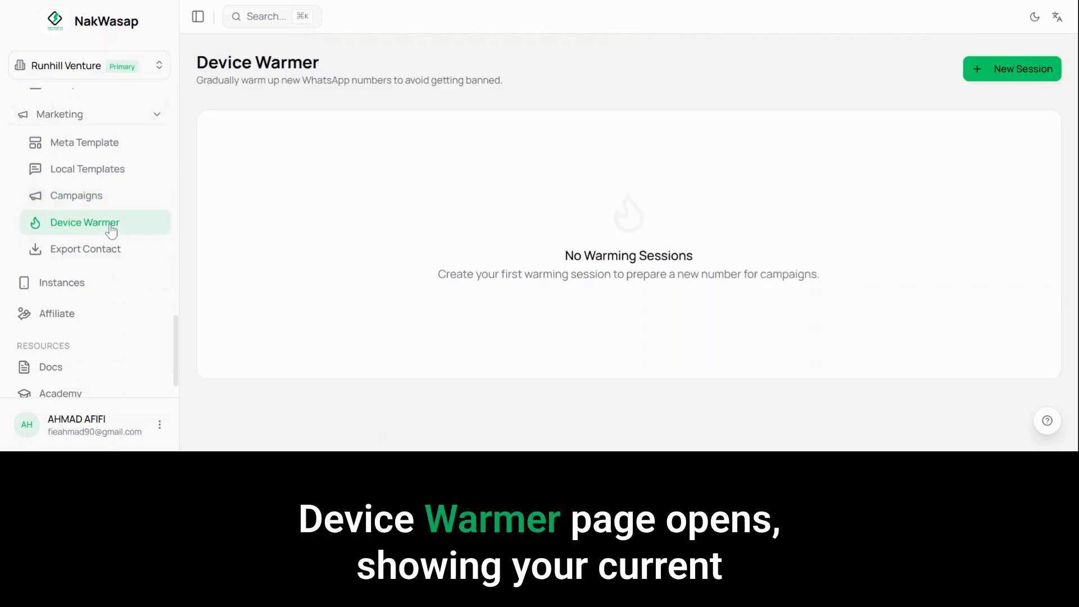
Step: Start a new warming session and select Personal Demo as the WhatsApp instance to warm up
left_click(999, 68)
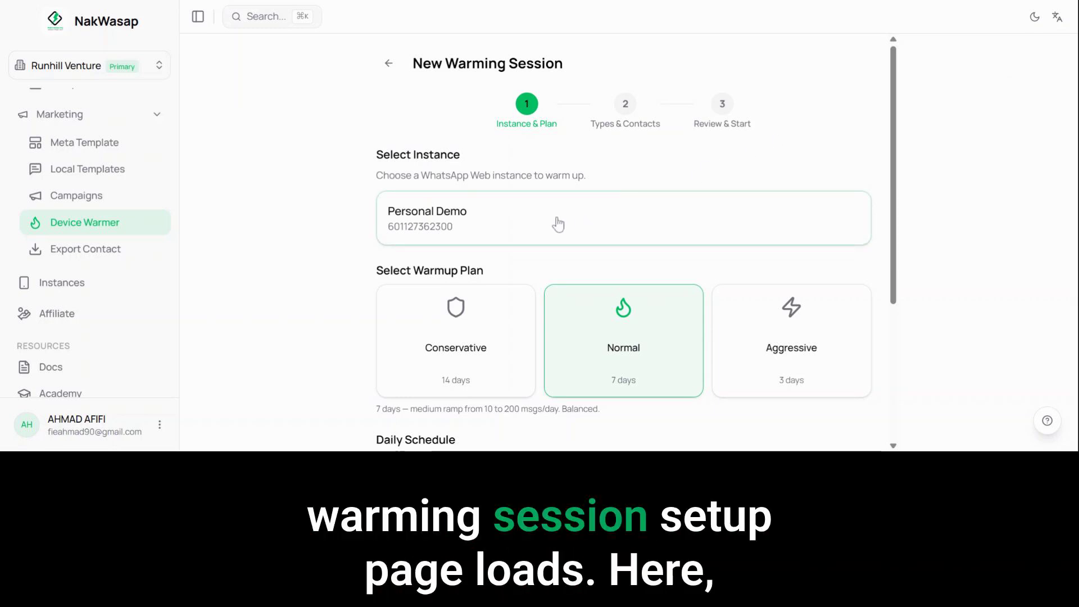
left_click_drag(586, 175, 376, 175)
left_click(509, 233)
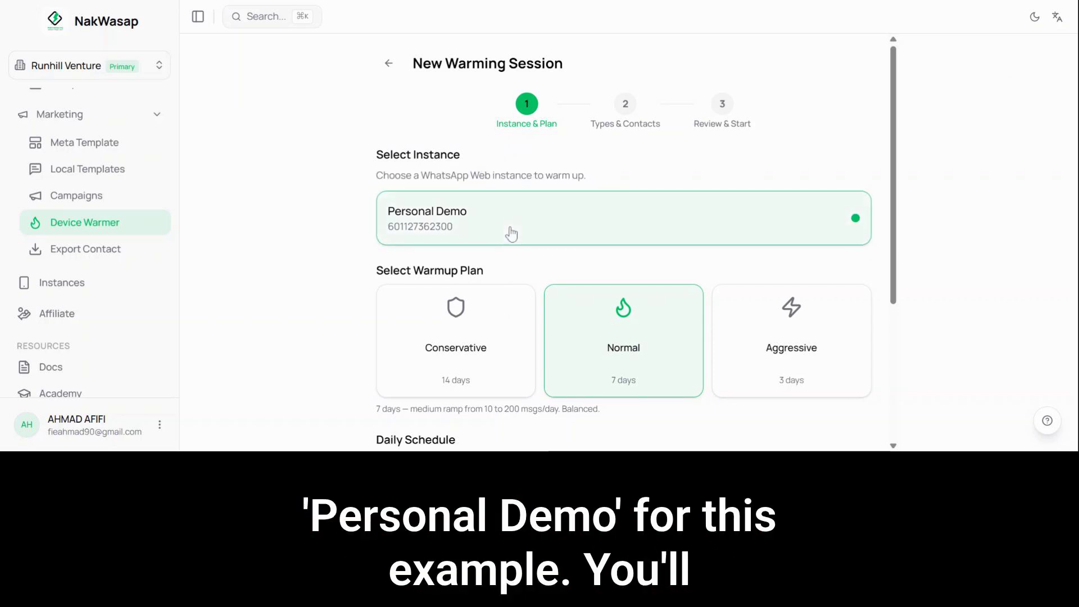
Step: Compare the Aggressive, Conservative and Normal warmup plans and their daily schedules, ending with the Normal plan selected
scroll(659, 158, "down", 3)
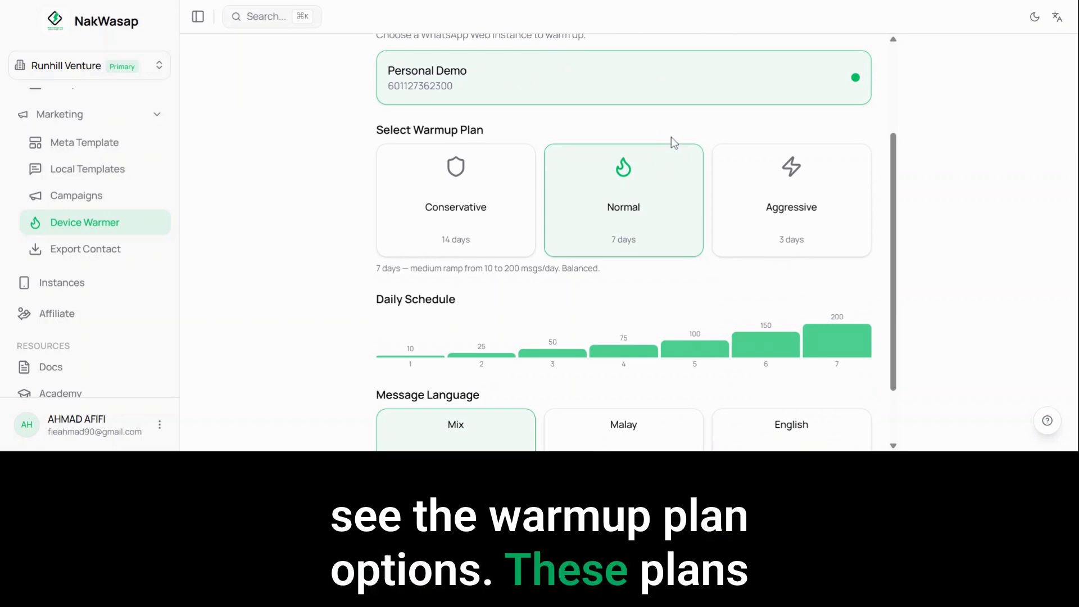
left_click(803, 230)
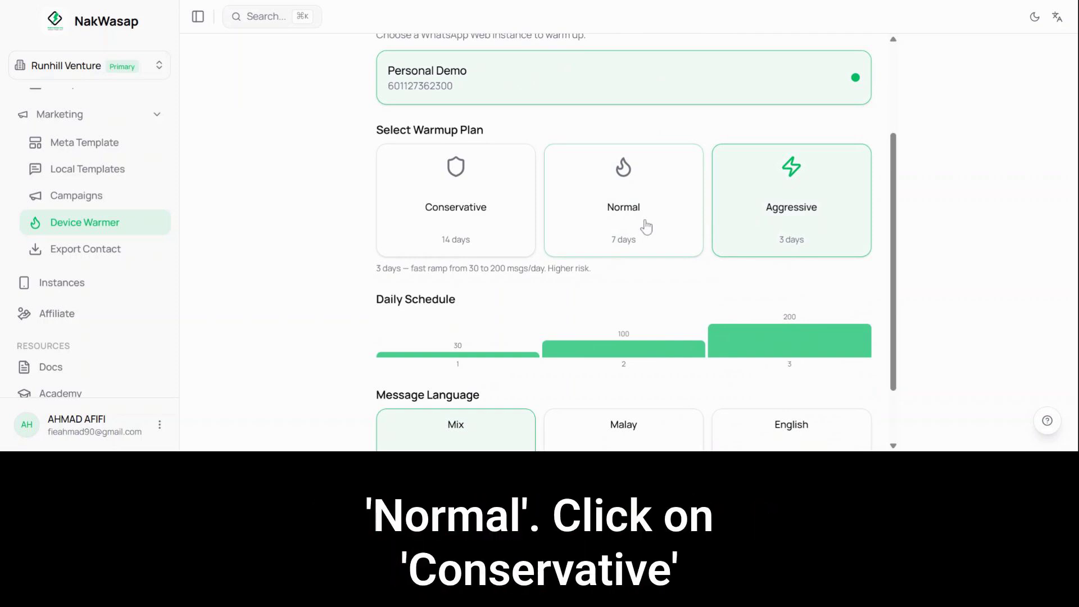
left_click(646, 227)
left_click(477, 222)
left_click(637, 218)
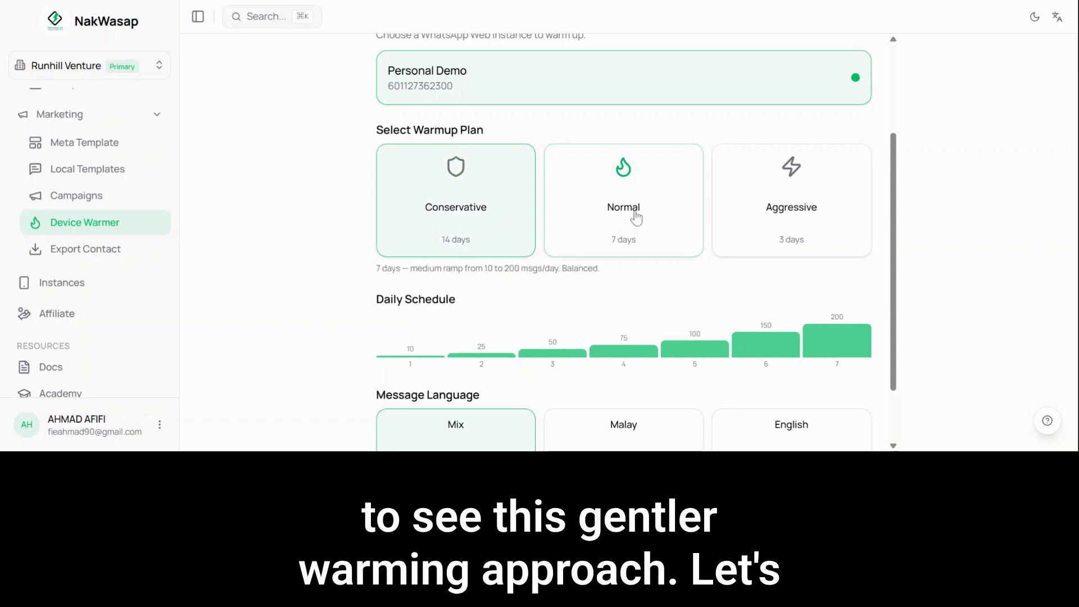
left_click(636, 217)
left_click_drag(376, 299, 488, 309)
scroll(601, 264, "down", 2)
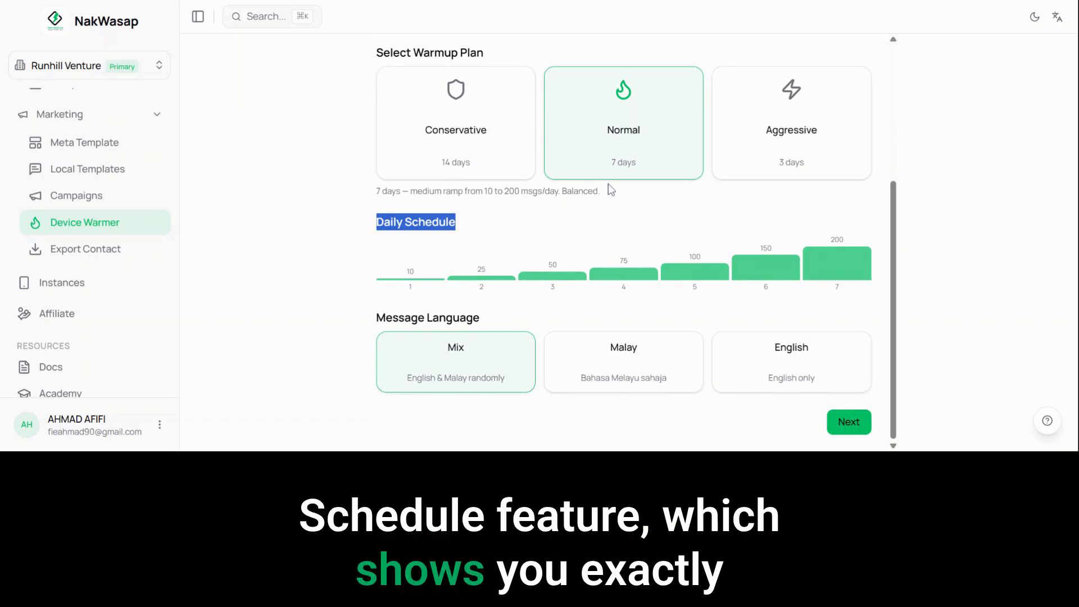
left_click(768, 122)
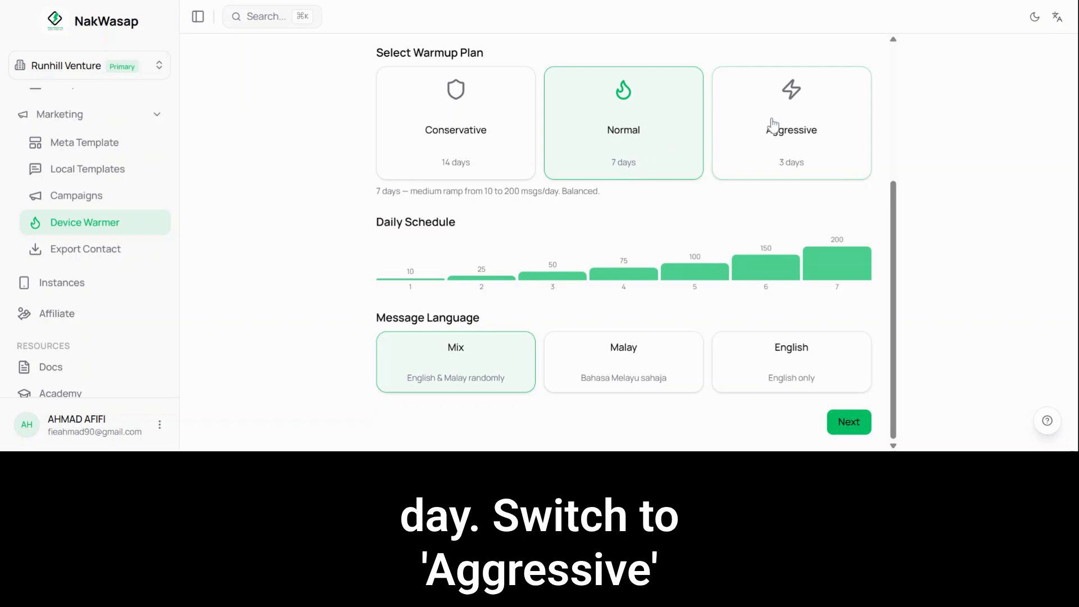
left_click(773, 124)
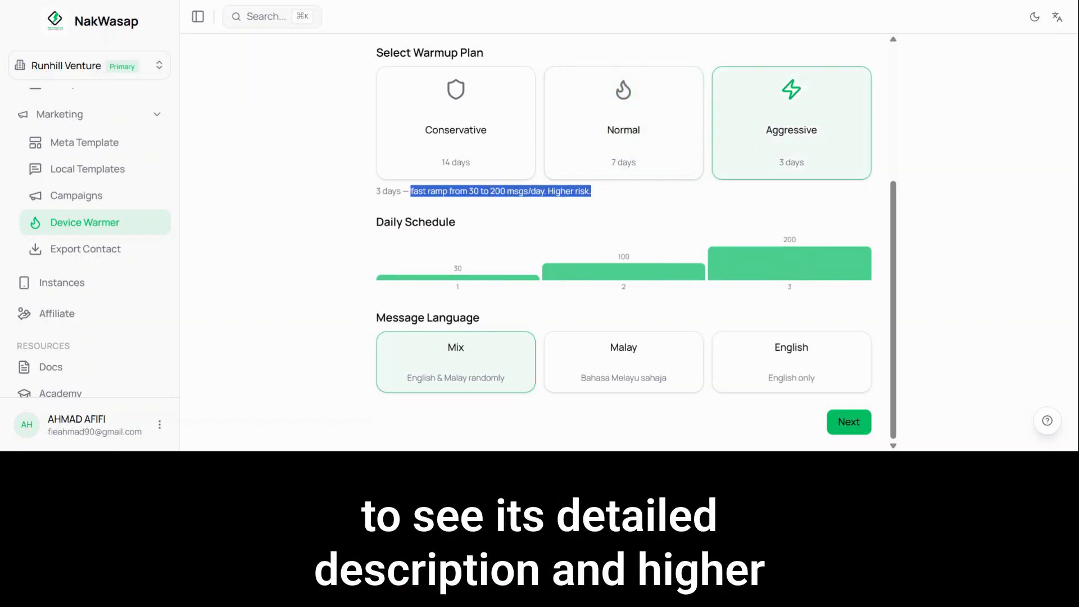
left_click(622, 133)
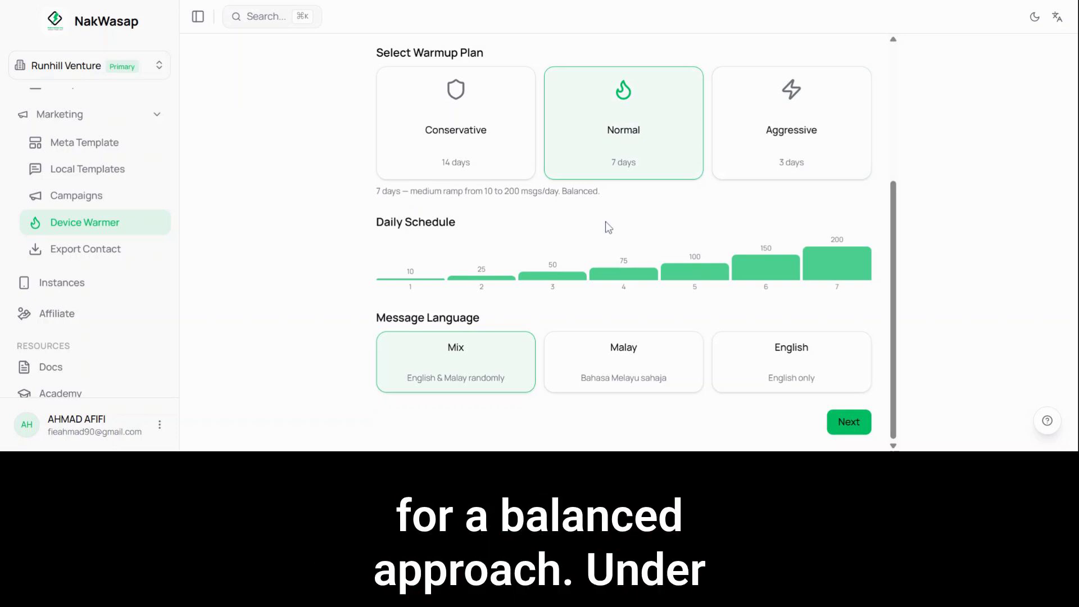
Step: Try the Malay and English message languages, choose Mix again, and continue to the warming types
left_click(623, 362)
left_click(754, 366)
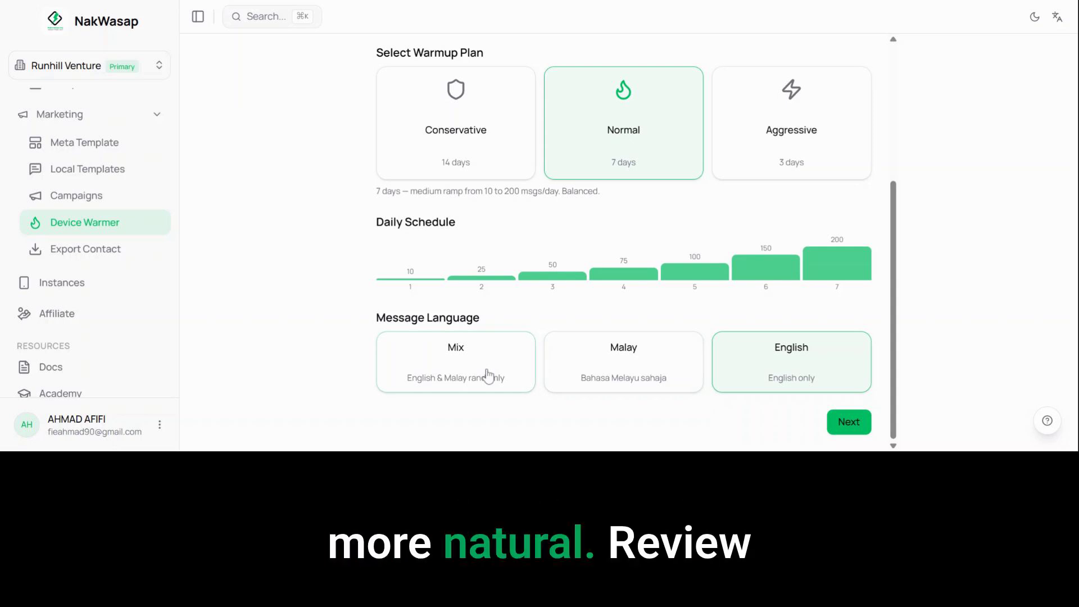
left_click(488, 377)
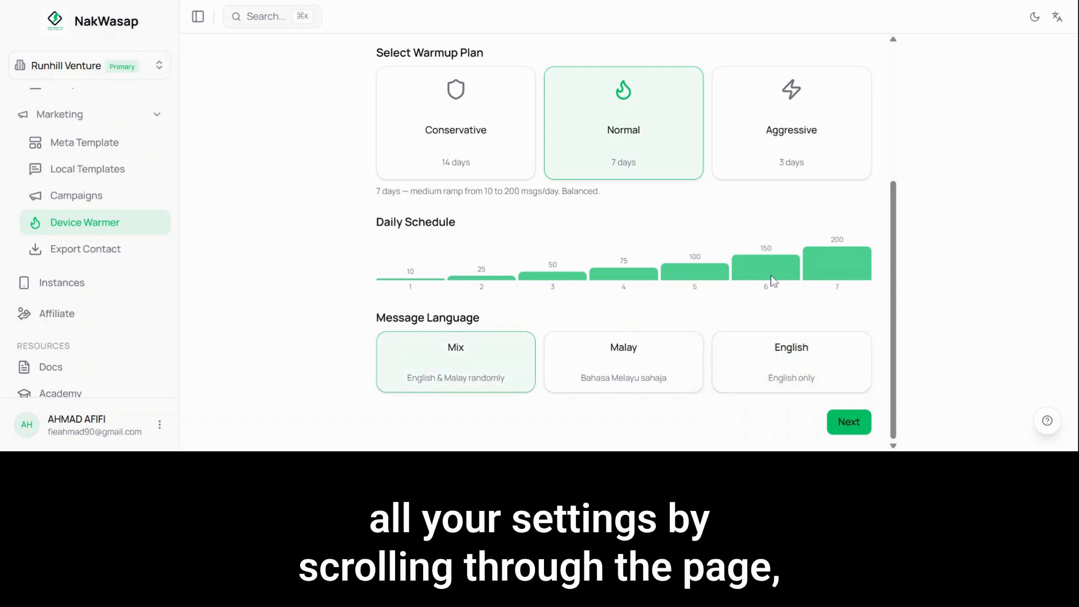
scroll(772, 280, "up", 4)
scroll(662, 119, "down", 5)
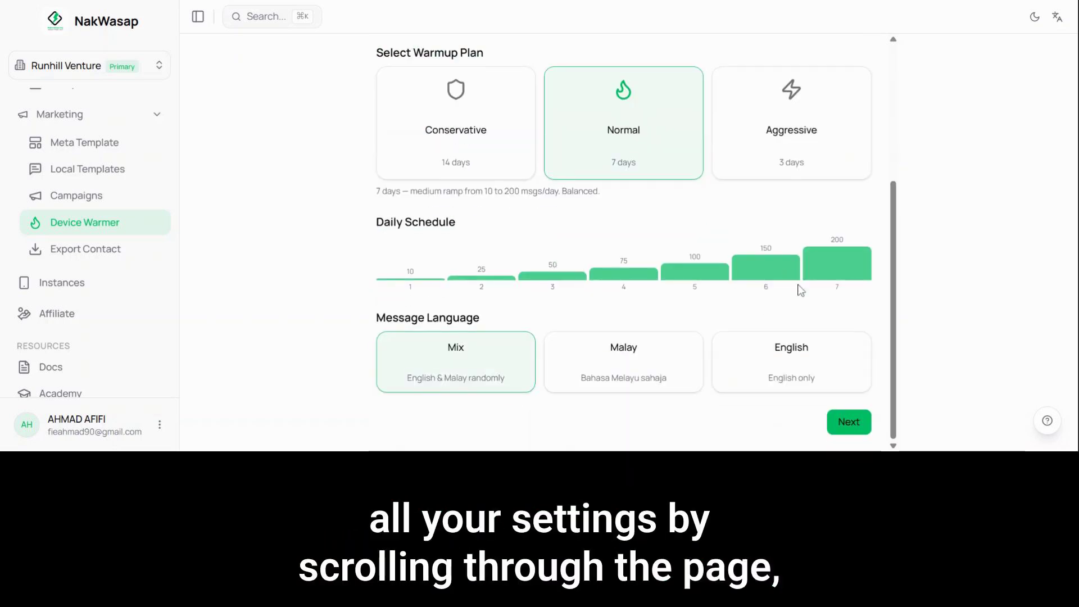
left_click(851, 423)
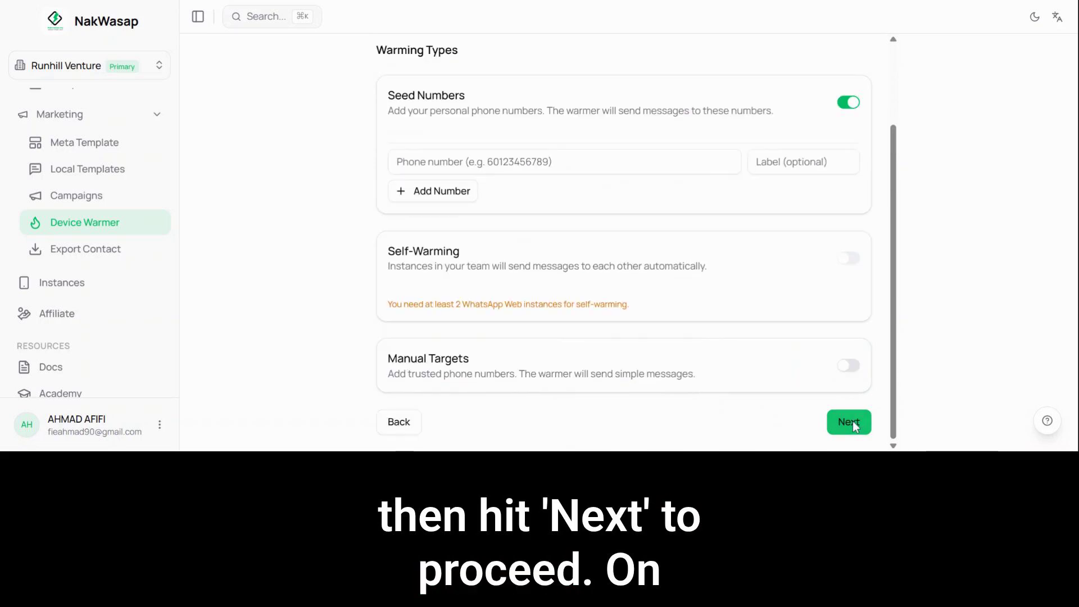
Step: Enter the seed contact's phone number under Seed Numbers and label it "Warmer 1"
left_click(635, 162)
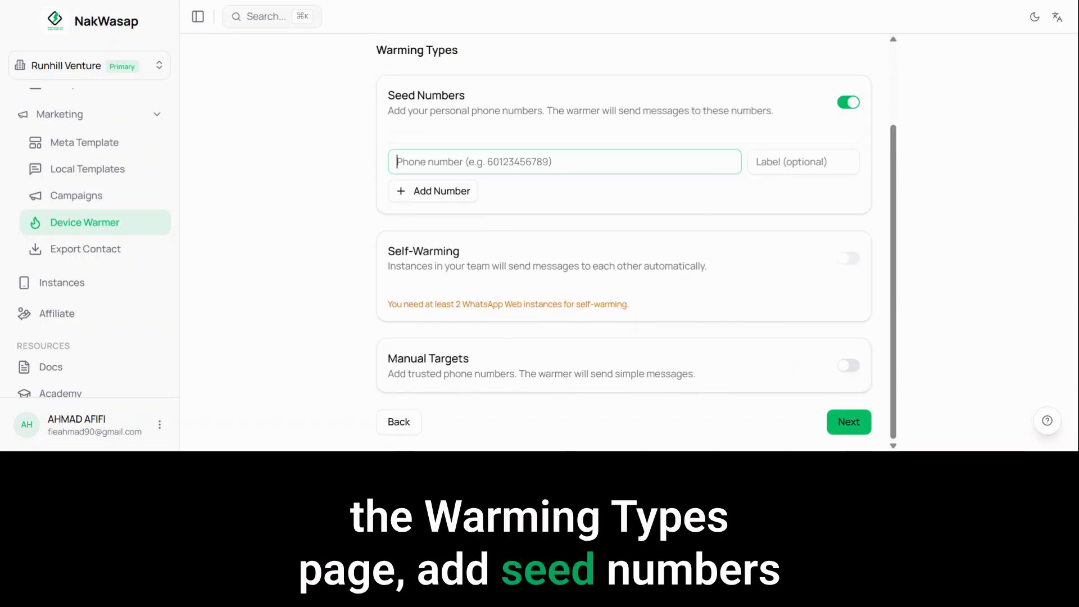
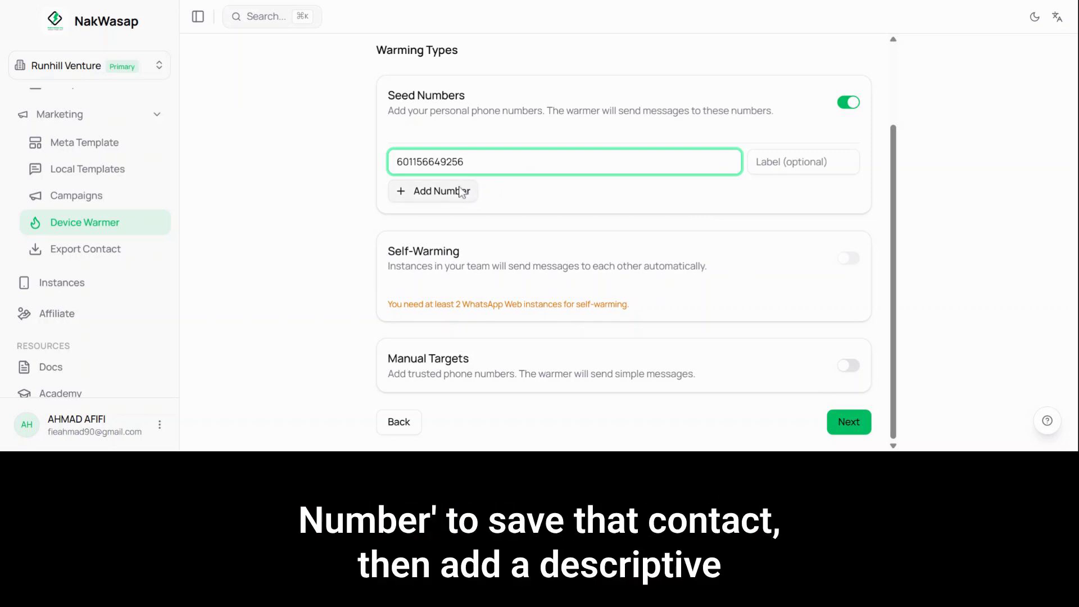
left_click(803, 162)
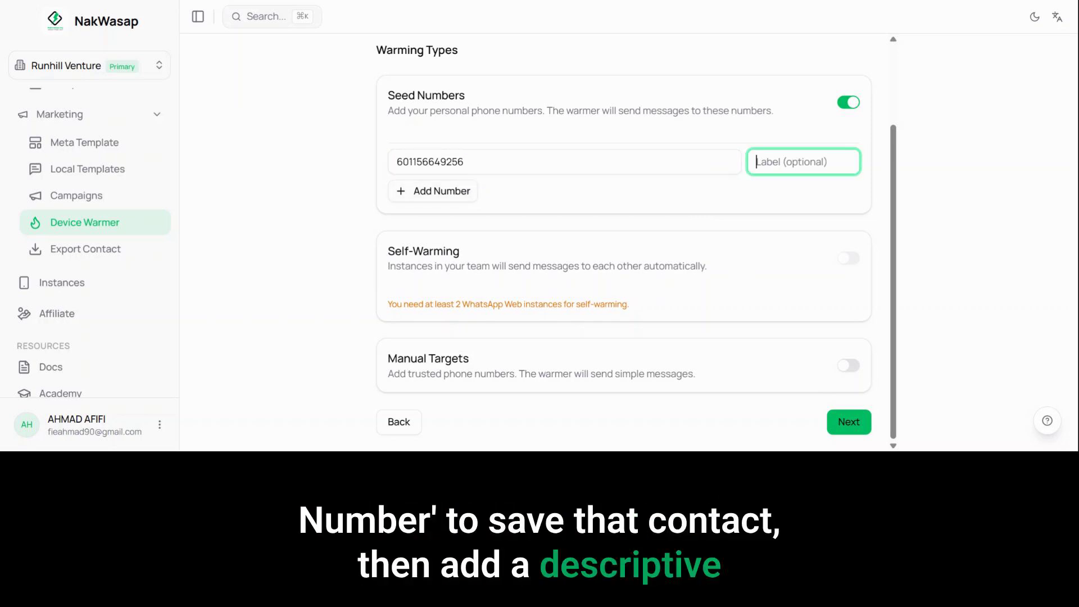
type("Warmer")
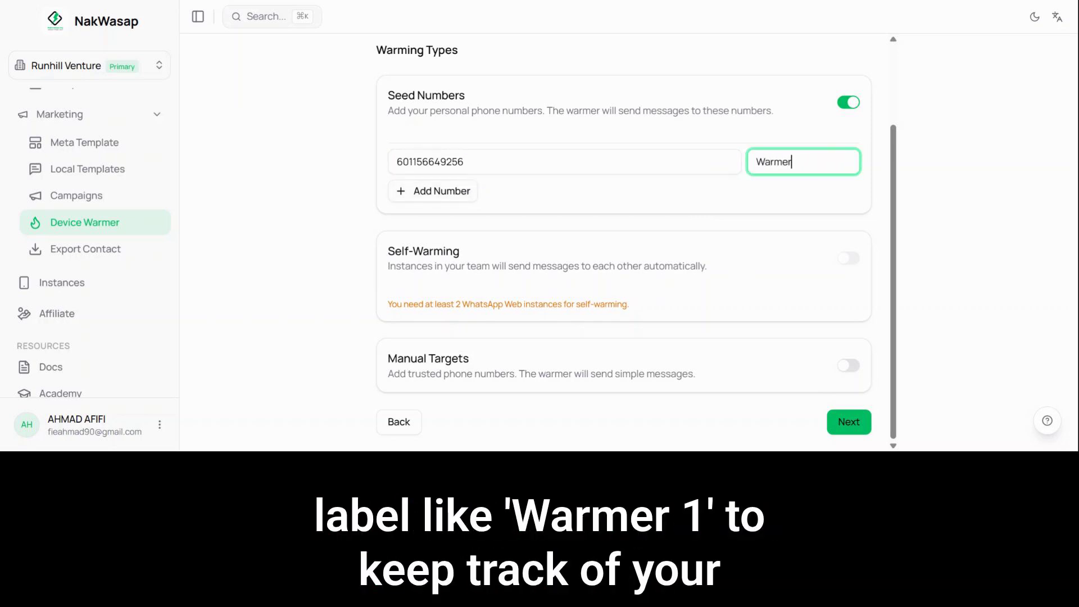
type(" 1")
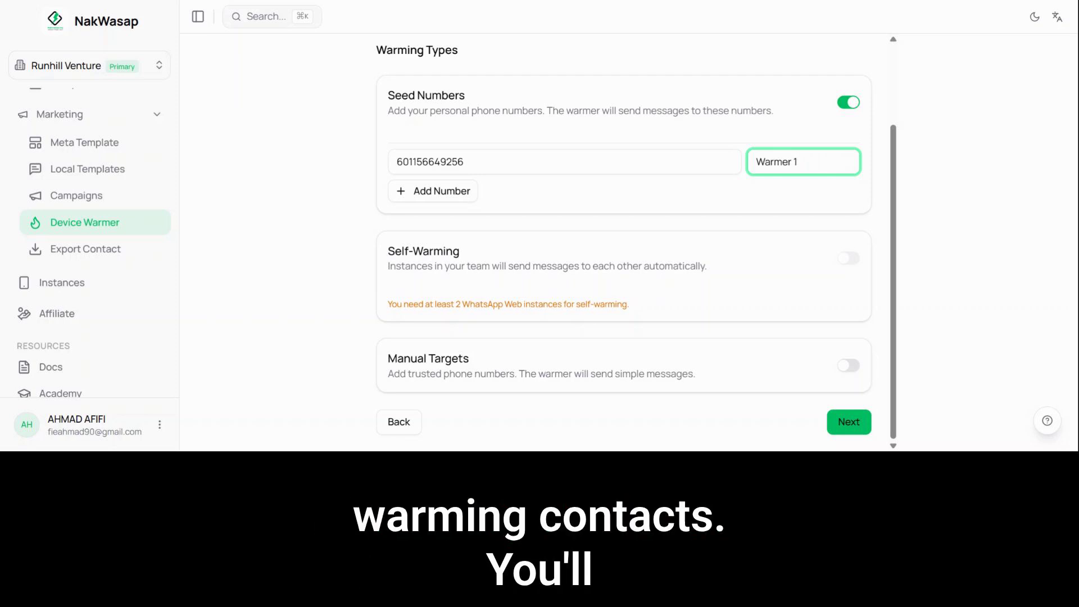
Step: Add a second blank seed number row and enable Manual Targets for trusted phone numbers
left_click(433, 191)
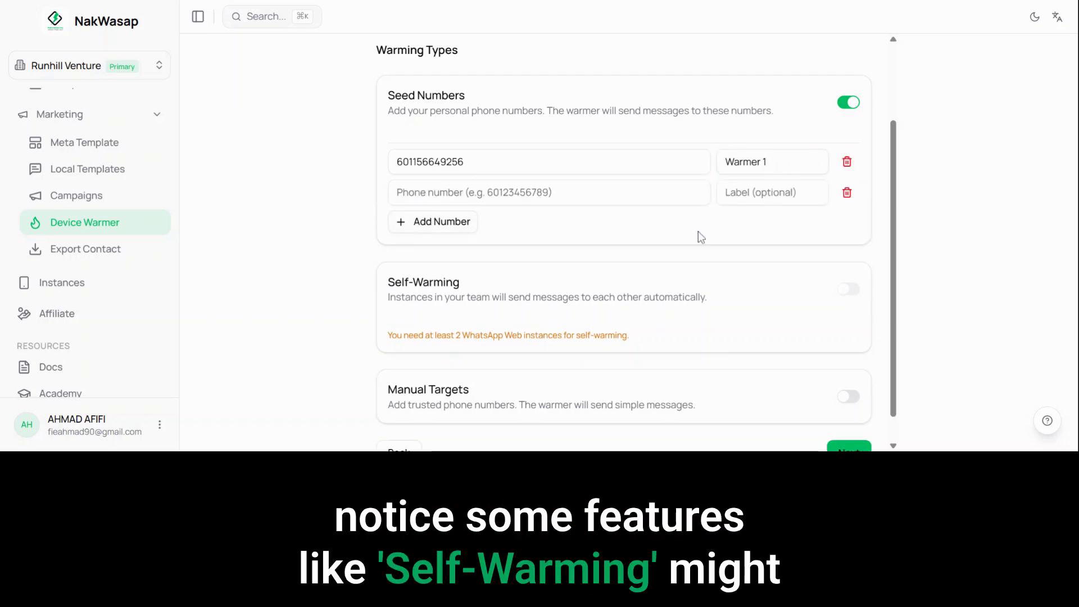
scroll(699, 231, "down", 1)
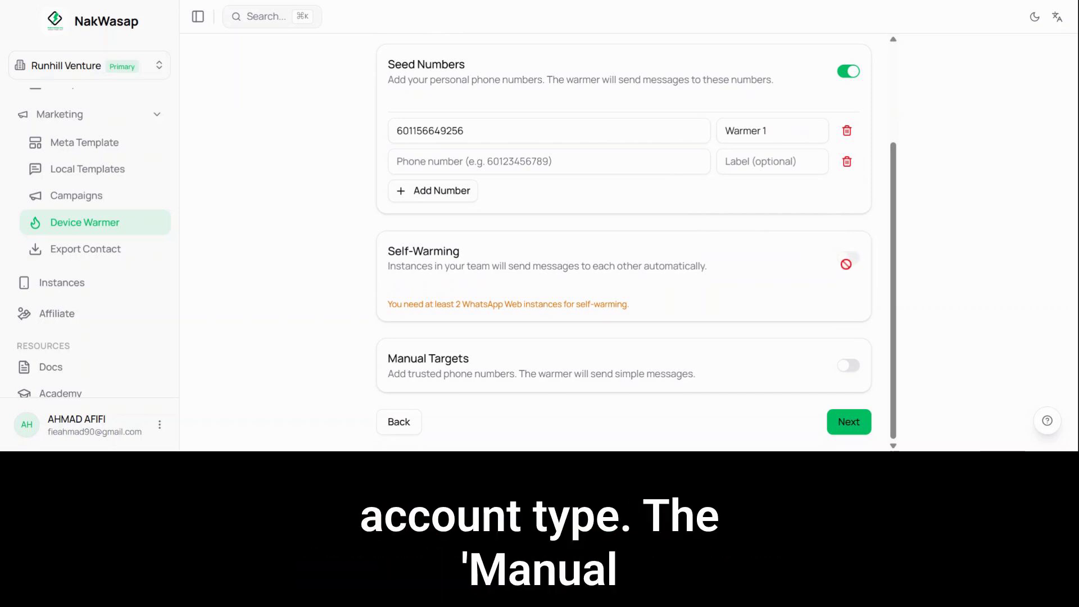
left_click(850, 366)
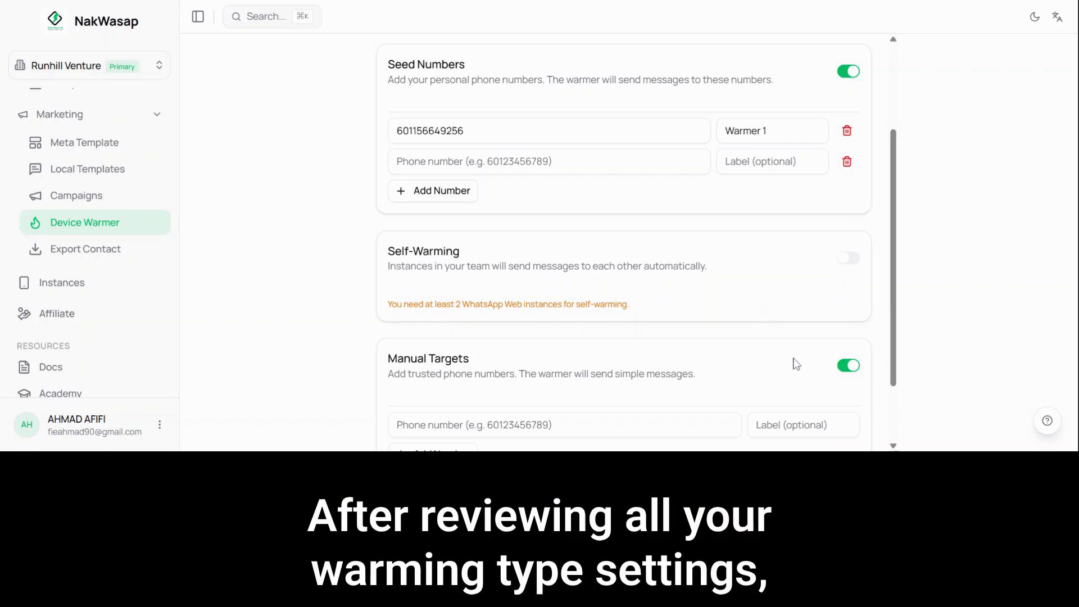
scroll(754, 360, "down", 2)
left_click(591, 341)
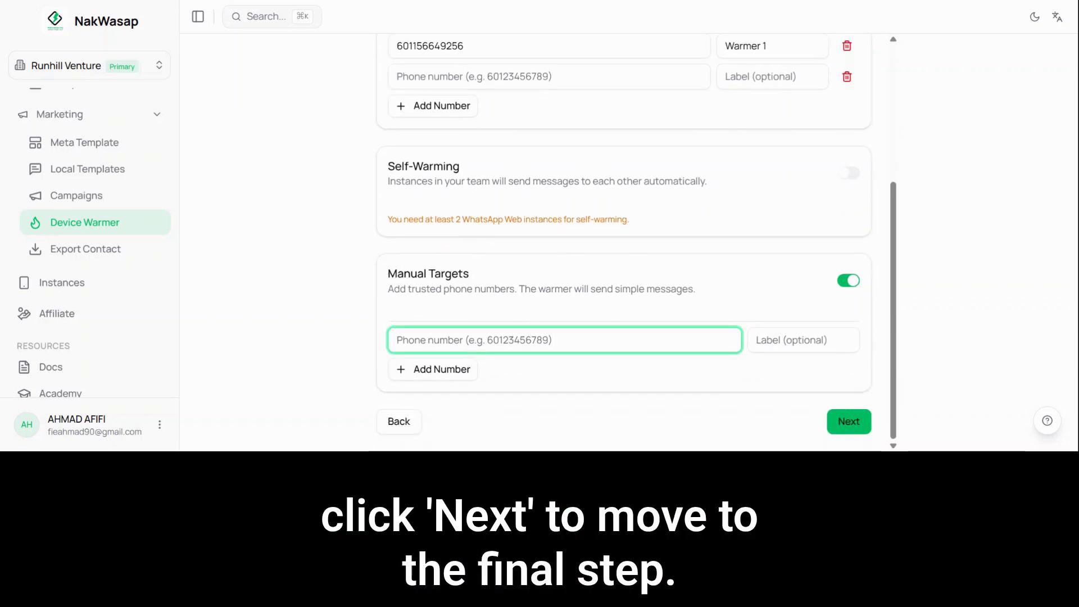
Step: Recheck the warming type settings and continue to the warming session's review
scroll(731, 273, "up", 4)
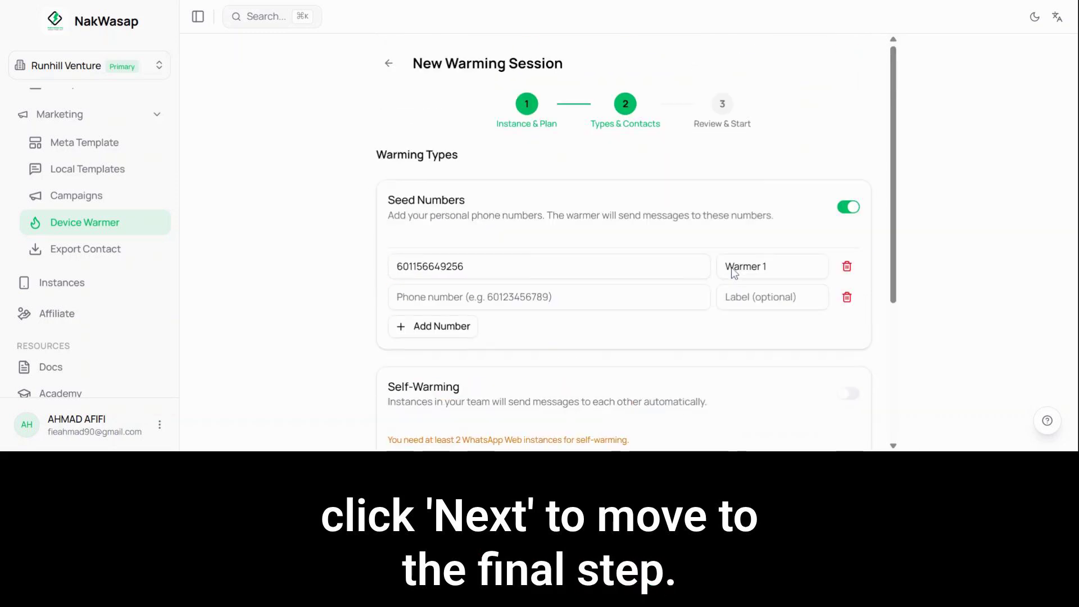
scroll(734, 273, "down", 3)
left_click(849, 421)
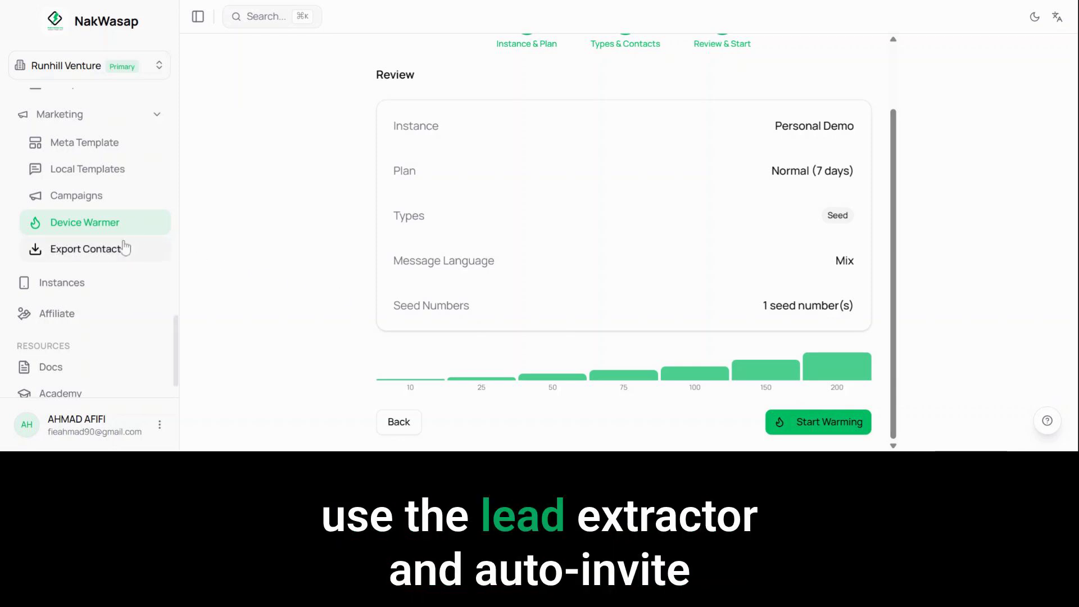
Step: Go to Export Contact and select Personal Demo as the WhatsApp Web instance
left_click(107, 249)
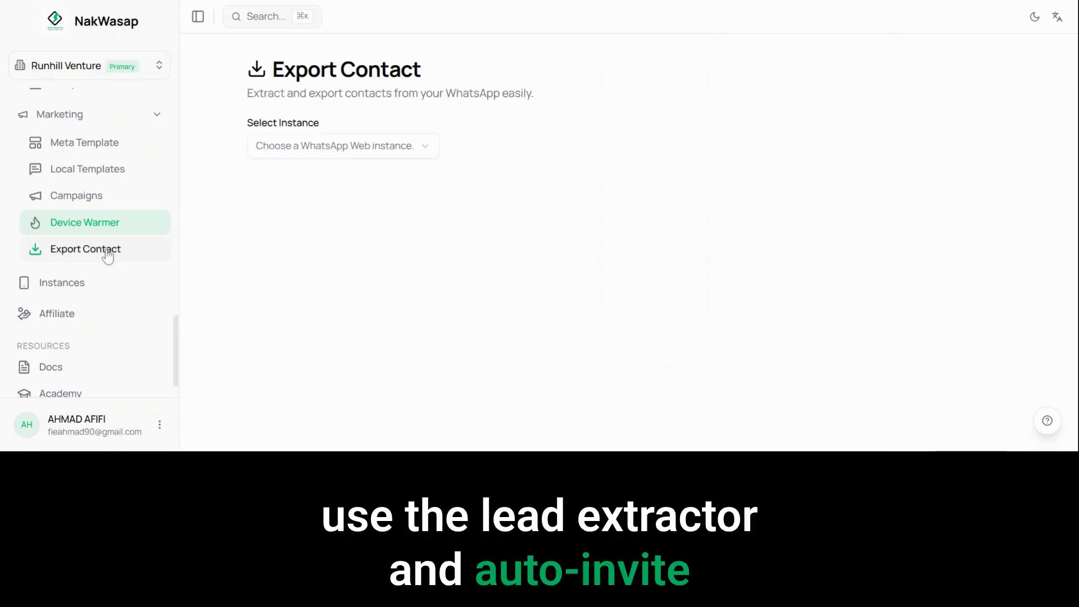
left_click(360, 154)
left_click(369, 182)
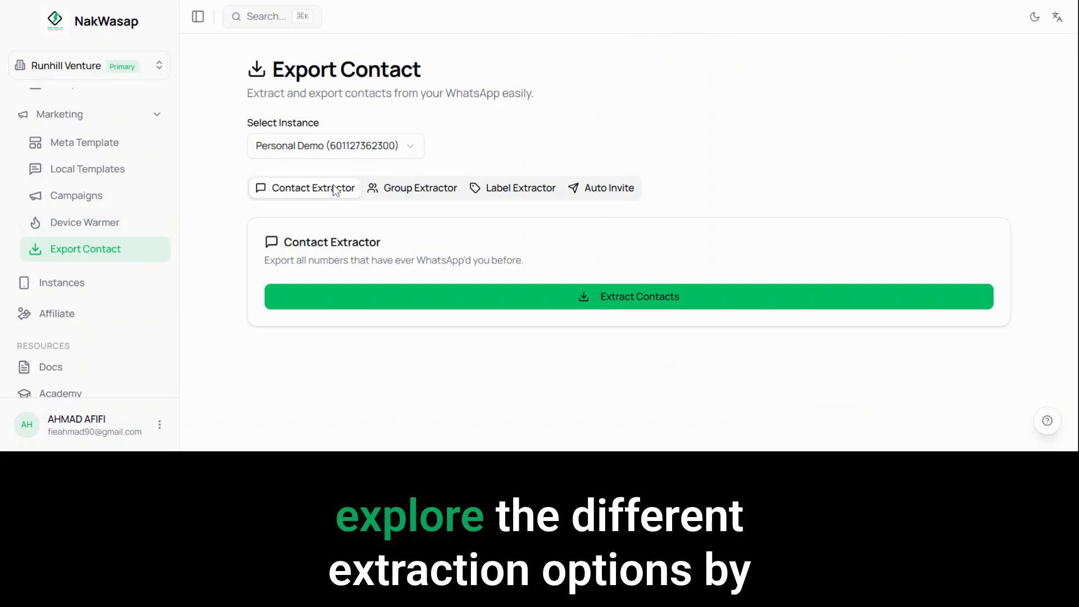
Step: View the Group Extractor and Label Extractor options for the selected instance
left_click(405, 191)
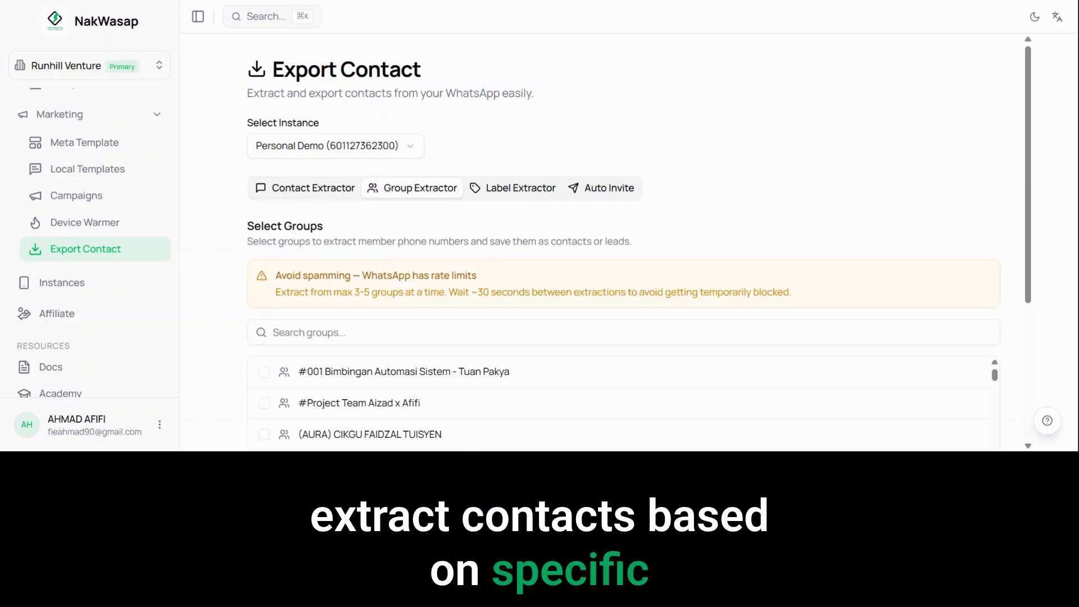
left_click(534, 194)
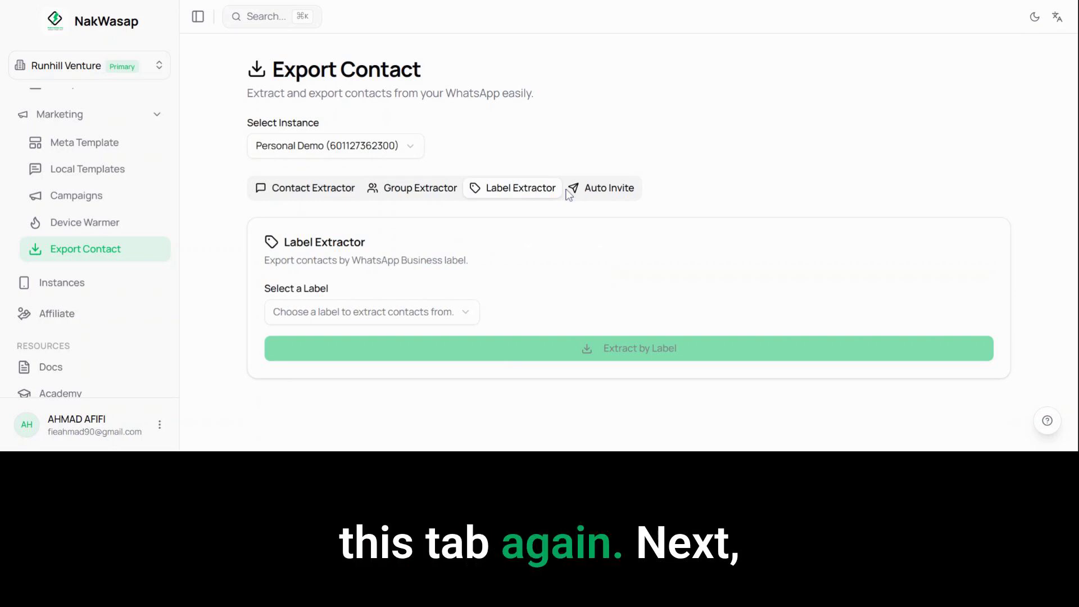
Step: In Auto Invite, select the existing group ADSB Marketing JV as the target and continue to the contact selection
left_click(605, 189)
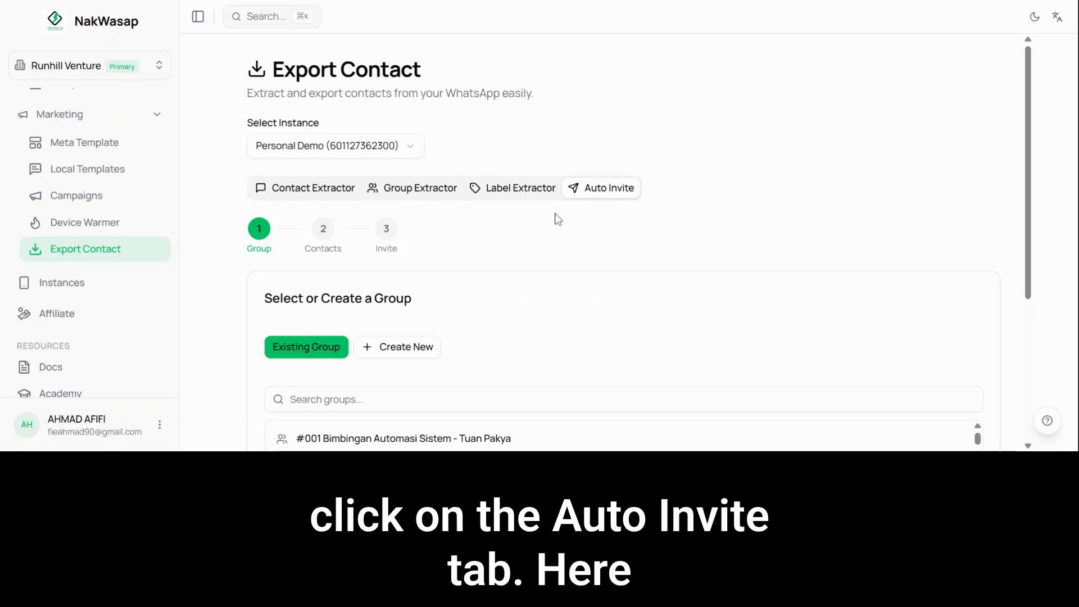
scroll(495, 259, "down", 3)
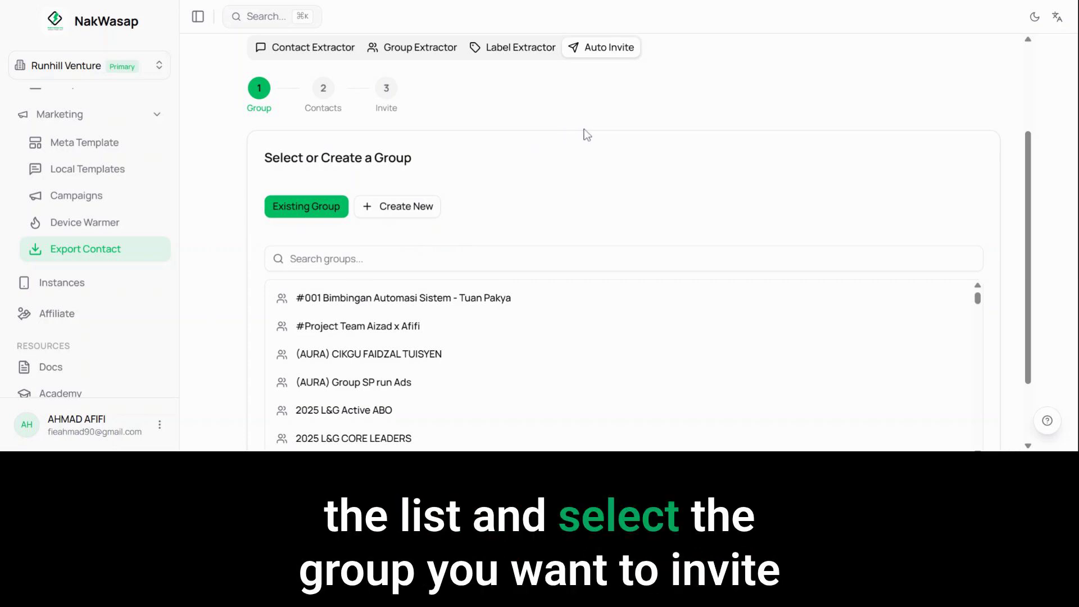
scroll(1023, 270, "down", 2)
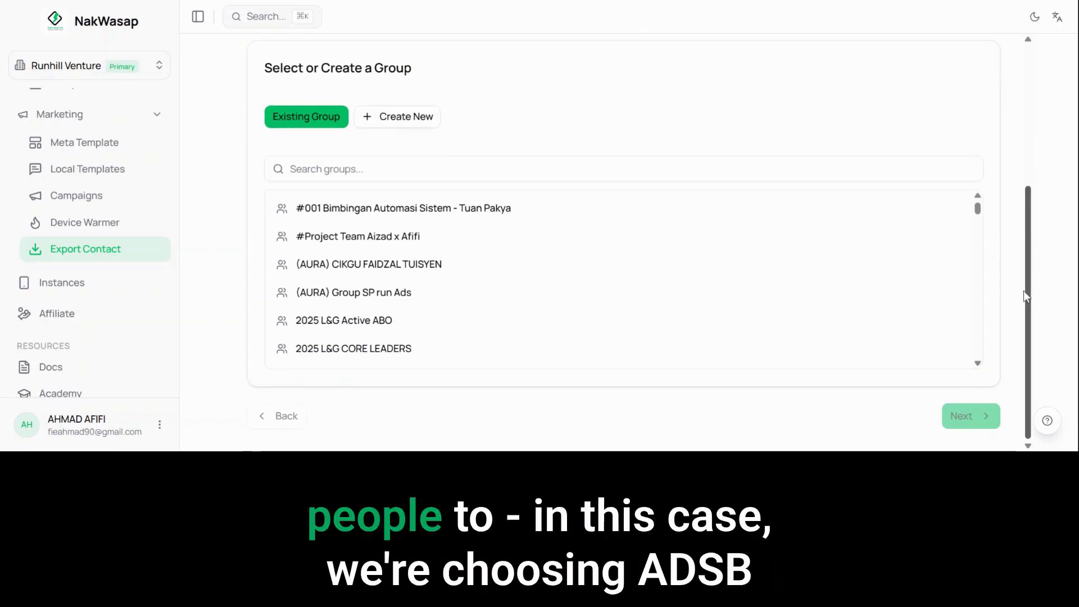
left_click_drag(1028, 256, 1038, 147)
scroll(489, 320, "down", 1)
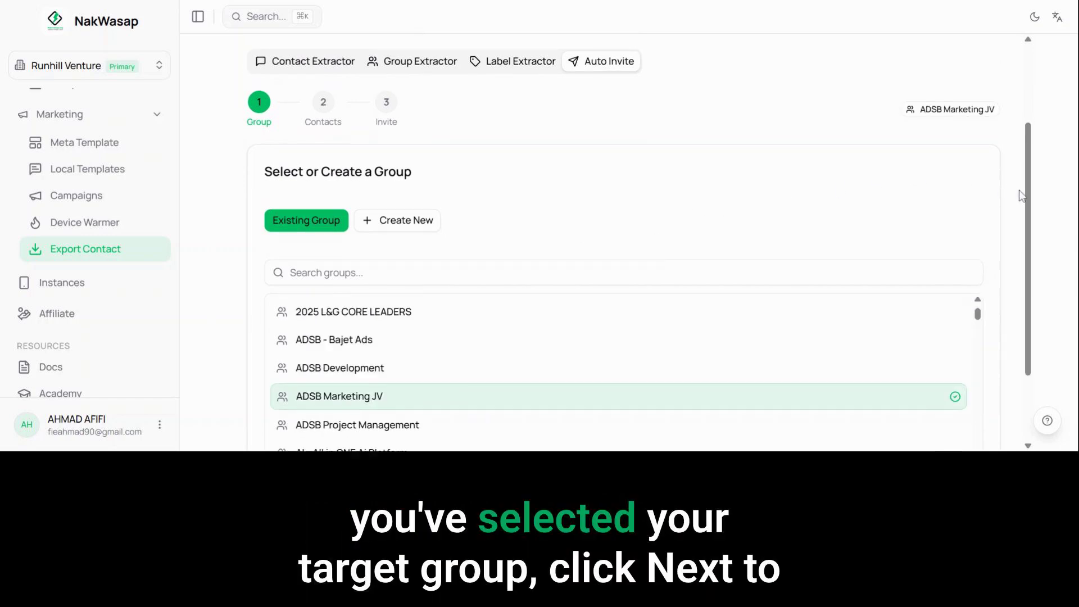
left_click_drag(1028, 191, 1028, 253)
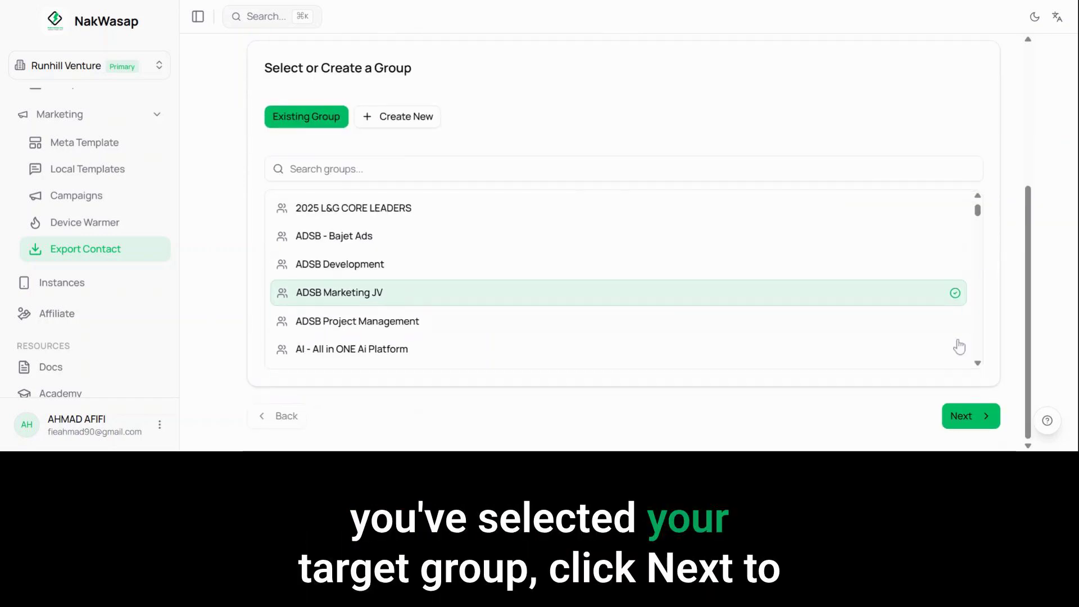
left_click(973, 417)
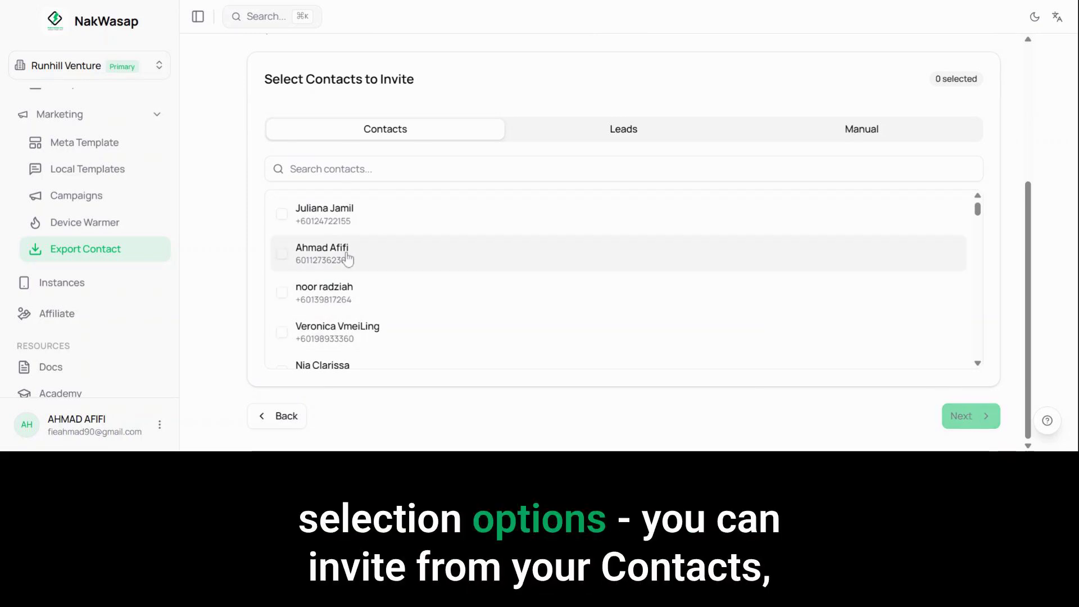
Step: Compare the Leads, Manual and Contacts sources for choosing whom to invite, and look through the contacts list
left_click(623, 132)
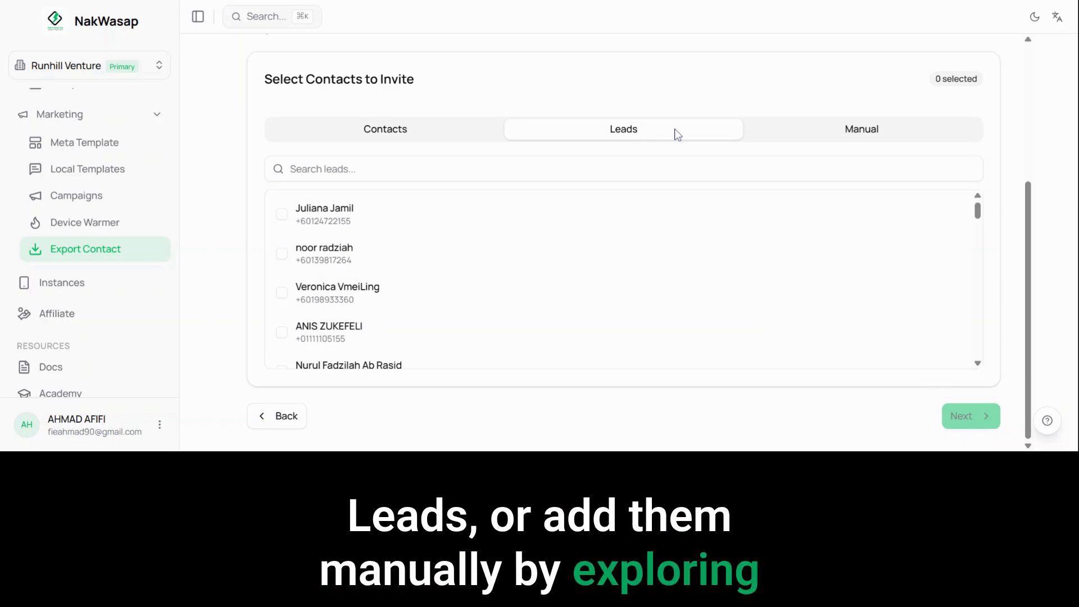
left_click(818, 128)
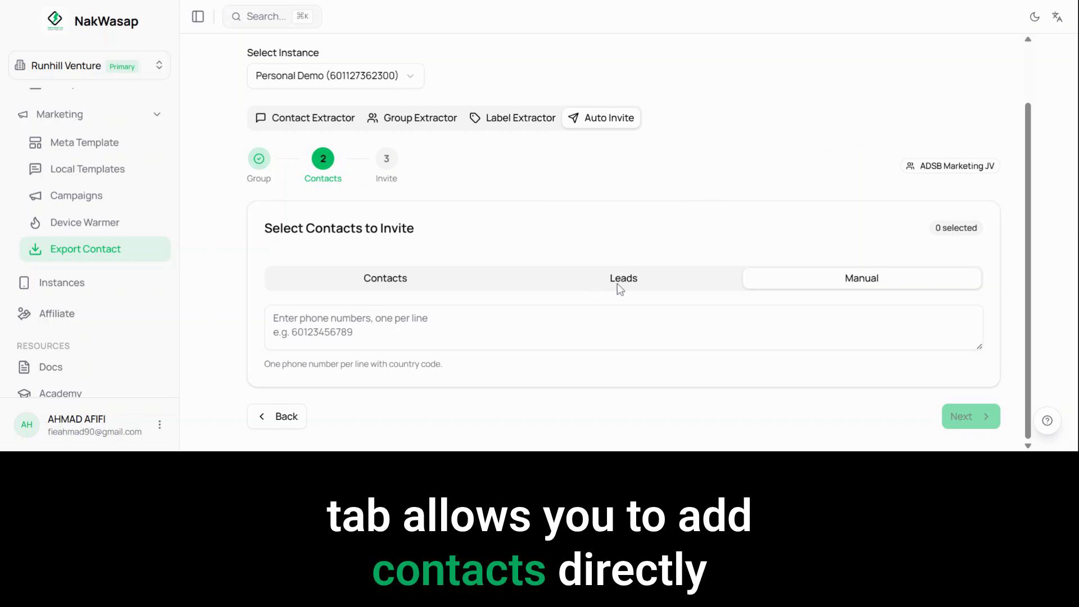
left_click(613, 326)
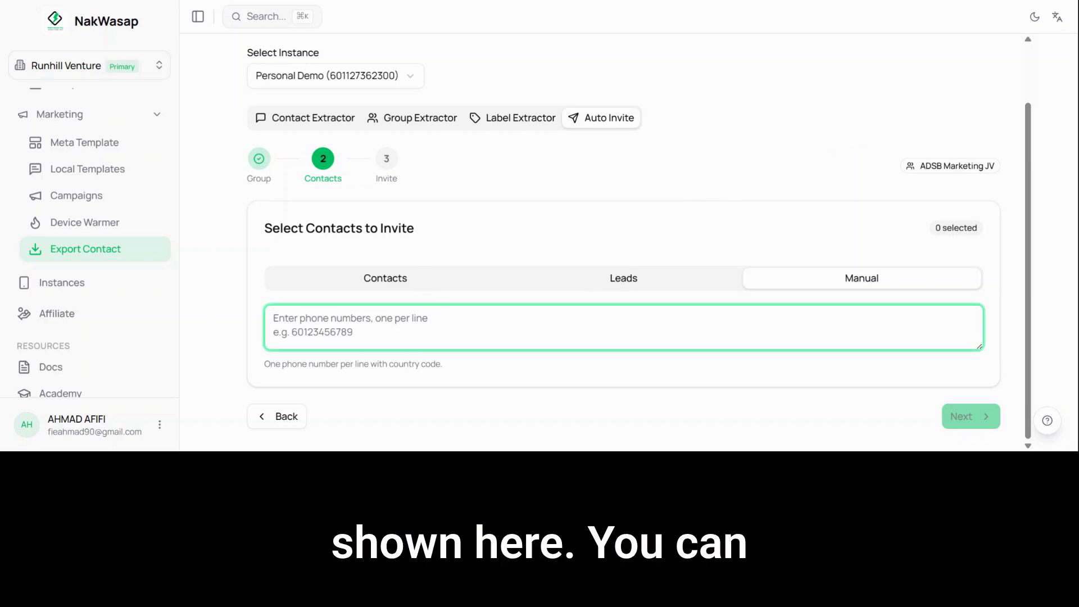
left_click_drag(420, 232, 253, 235)
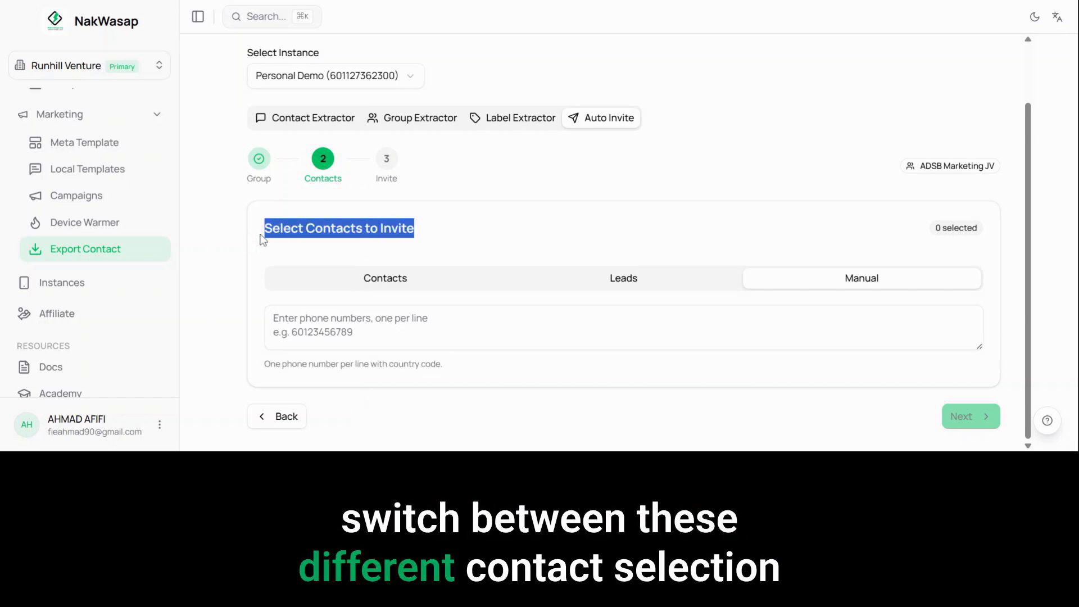
left_click(631, 281)
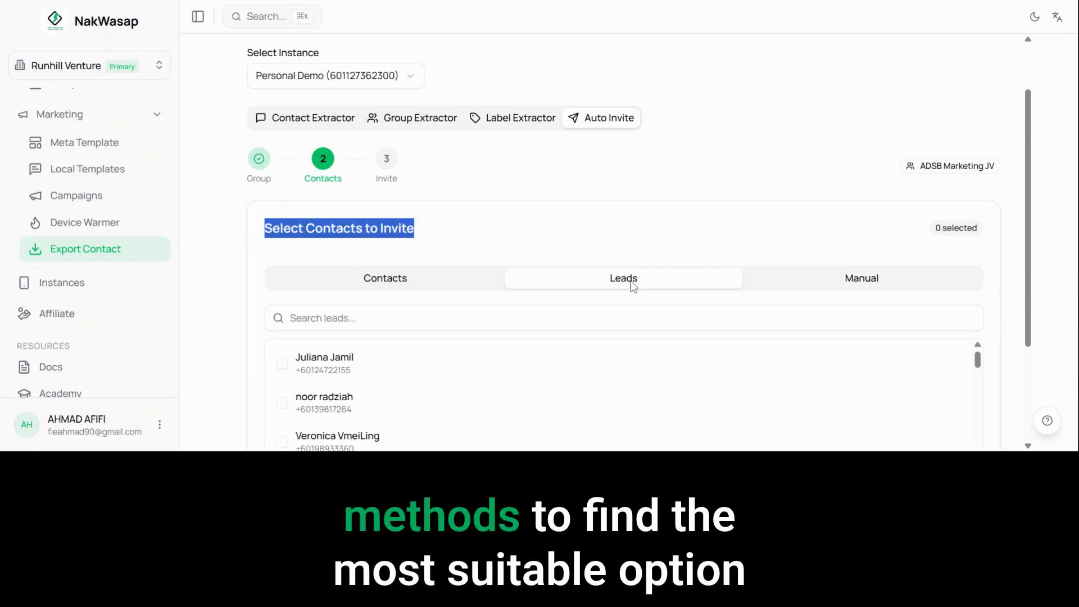
left_click(411, 282)
scroll(602, 205, "down", 3)
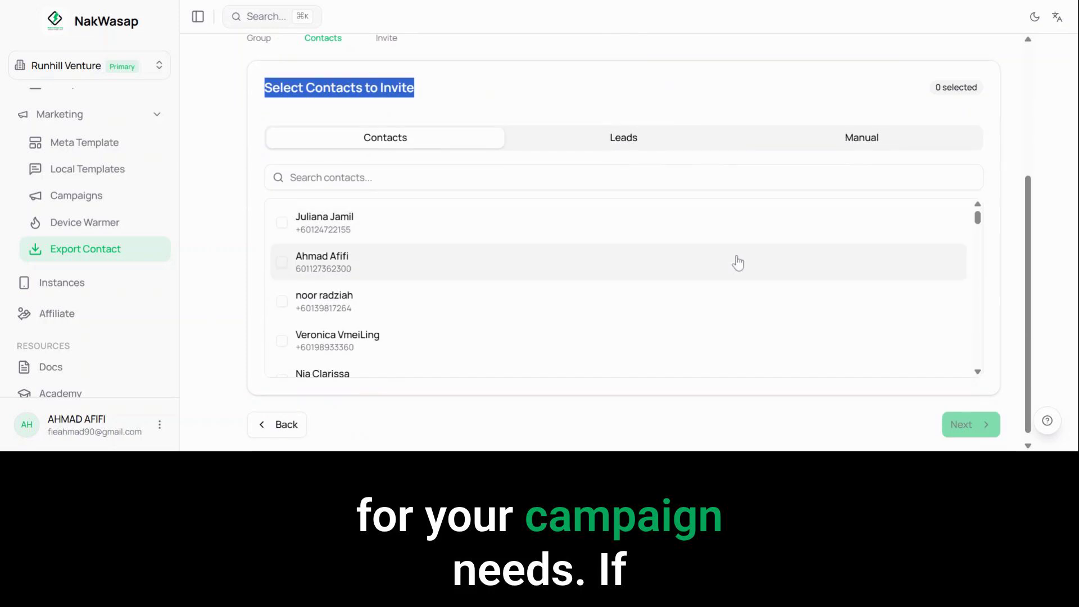
scroll(723, 248, "down", 3)
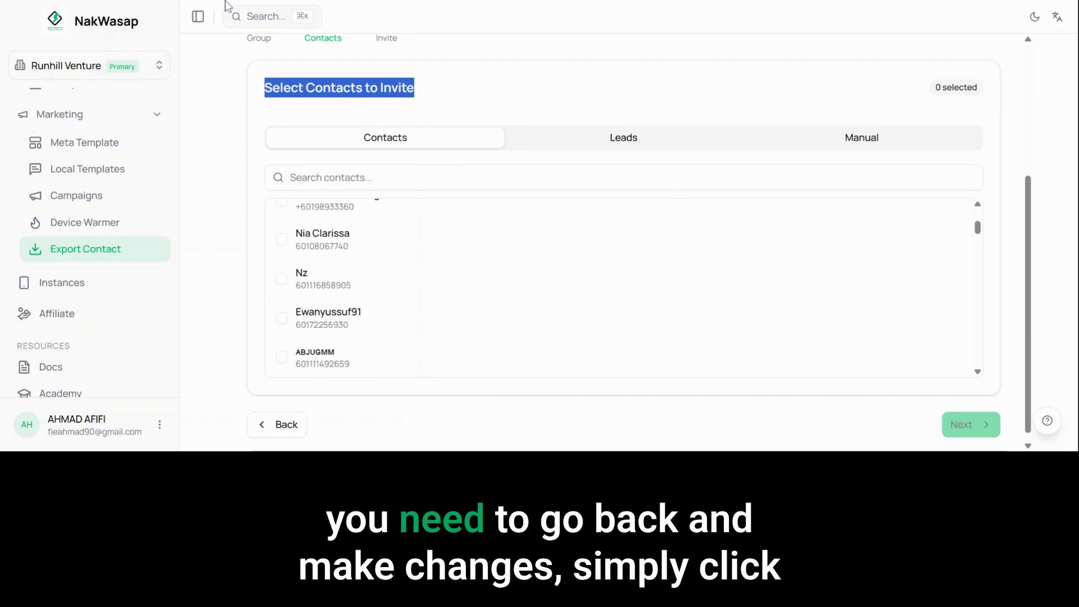